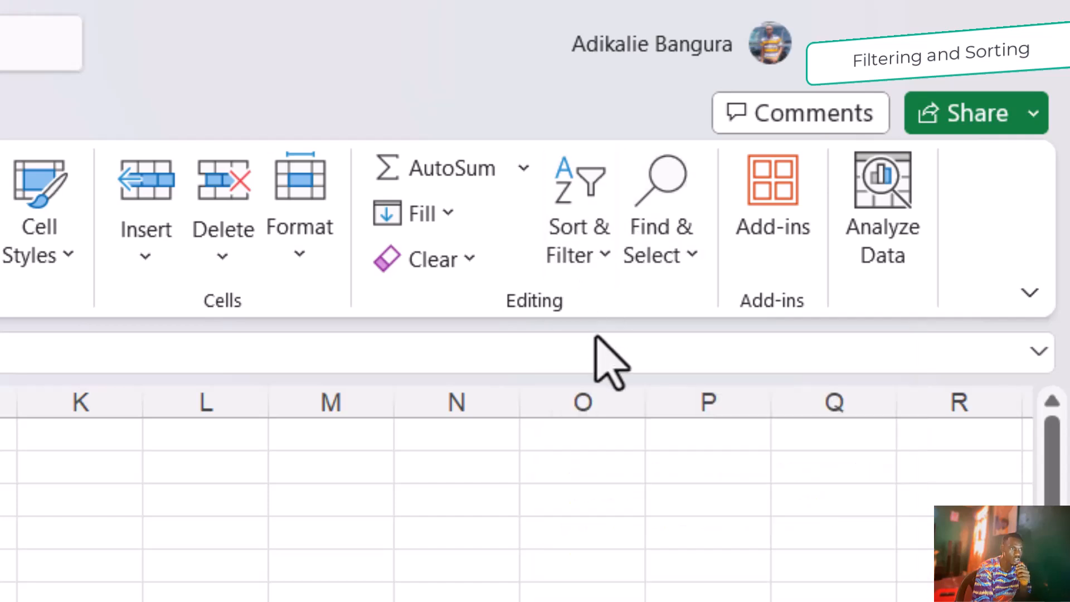
- Turn on header filters for the sales table, starting from the Location column header
click(590, 258)
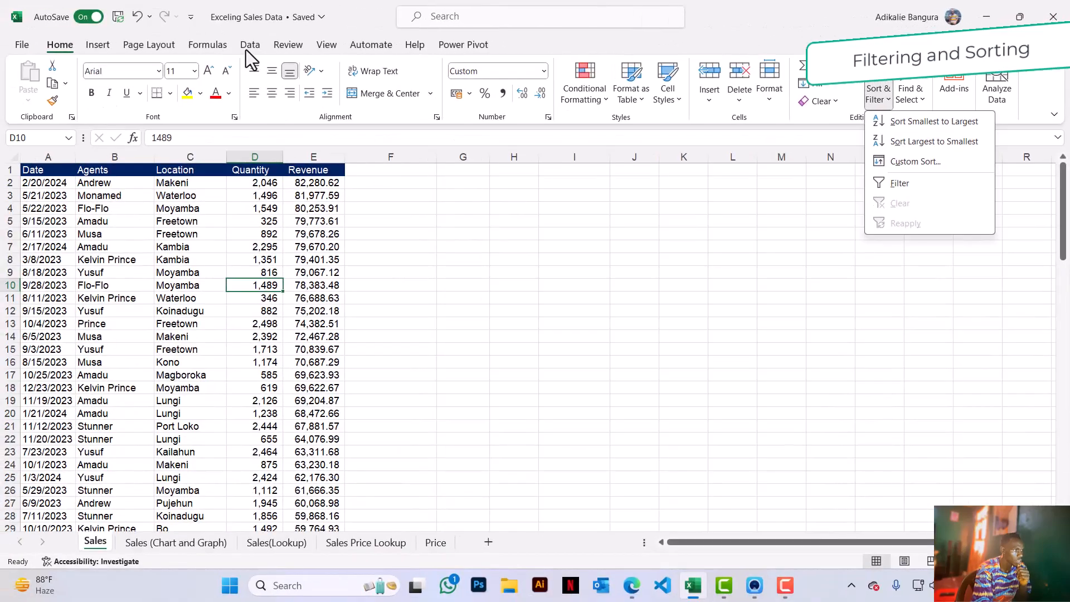
click(249, 46)
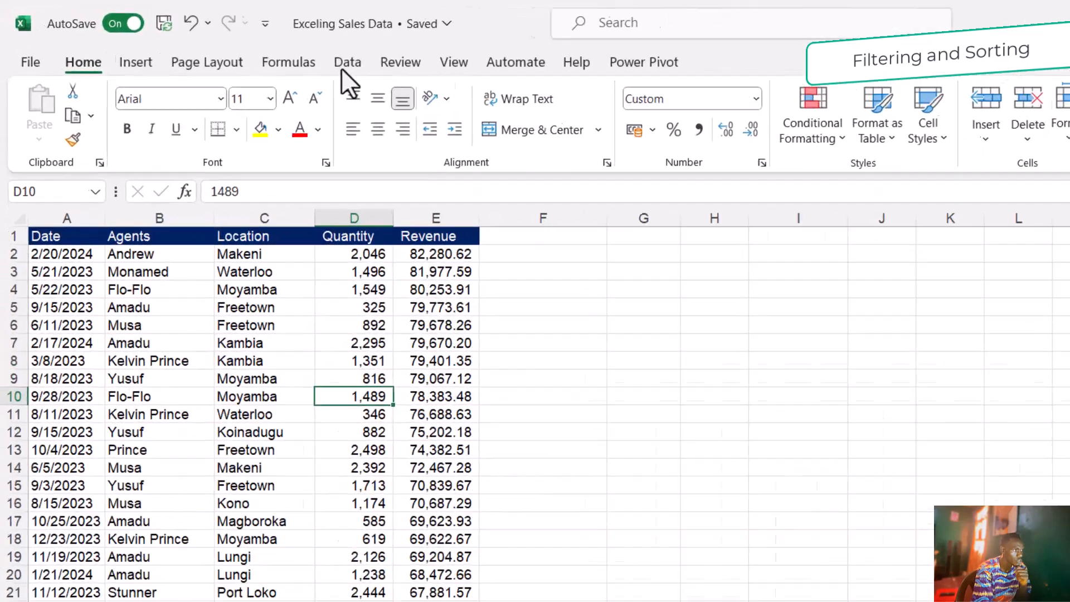
click(249, 46)
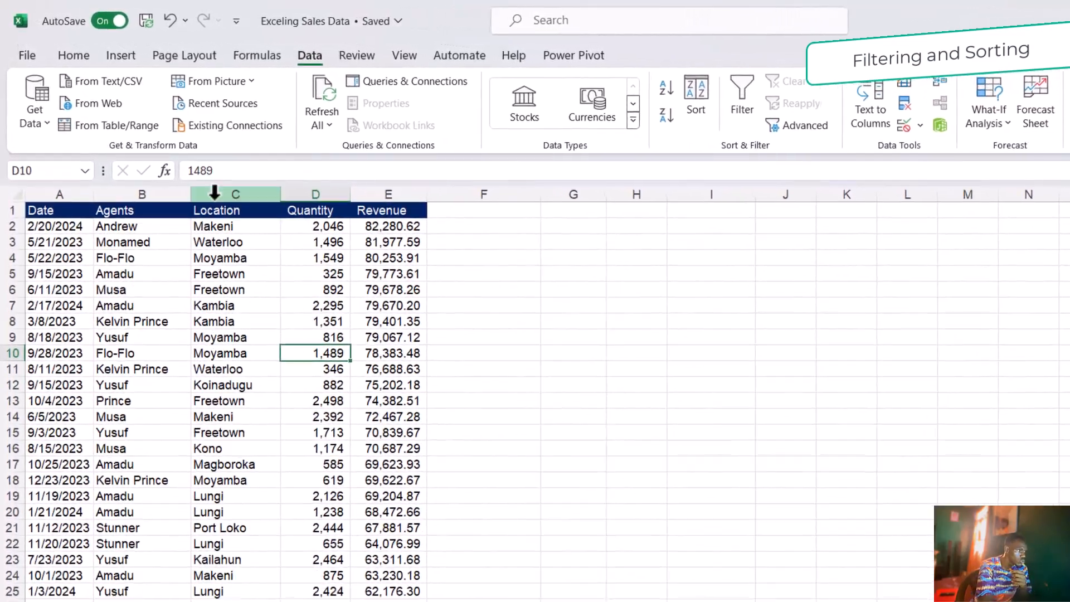
click(194, 191)
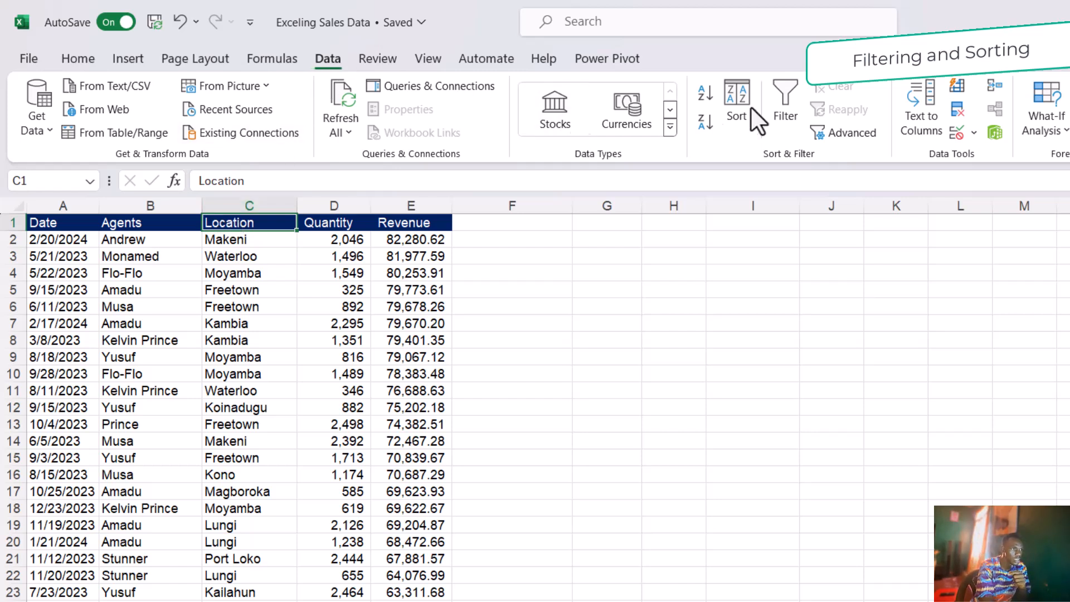
click(780, 93)
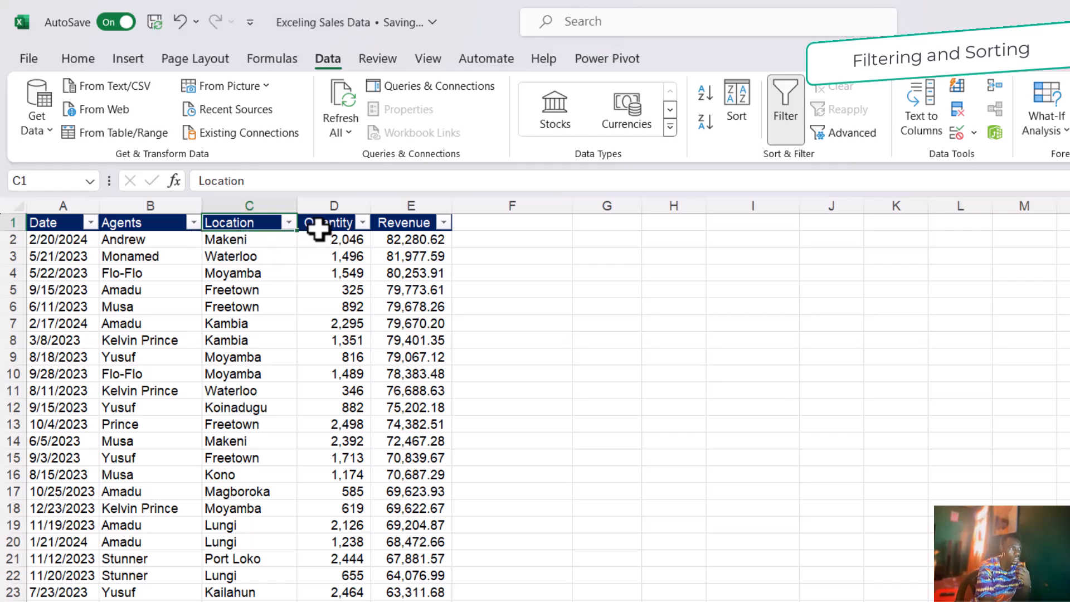
click(786, 118)
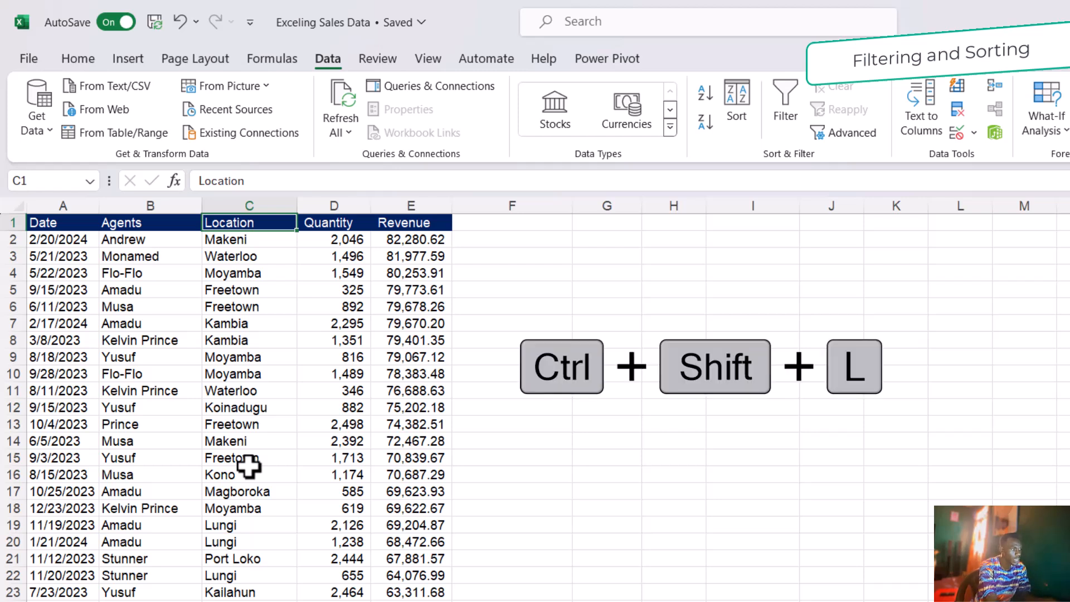
key(ctrl+shift+l)
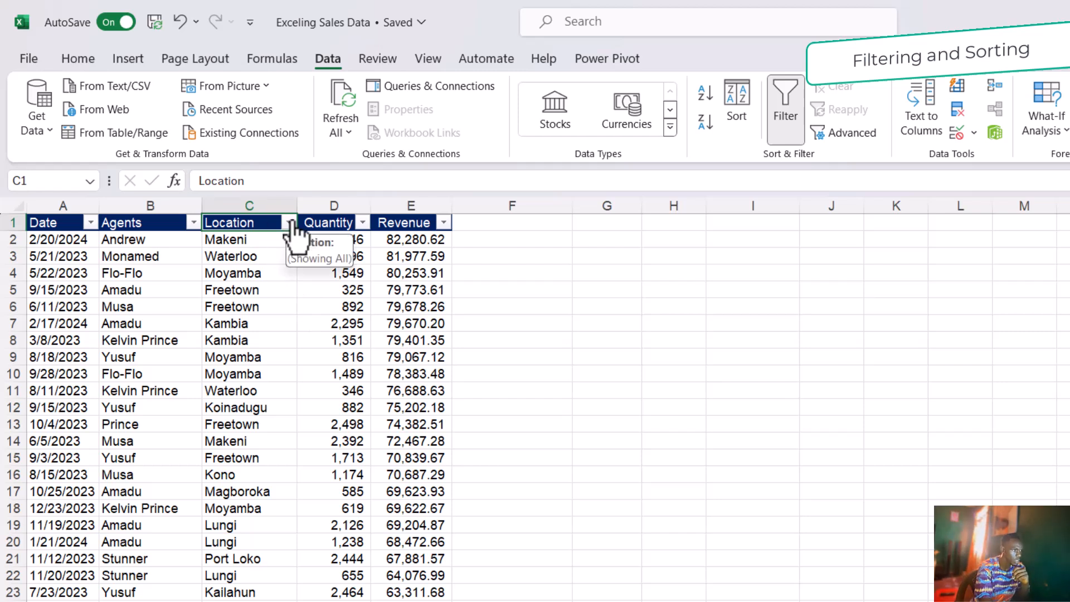
- Filter the Location column to Freetown by searching for "free", and remove the filters from the table
click(289, 223)
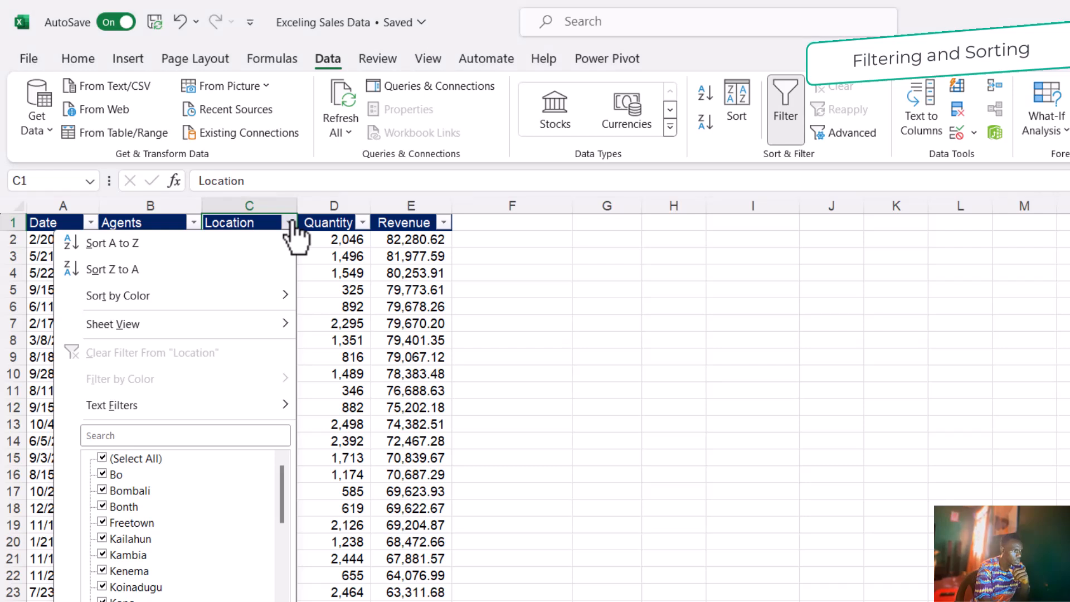
click(160, 433)
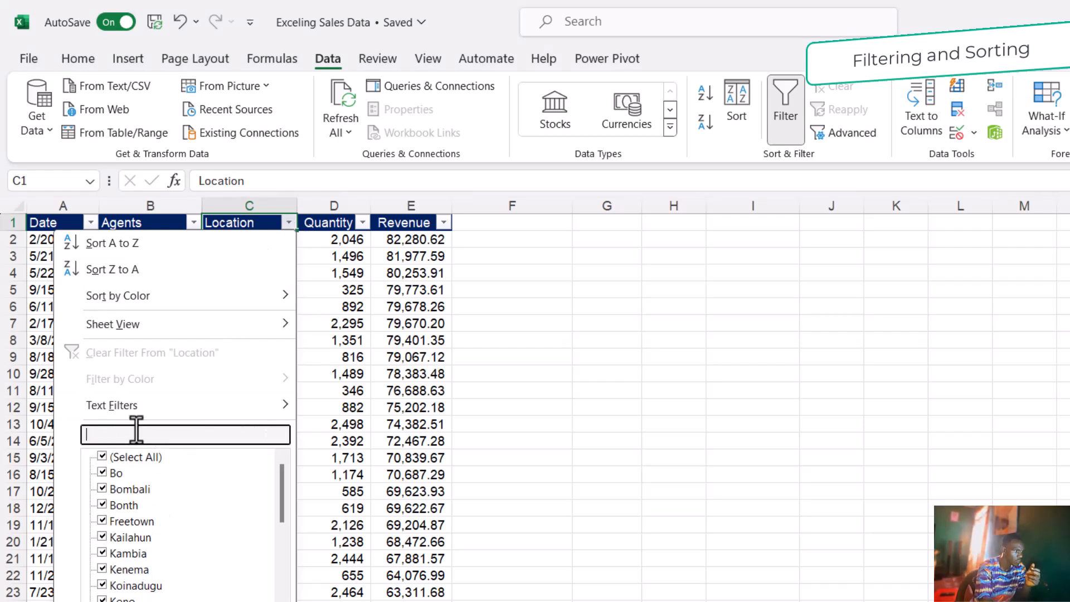
text(free)
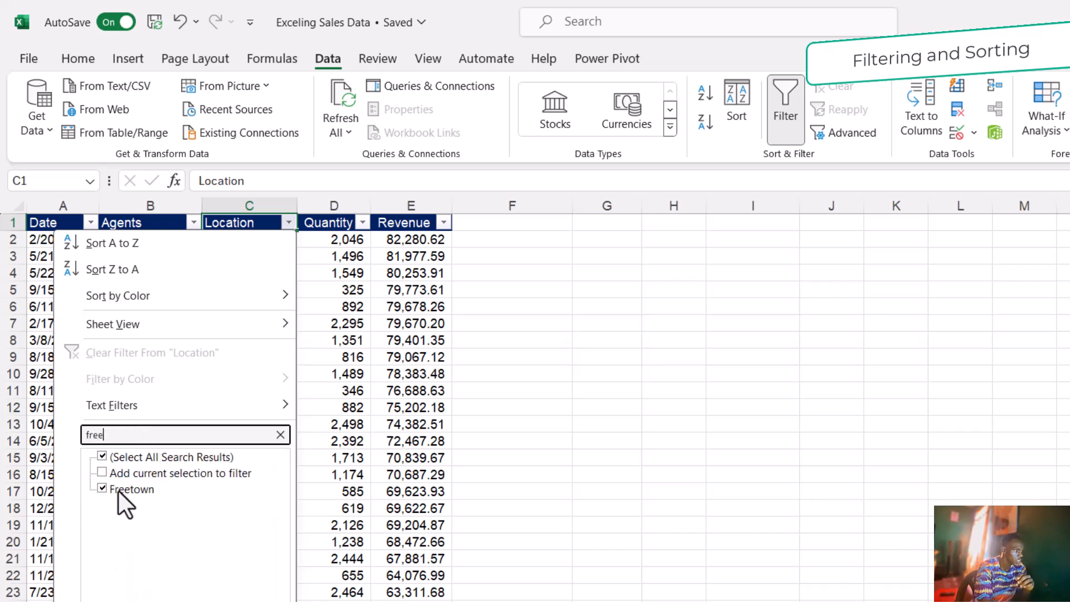
key(Return)
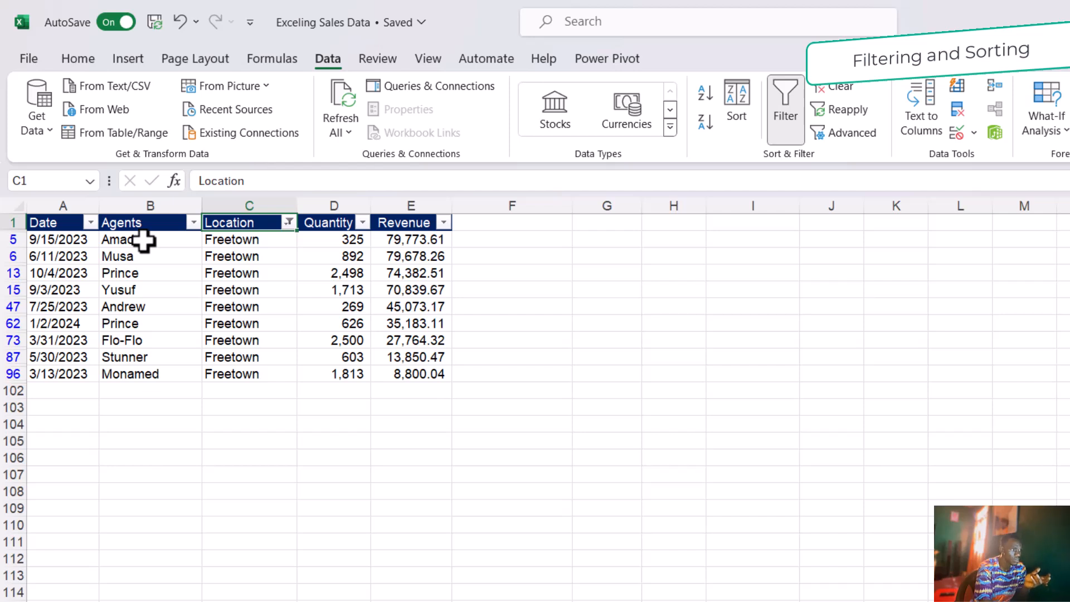
click(144, 241)
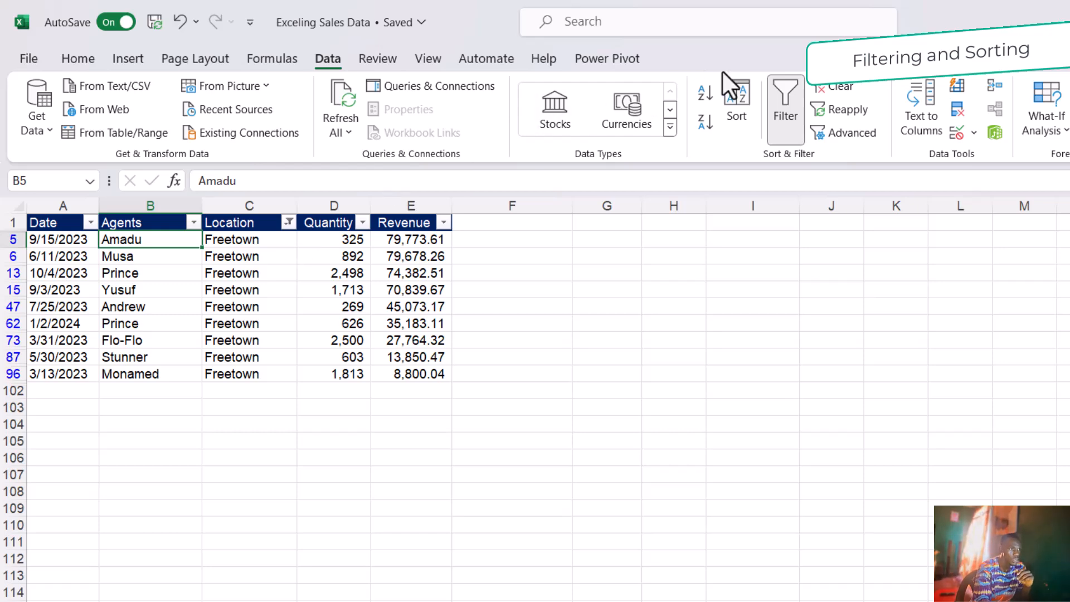
click(785, 112)
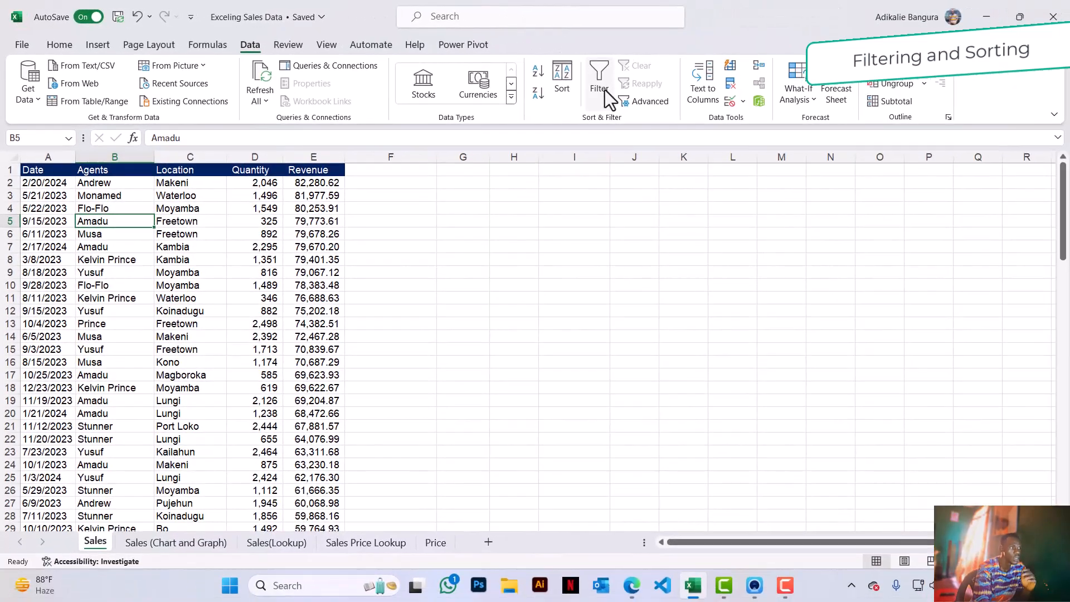
- Turn the header filters back on and filter the Agents column to only the fourth agent in the list
click(202, 337)
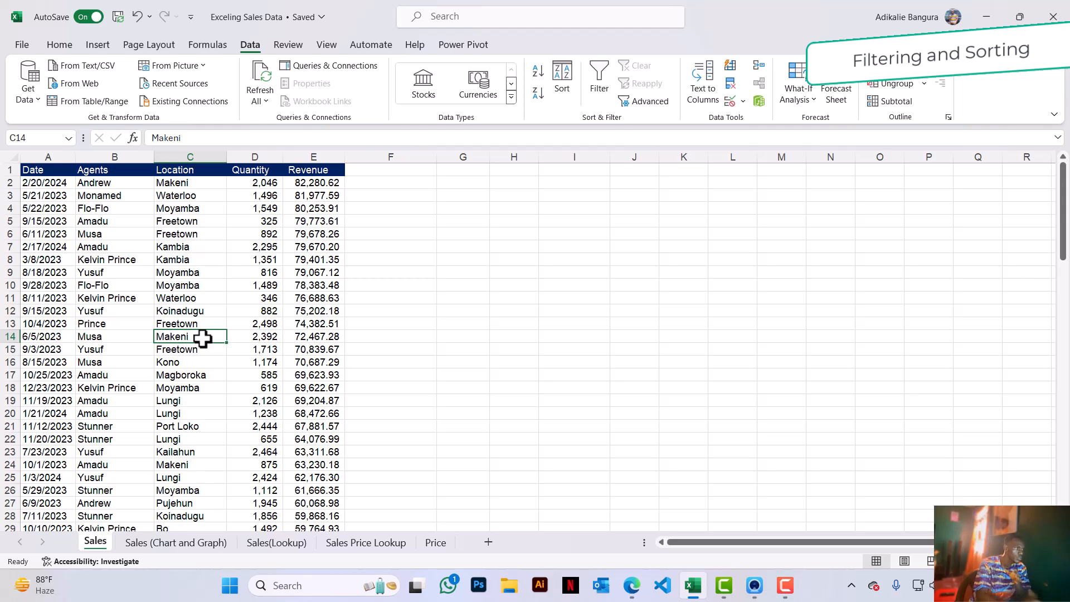
click(112, 173)
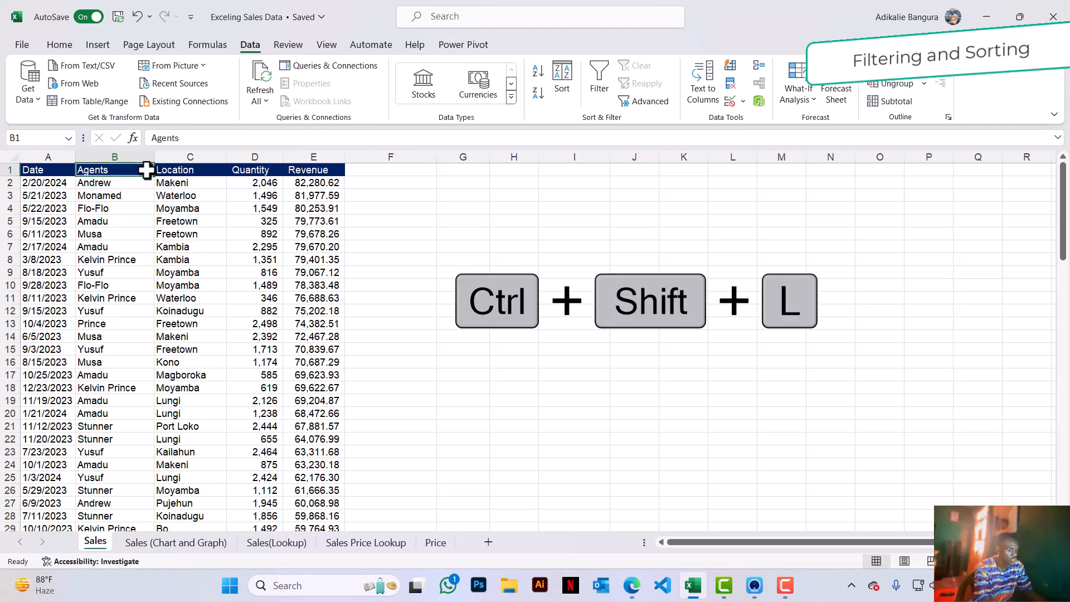
key(ctrl+shift+l)
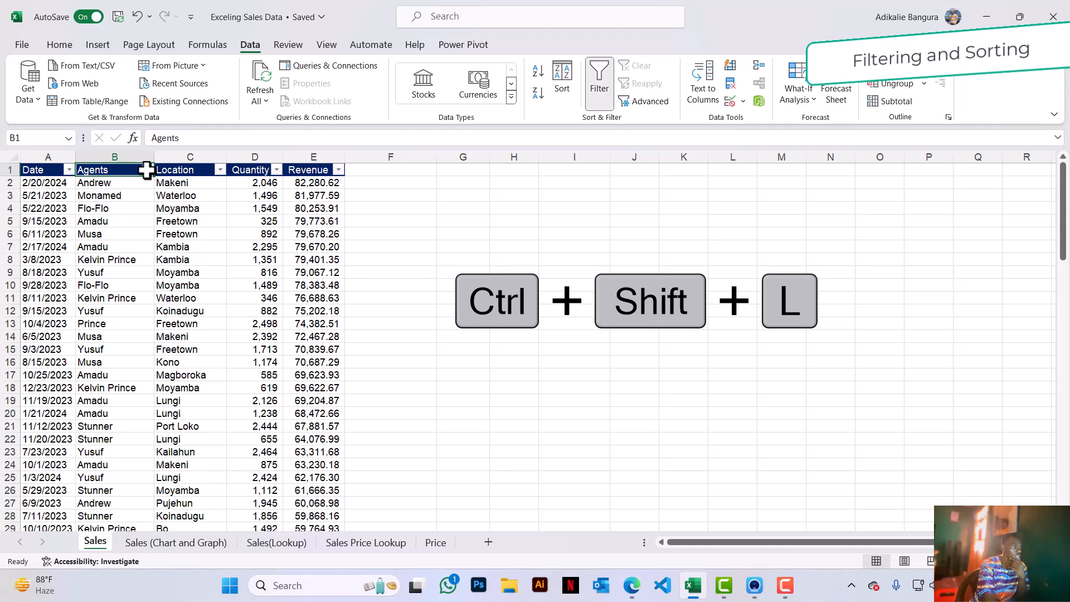
click(147, 170)
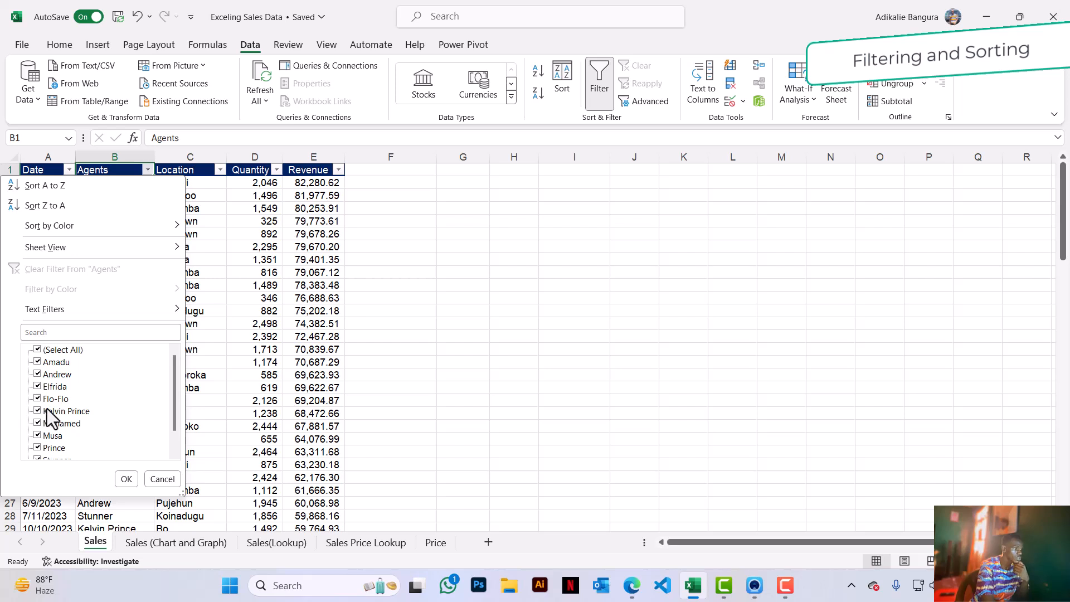
click(42, 350)
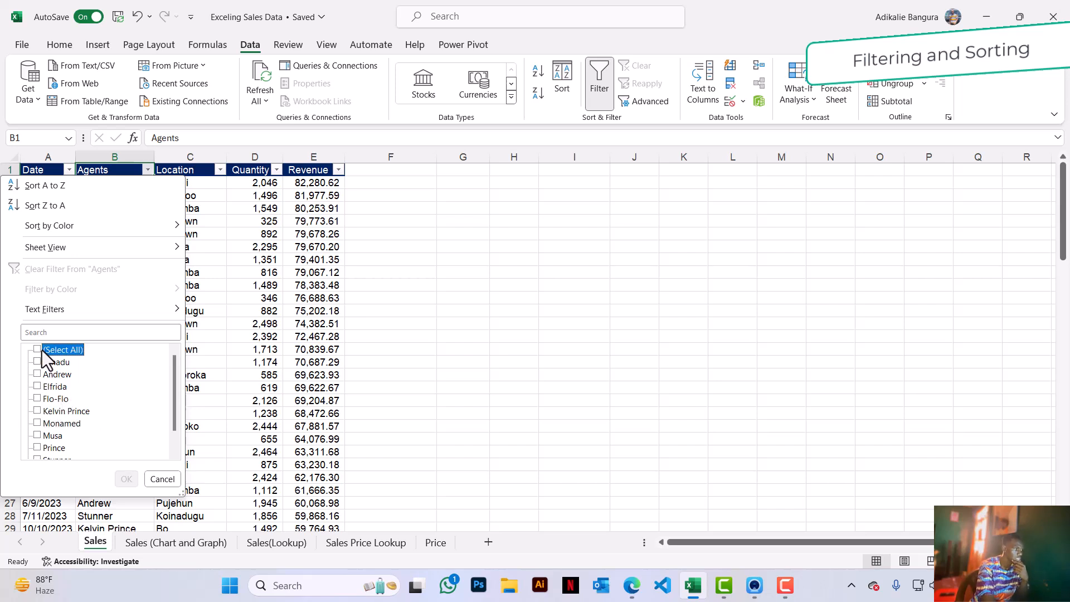
click(42, 399)
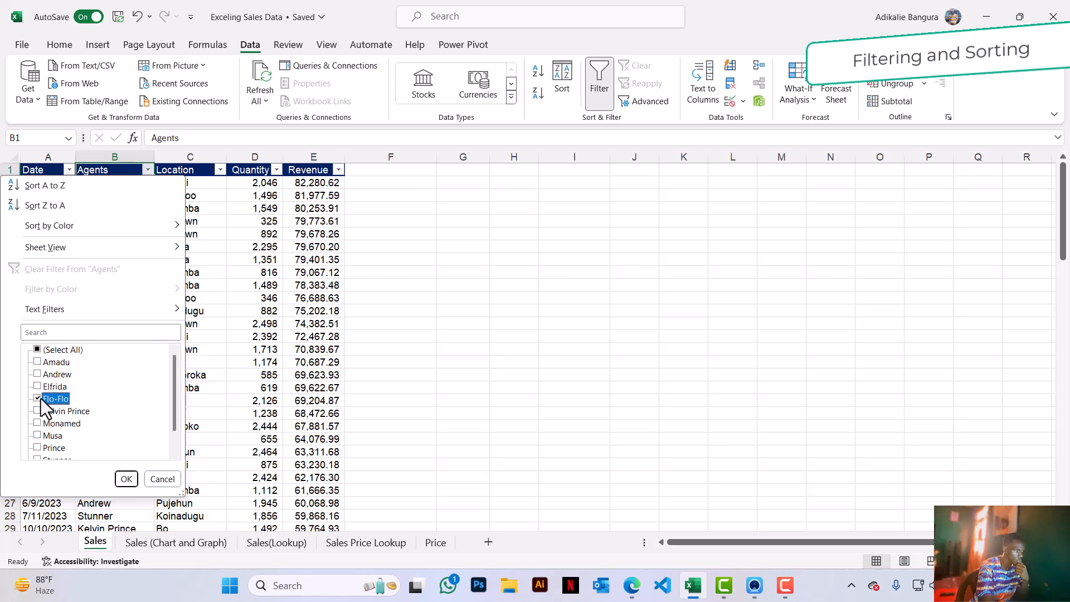
click(127, 479)
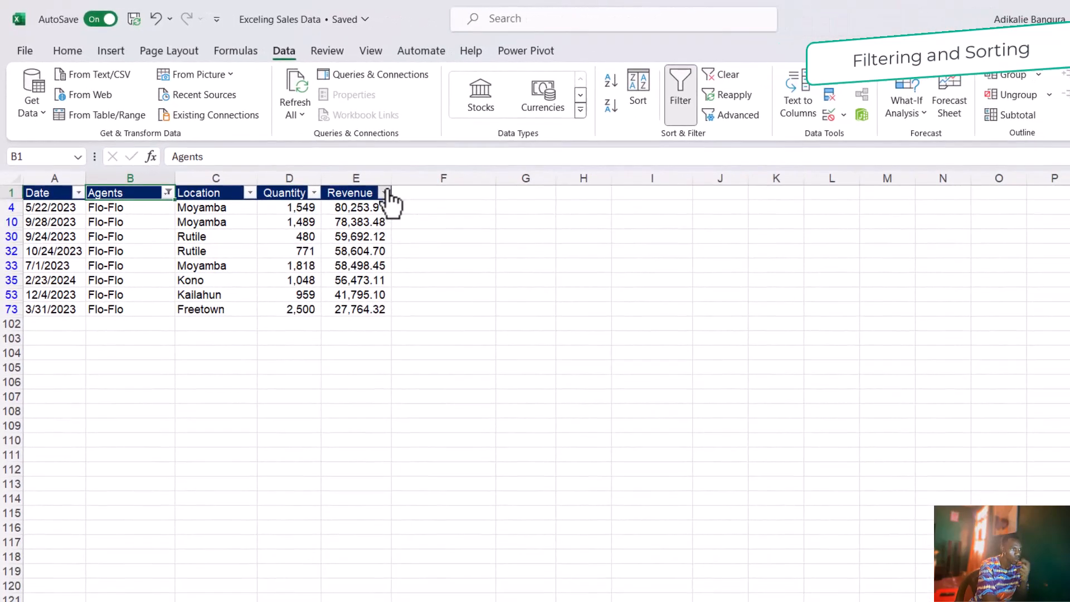
- Apply a number filter to the Revenue column for values greater than or equal to 60000
click(385, 193)
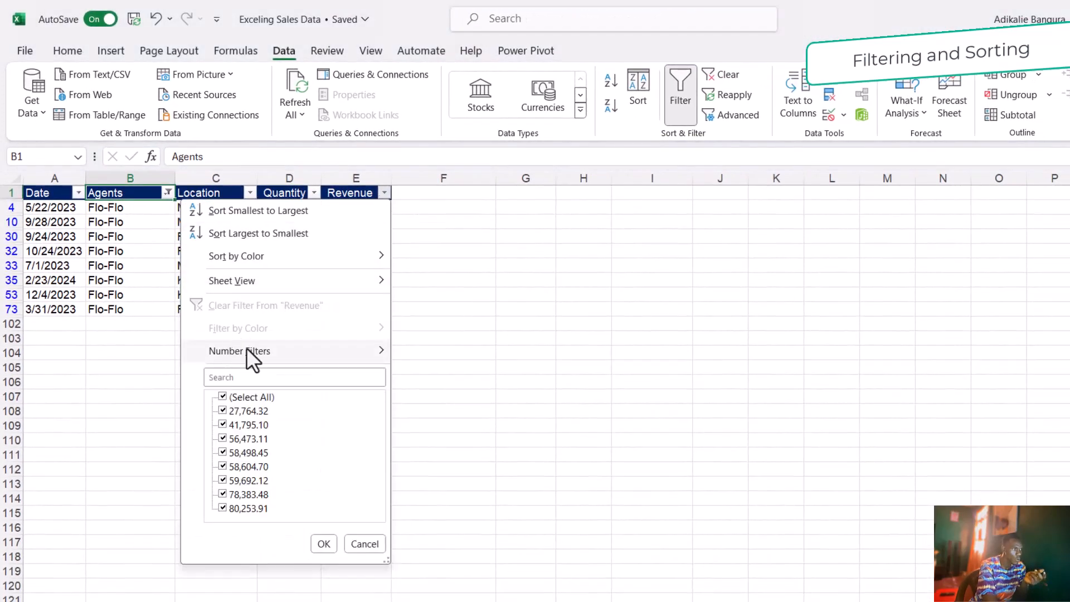
mouse_move(245, 354)
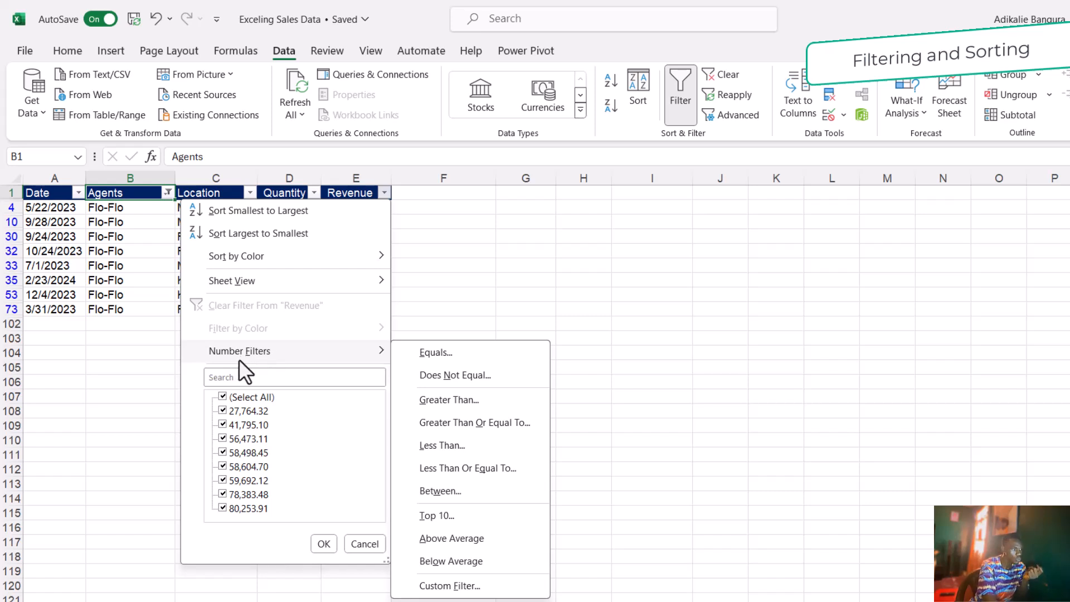
click(460, 404)
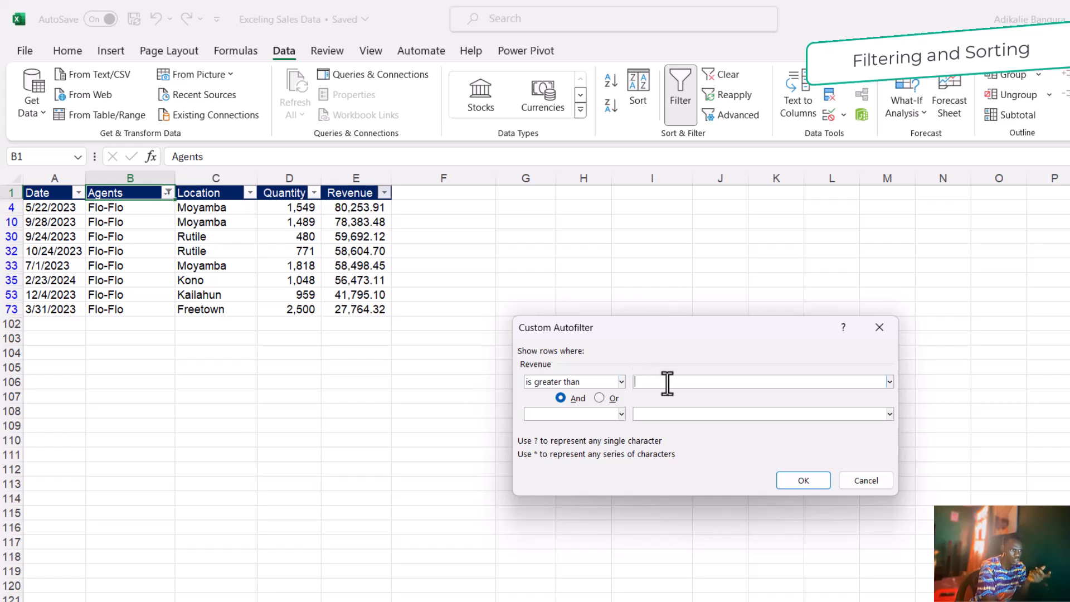
text(60000)
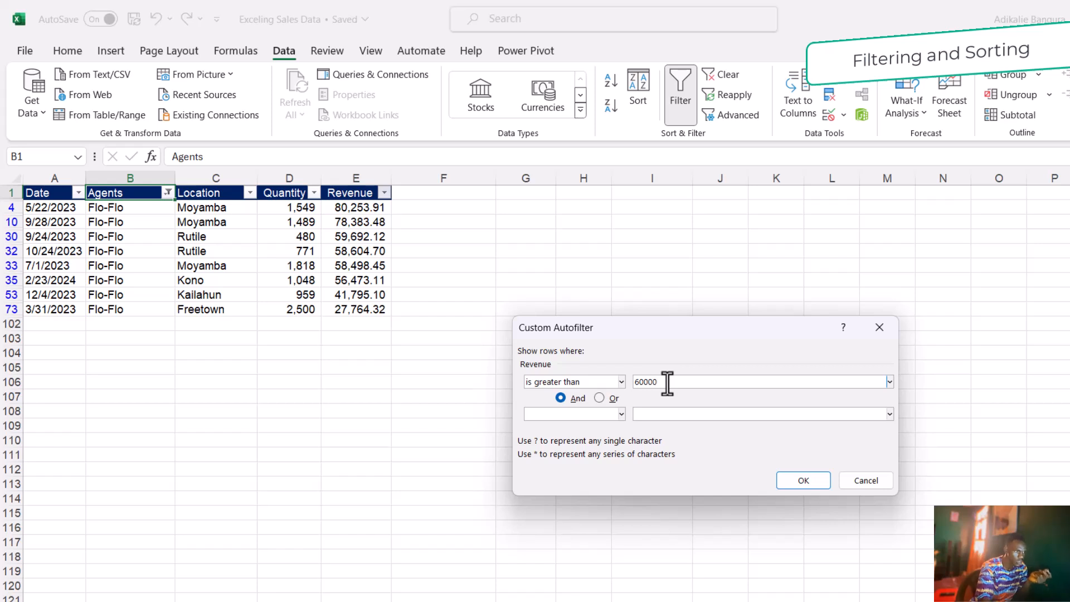
click(623, 383)
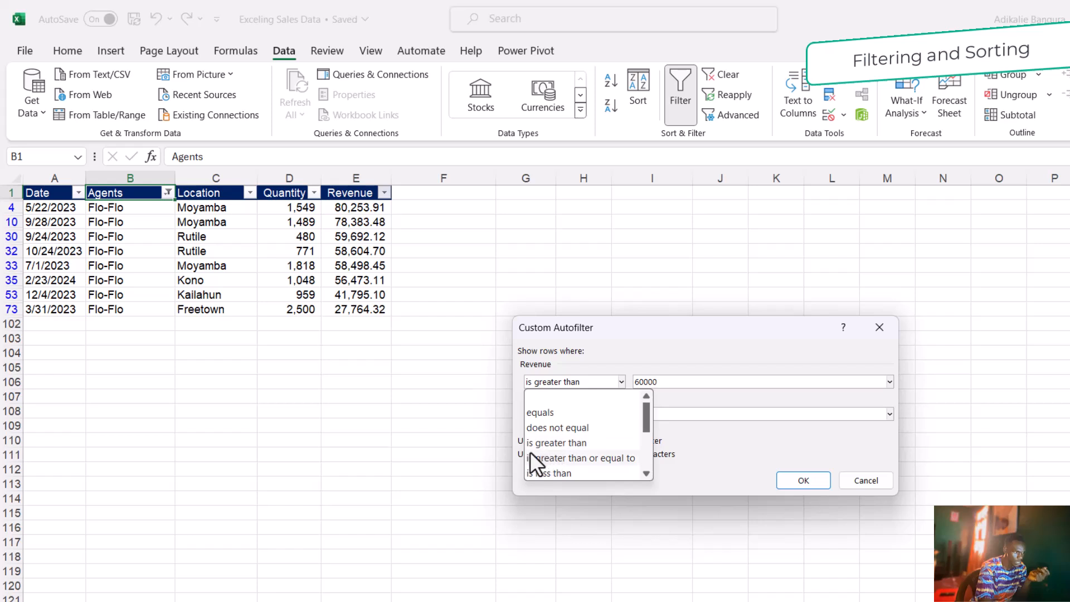
click(574, 459)
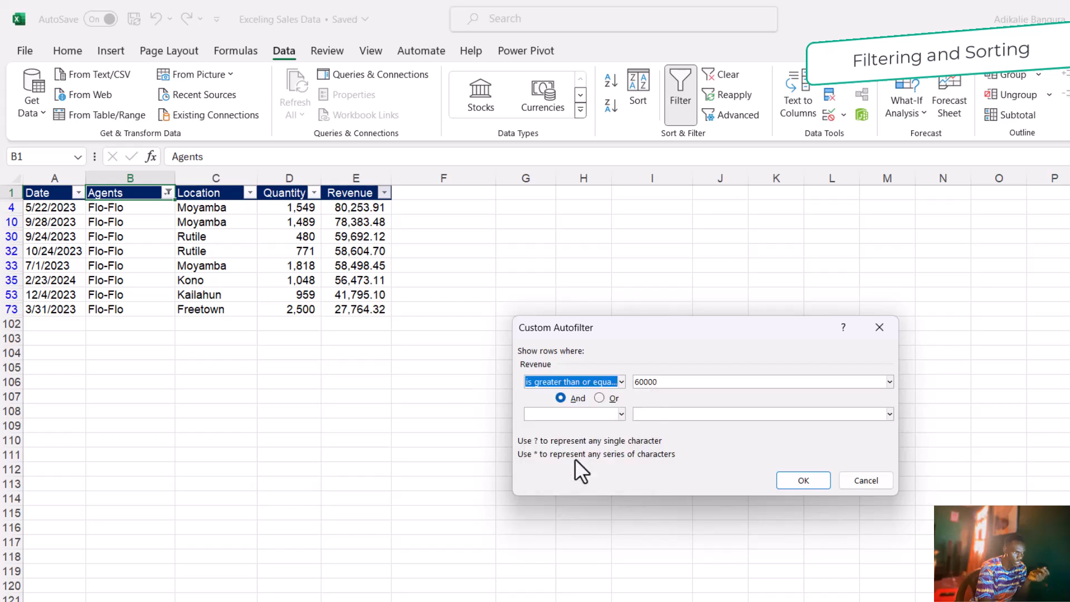
click(800, 488)
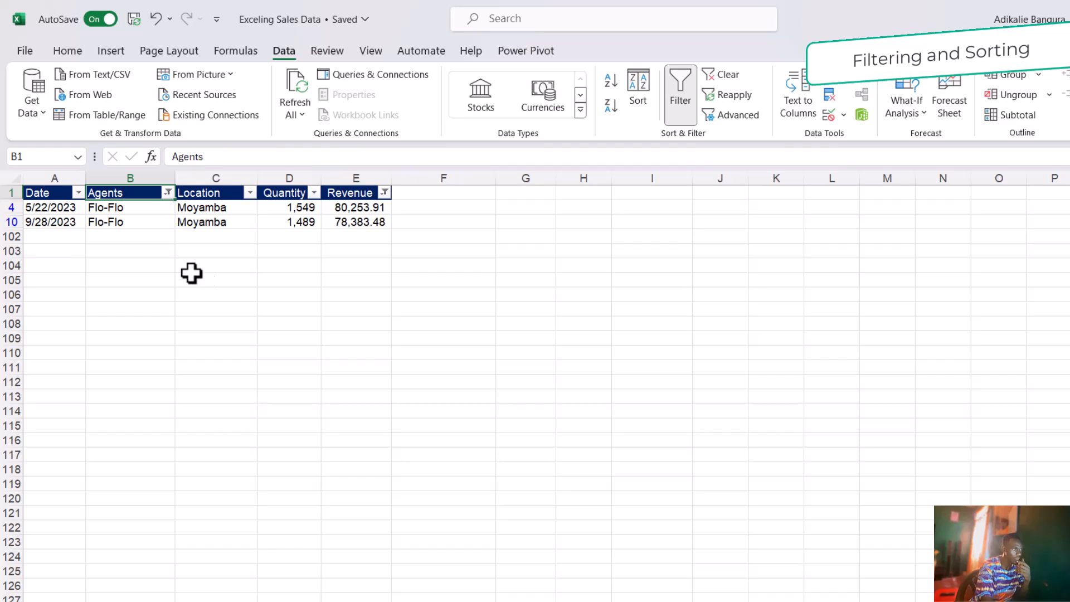
- Include the seventh listed agent in the Agents filter alongside the one already chosen, and remove all filters from the table
click(168, 192)
click(166, 191)
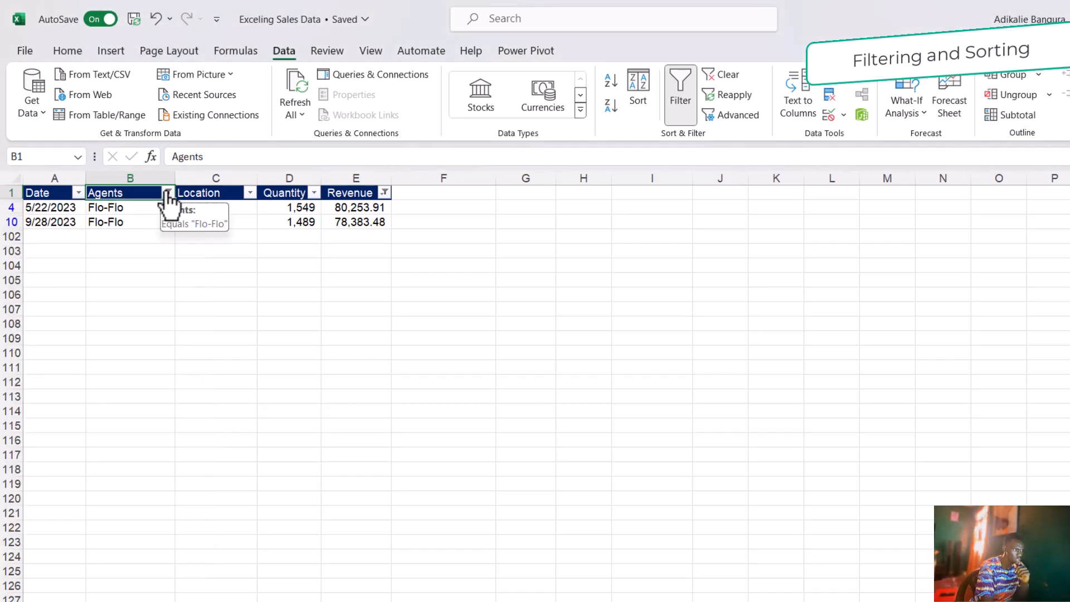
click(167, 193)
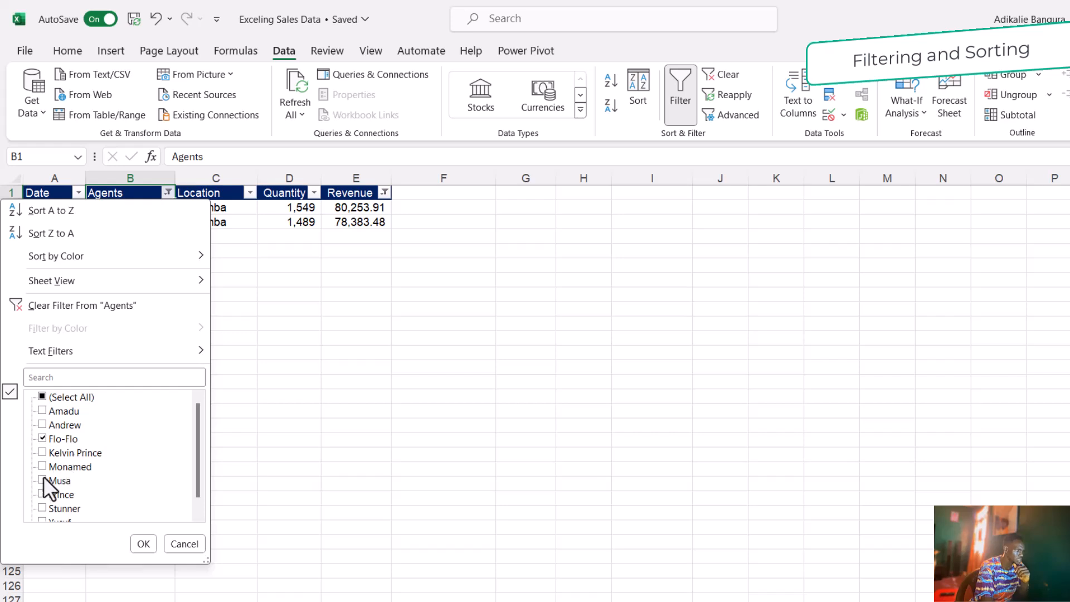
click(40, 496)
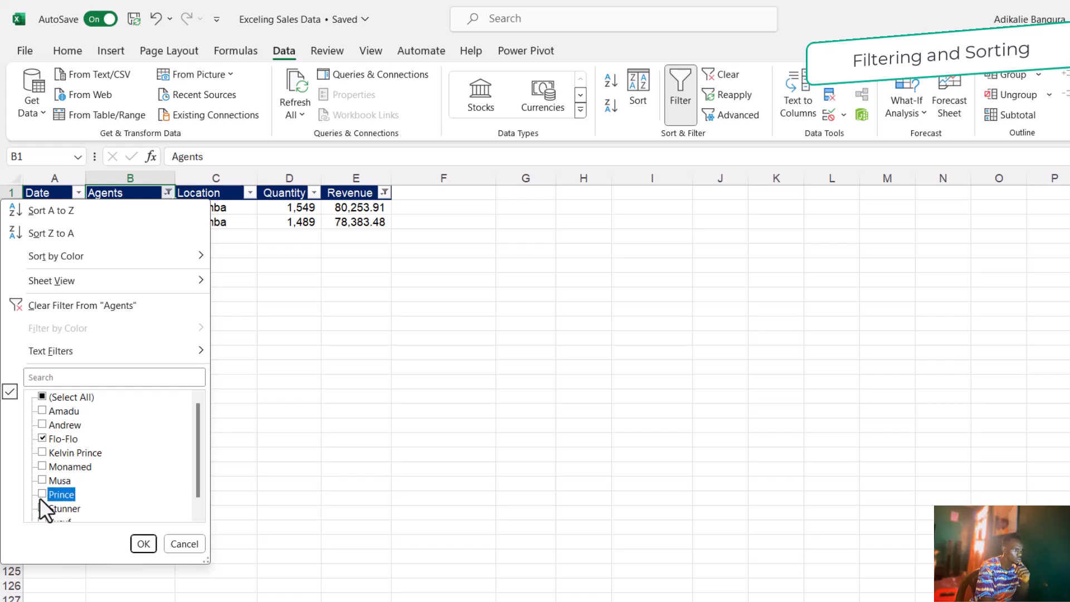
click(139, 543)
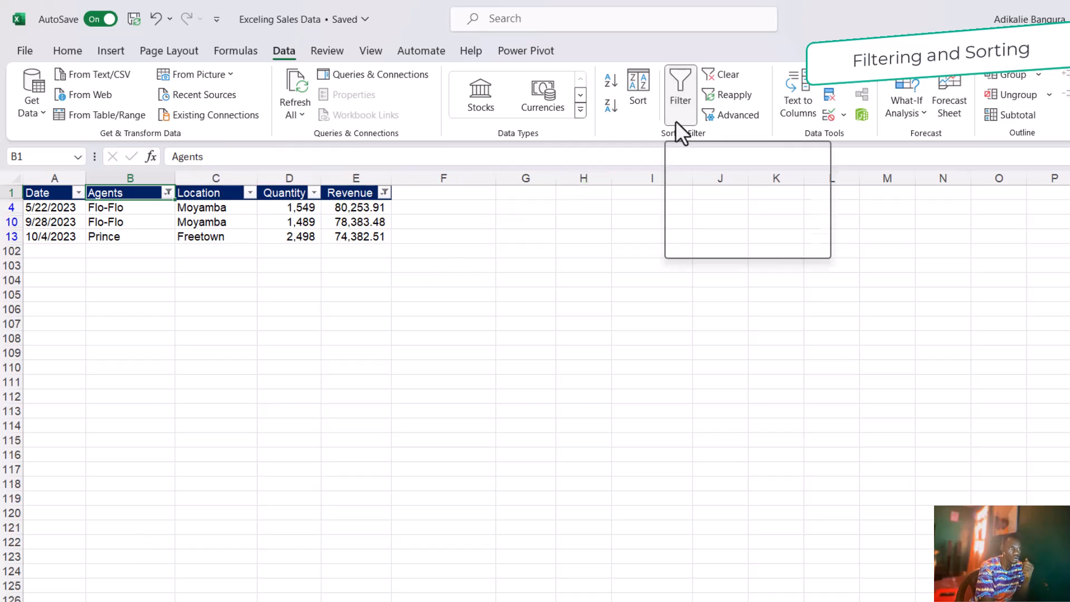
click(676, 89)
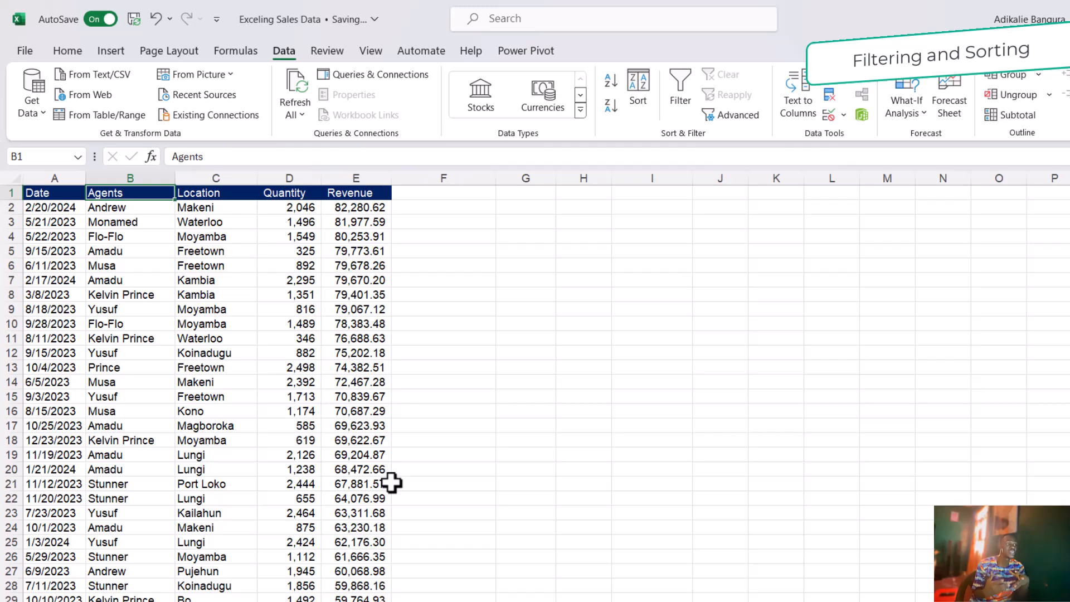
- Sort the sales table by the Revenue column from largest to smallest
click(172, 382)
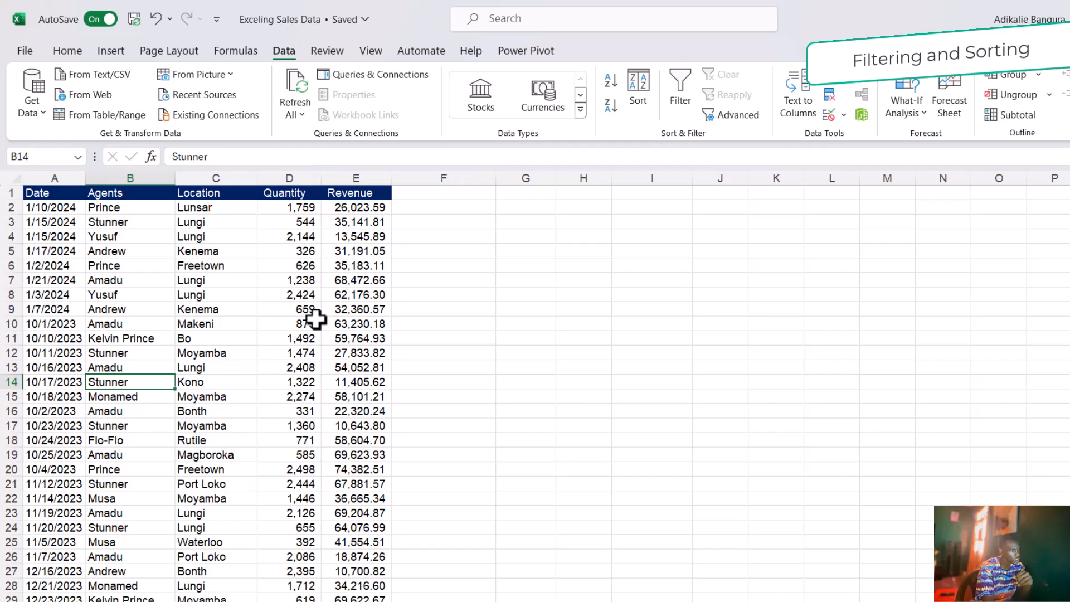
click(359, 193)
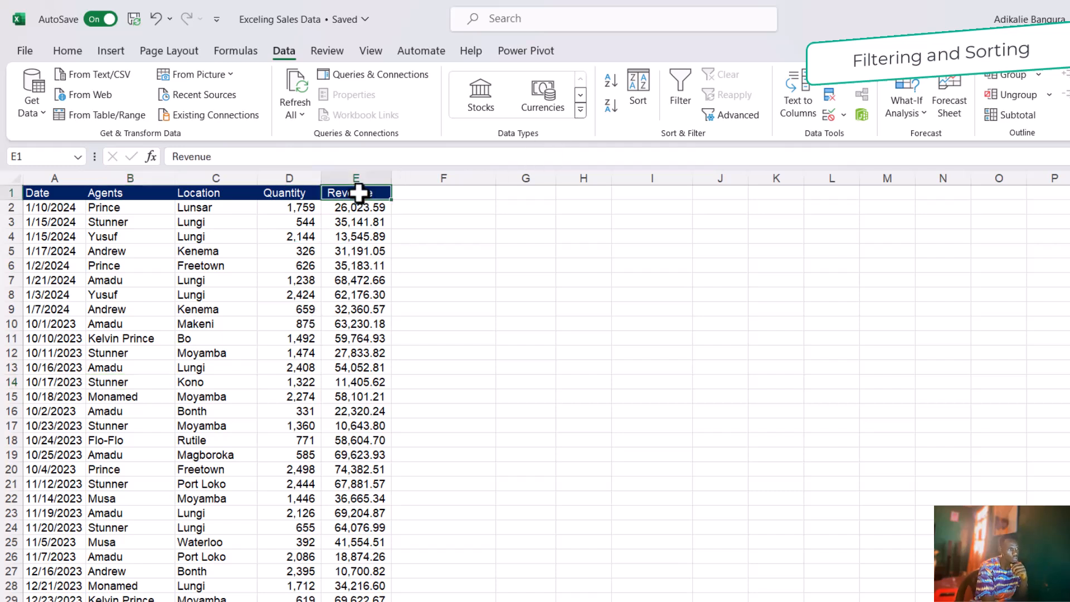
click(608, 105)
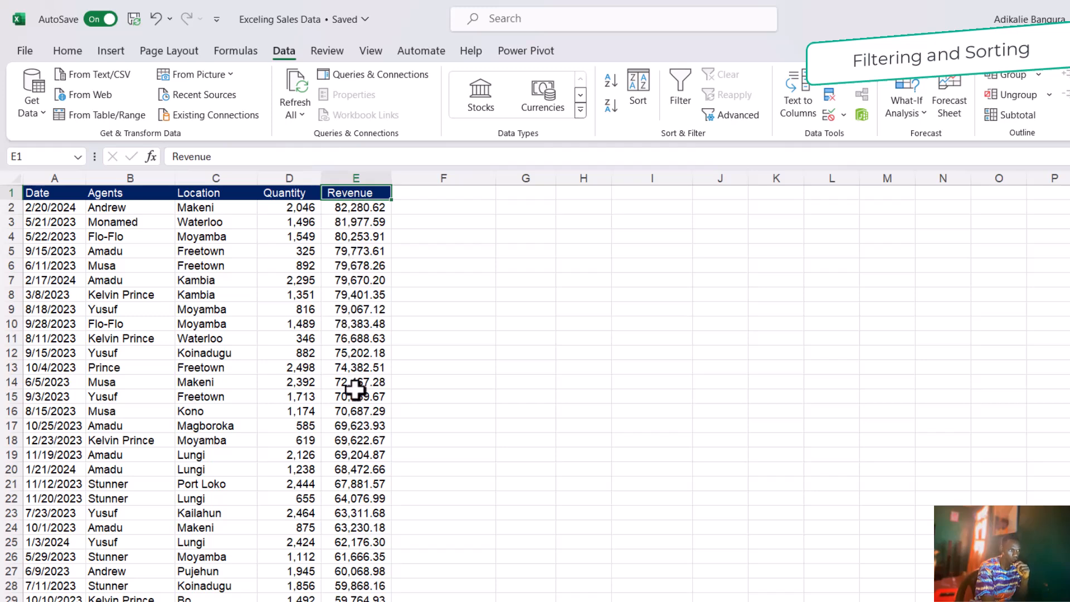
- Turn the header filters back on and sort the Revenue column from largest to smallest using its header filter
click(671, 90)
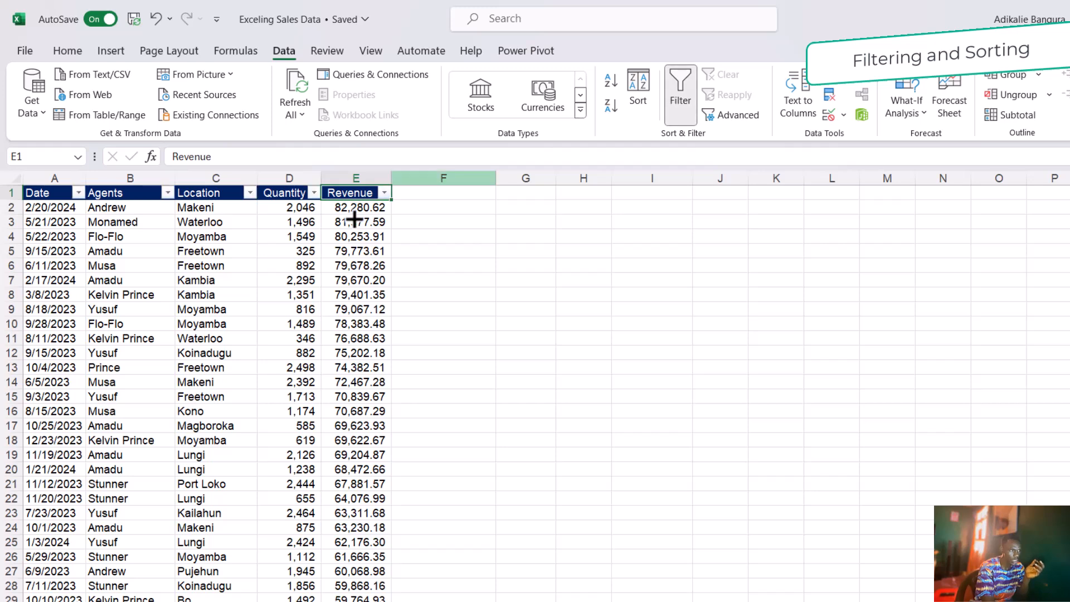
click(385, 194)
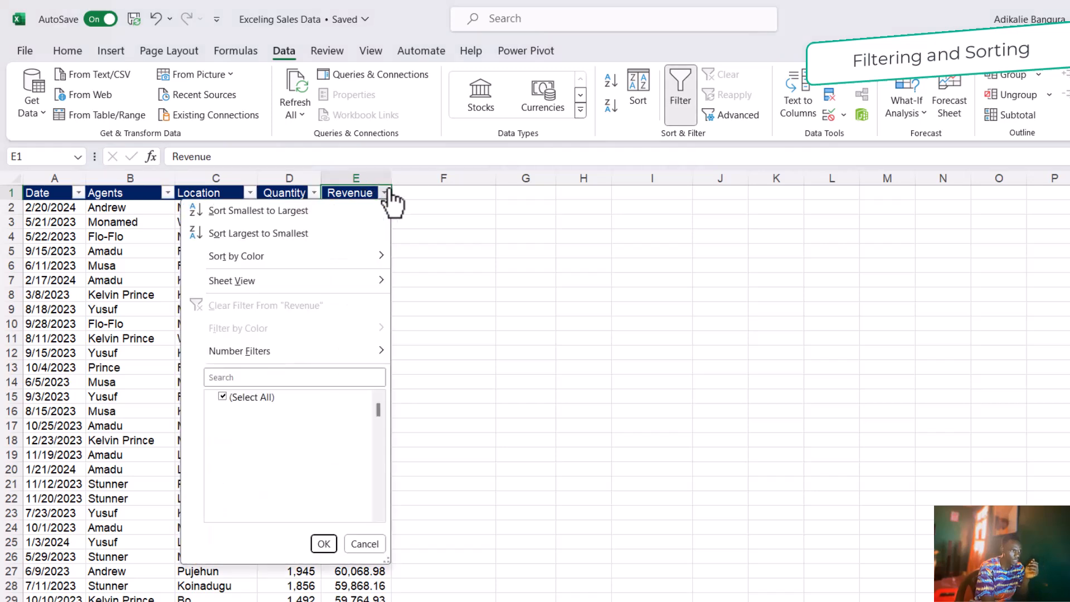
click(247, 233)
click(353, 295)
scroll(246, 384, down, 6)
scroll(247, 383, up, 6)
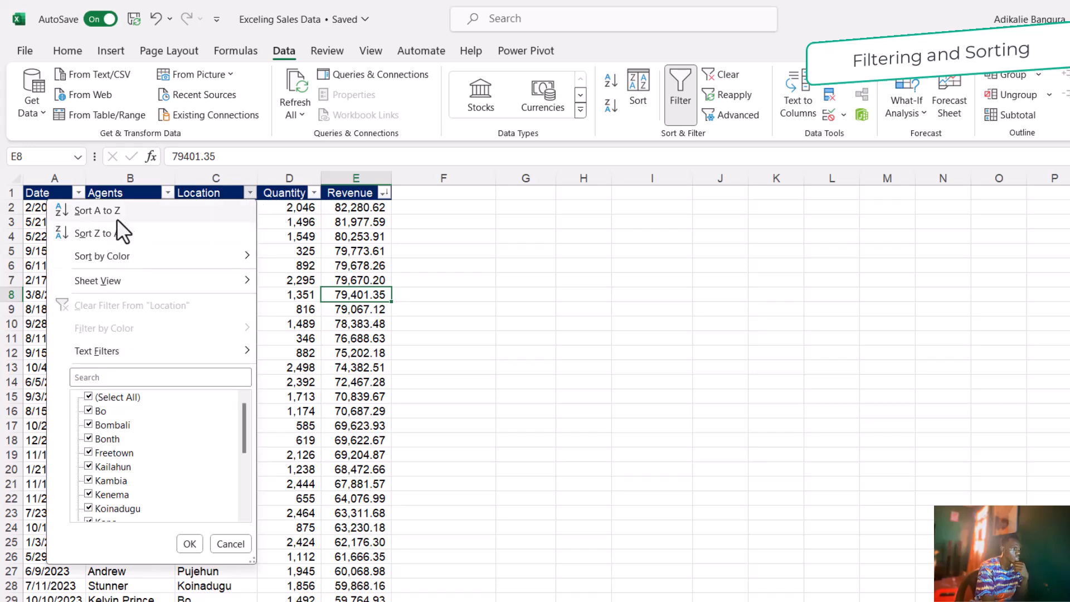
- Sort the sales table by the Location column from A to Z
click(130, 212)
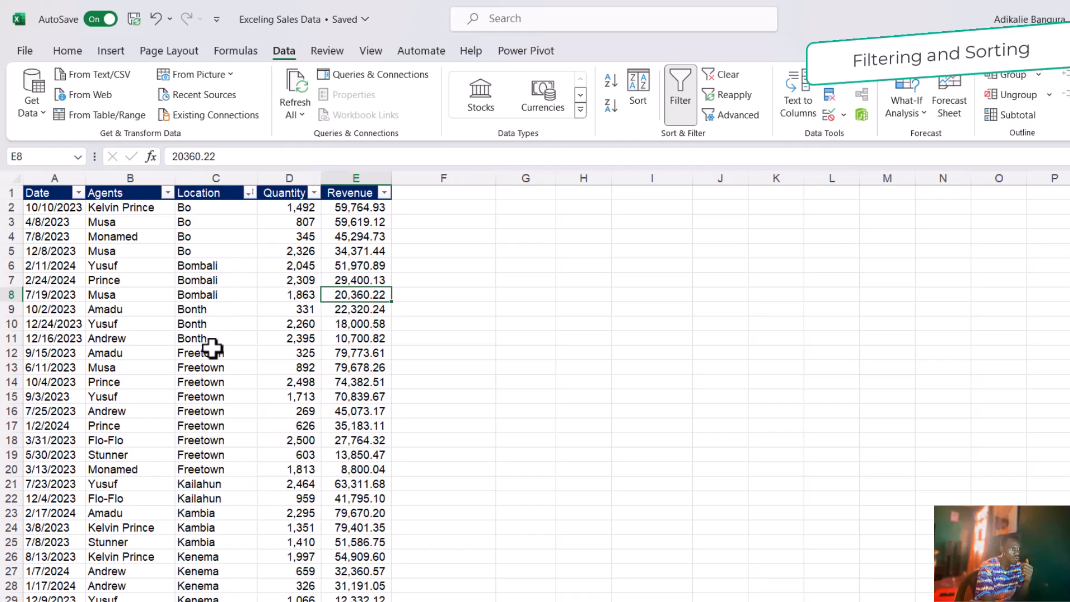
scroll(211, 349, down, 3)
scroll(211, 349, down, 6)
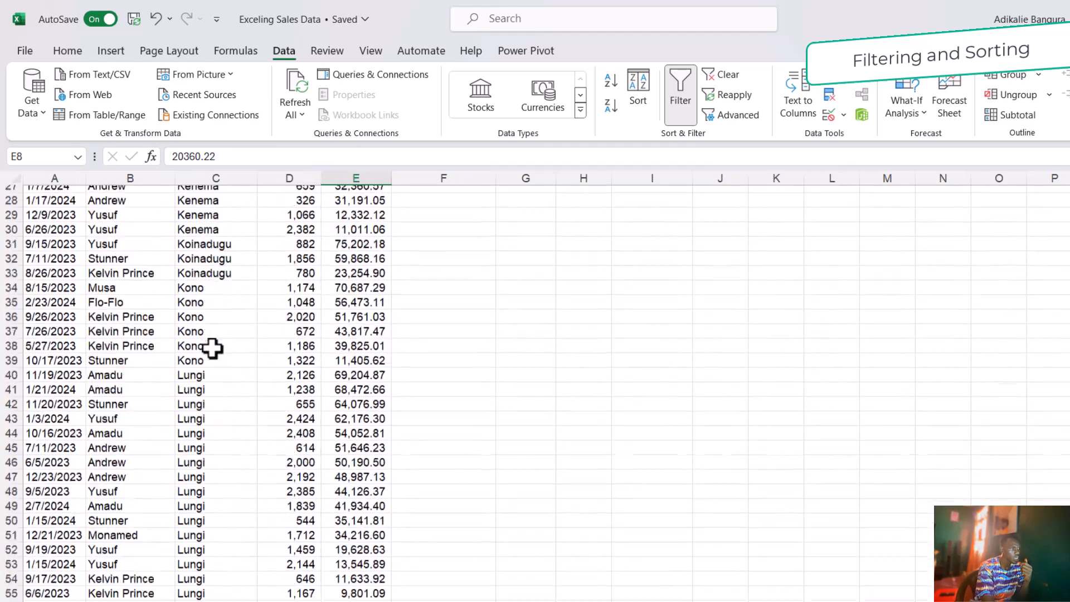
scroll(211, 349, up, 10)
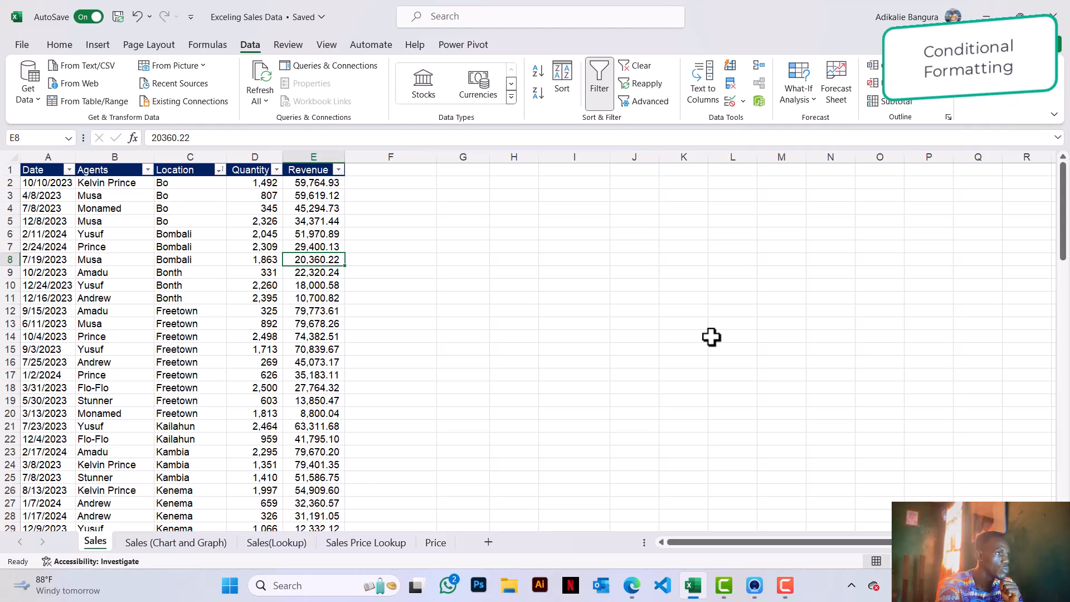
- Examine the available conditional formatting options, from highlight and top/bottom rules to data bars, color scales, icon sets and rule management
click(59, 46)
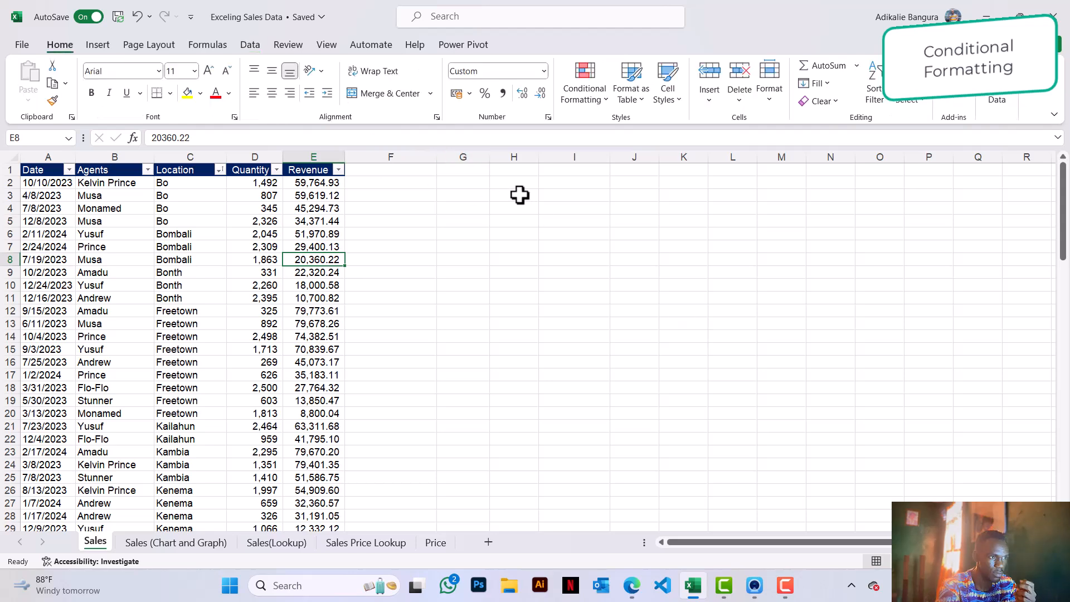
click(594, 95)
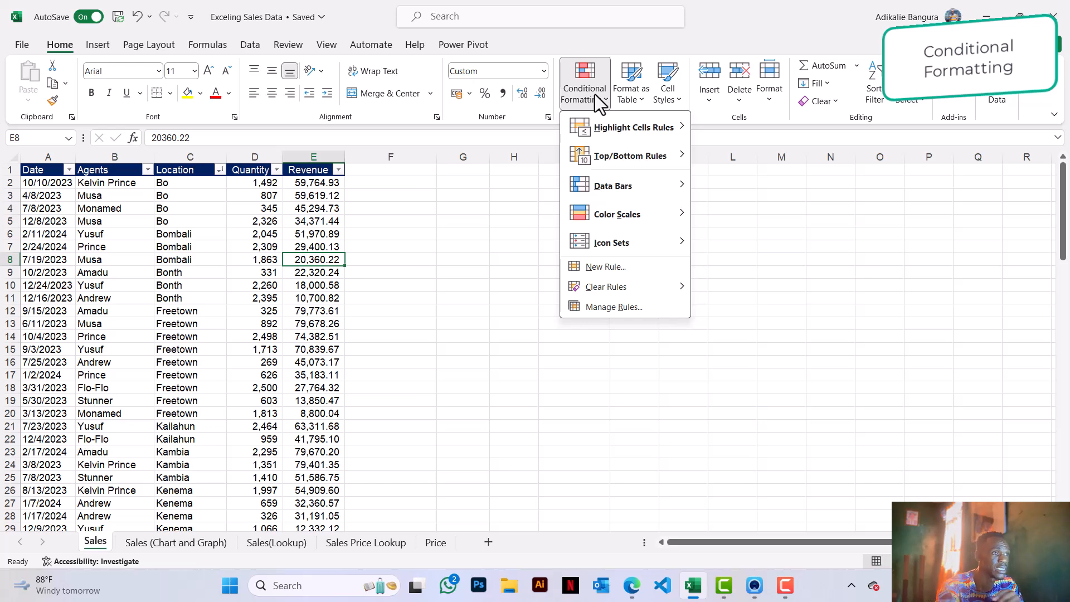
mouse_move(621, 132)
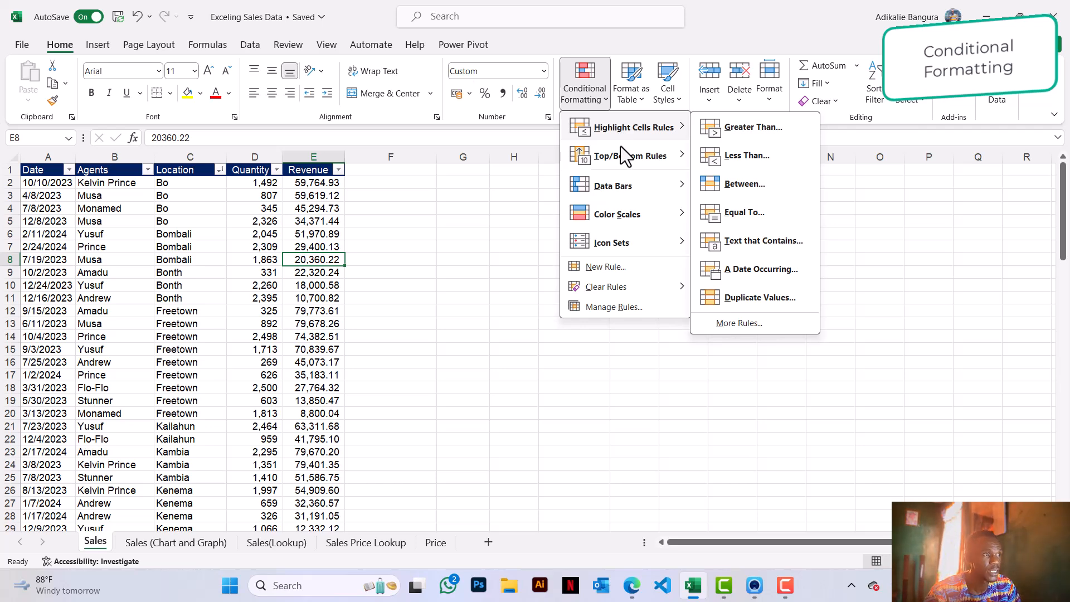
mouse_move(620, 156)
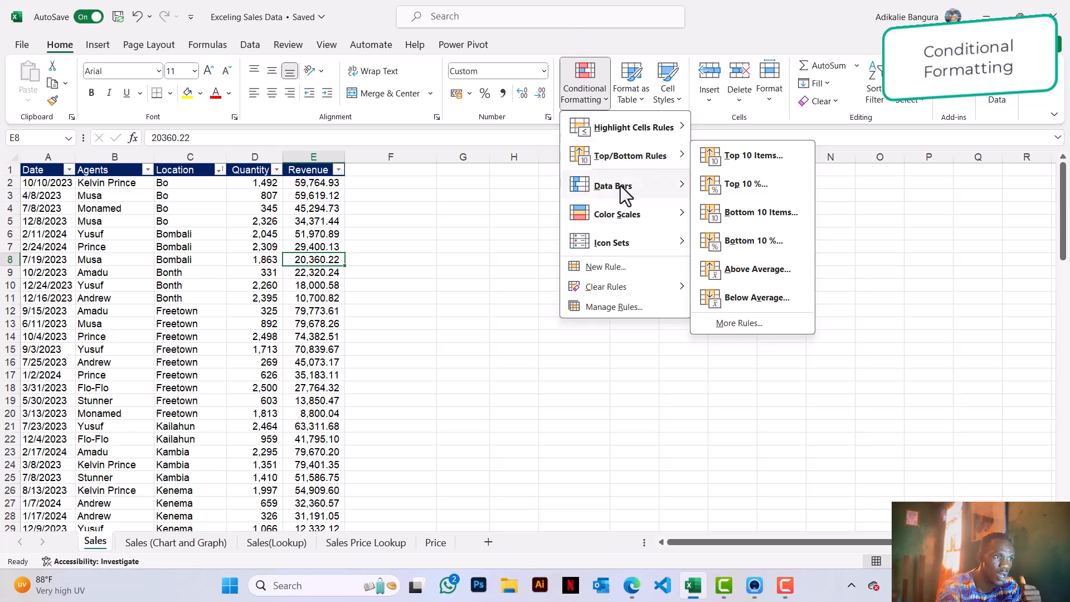
mouse_move(621, 186)
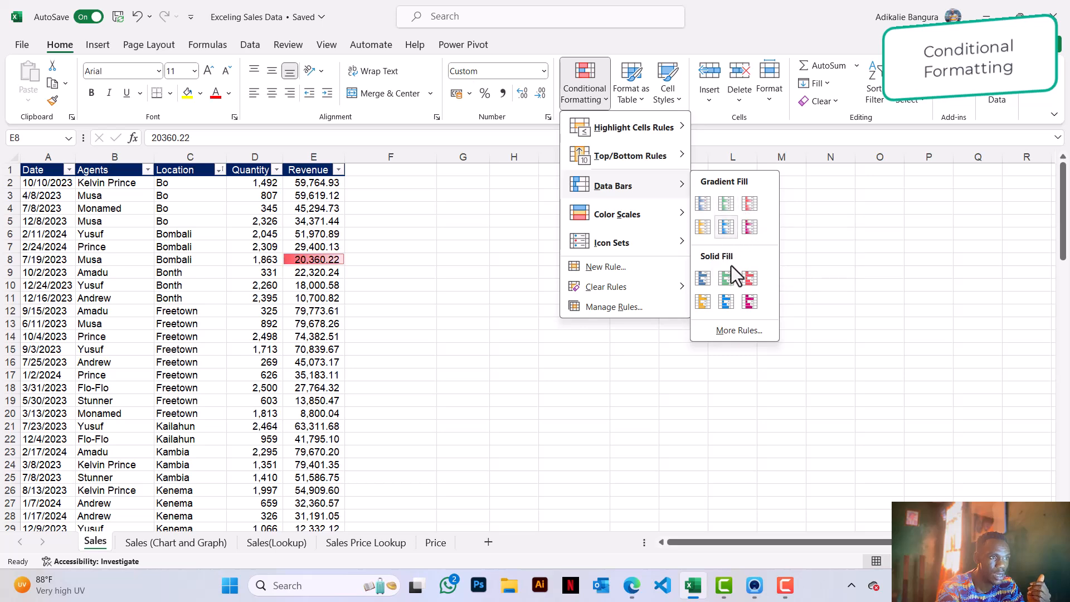
mouse_move(628, 218)
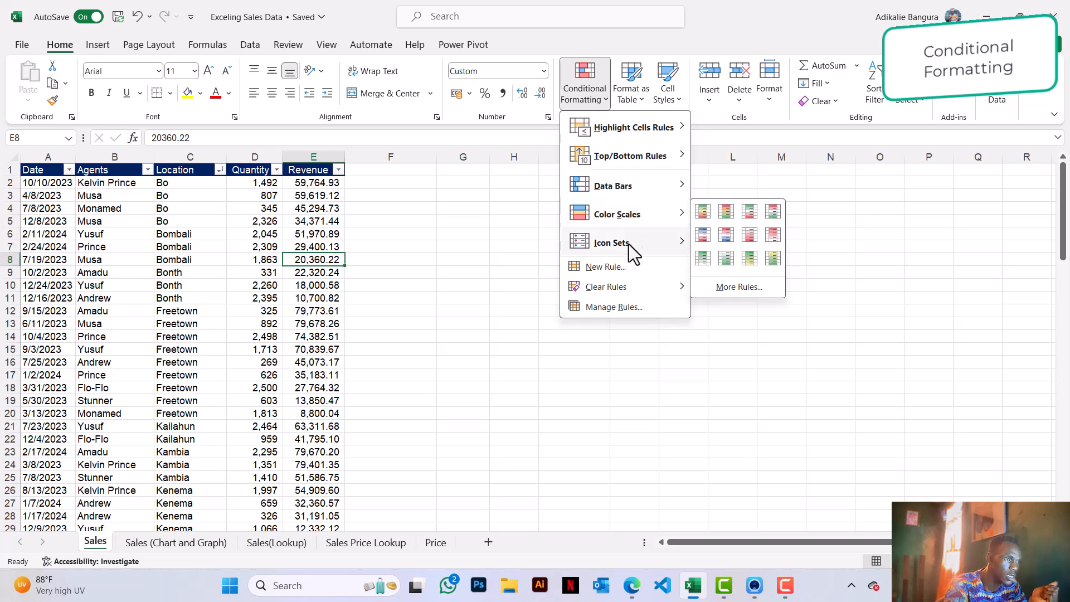
mouse_move(630, 248)
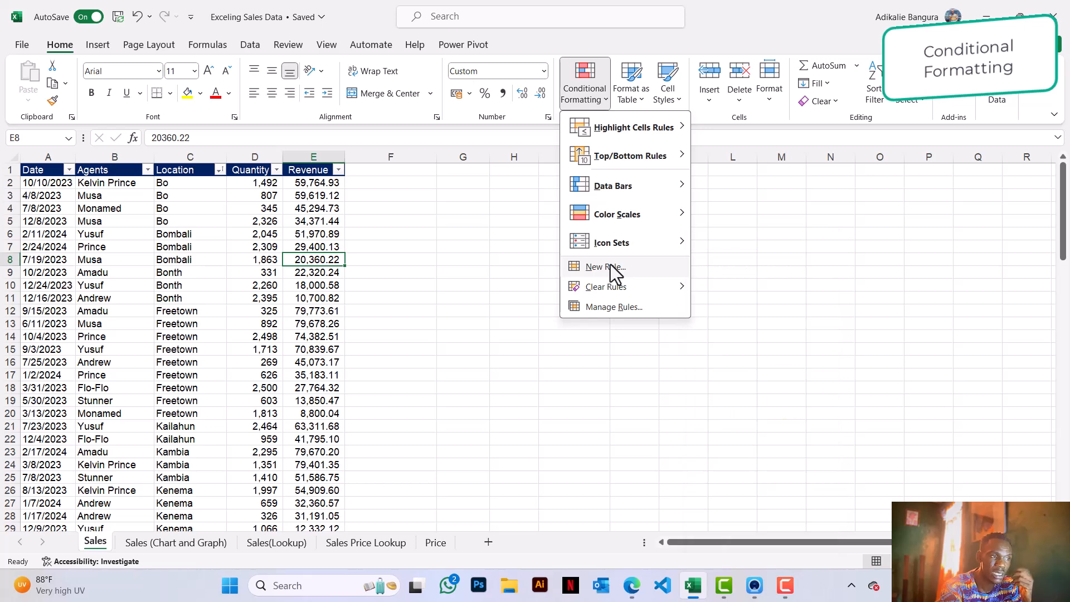
mouse_move(609, 289)
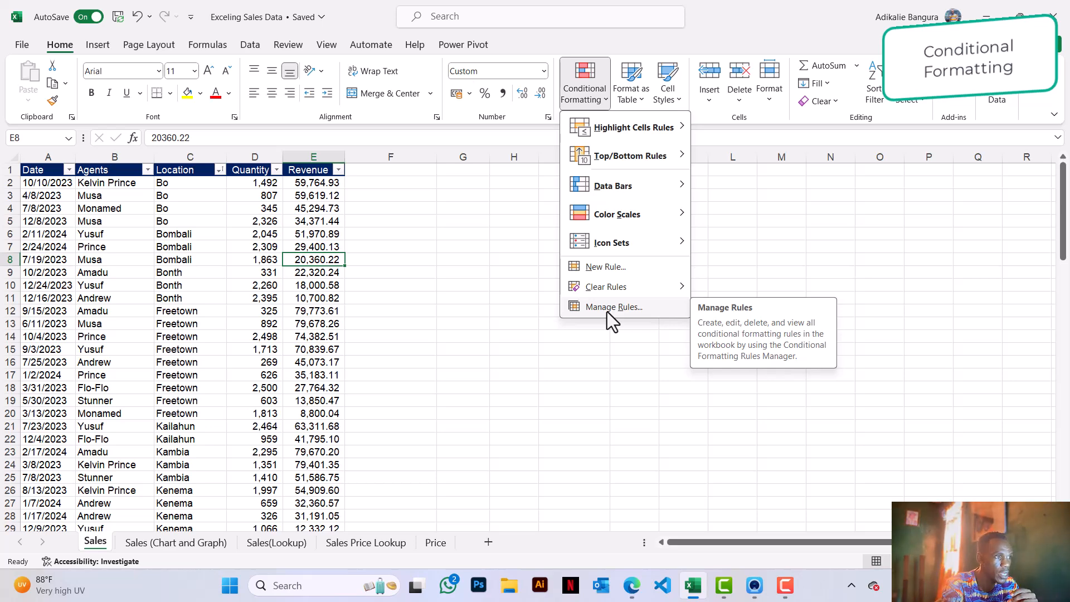
click(327, 328)
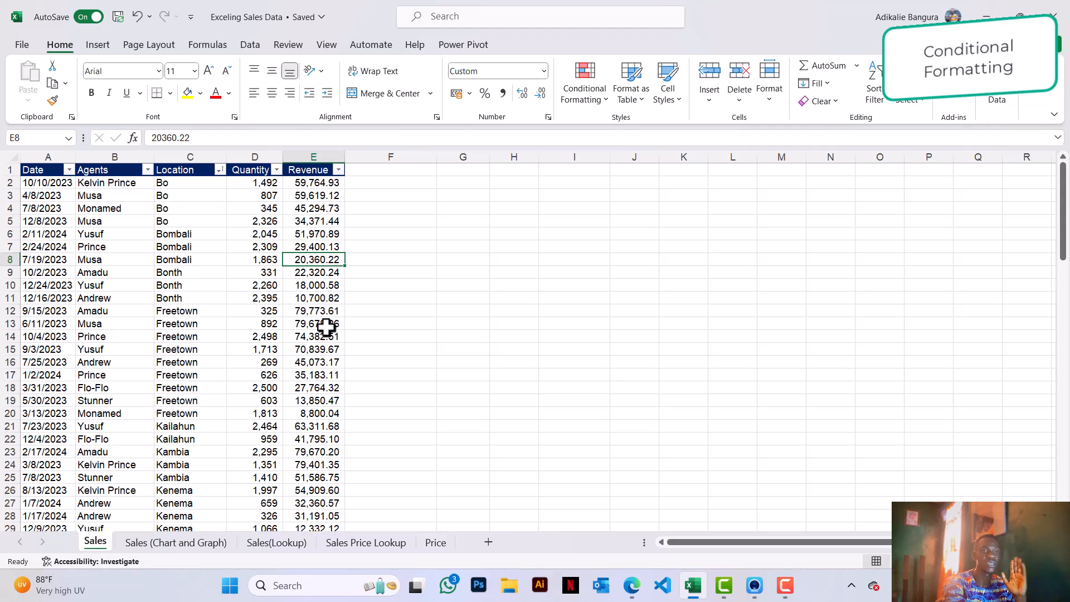
- Highlight the Revenue values from E2 down to E101 that are greater than 60000 with Light Red Fill with Dark Red Text
key(Up)
key(Up)
key(Up)
key(Up)
key(Up)
key(Up)
key(Up)
key(Down)
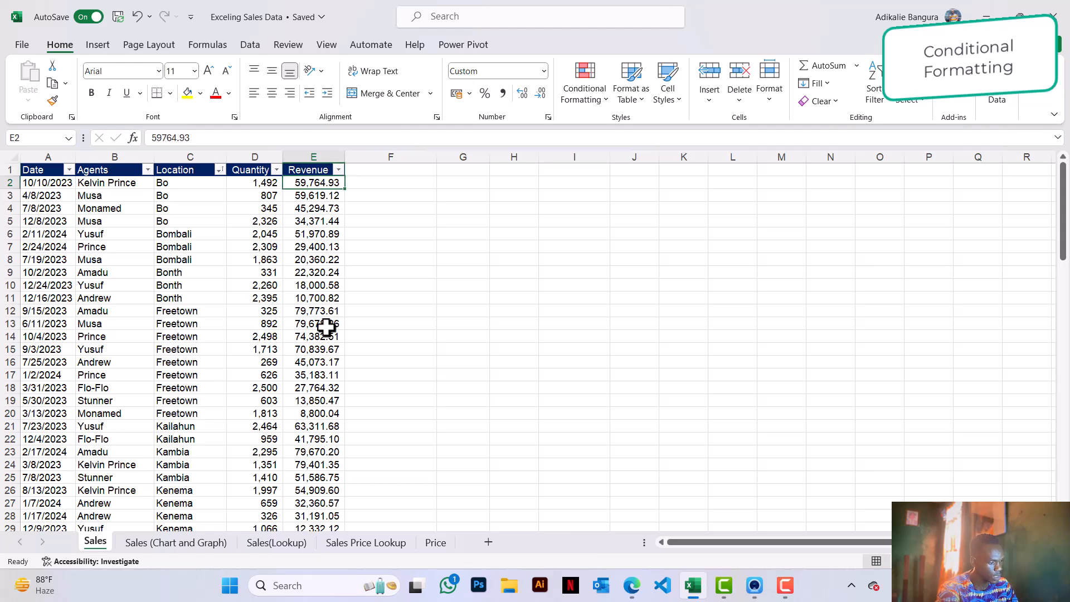
key(ctrl+shift+Down)
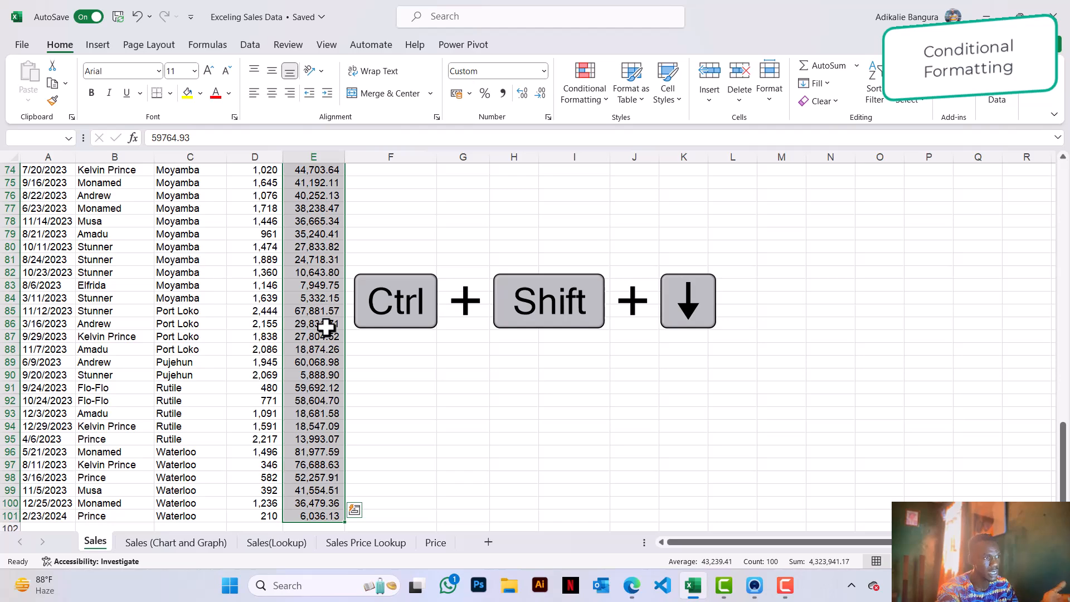
scroll(326, 328, up, 20)
scroll(326, 328, up, 3)
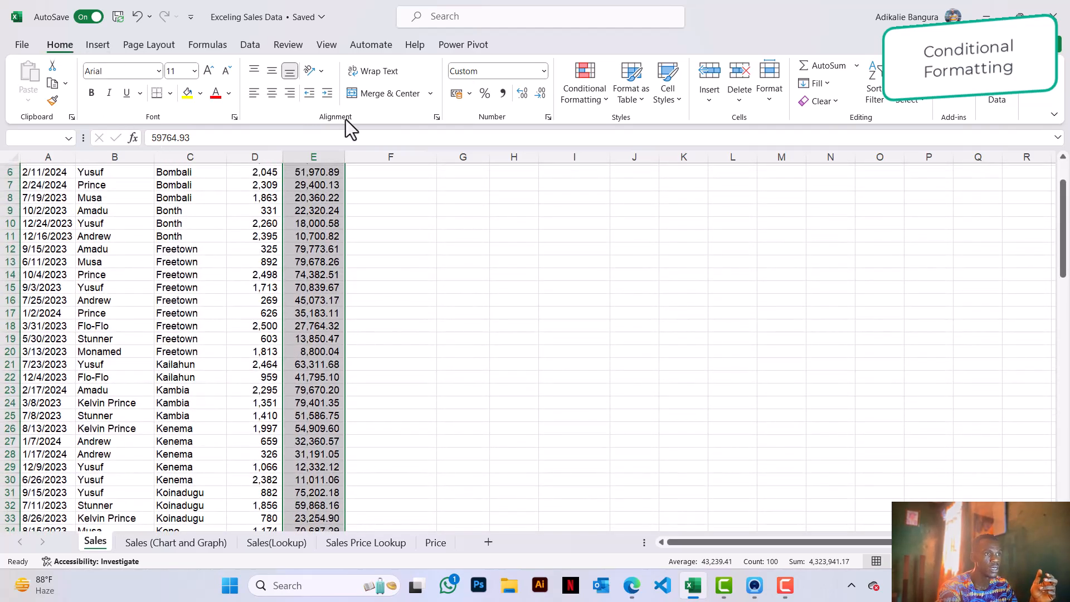
click(586, 93)
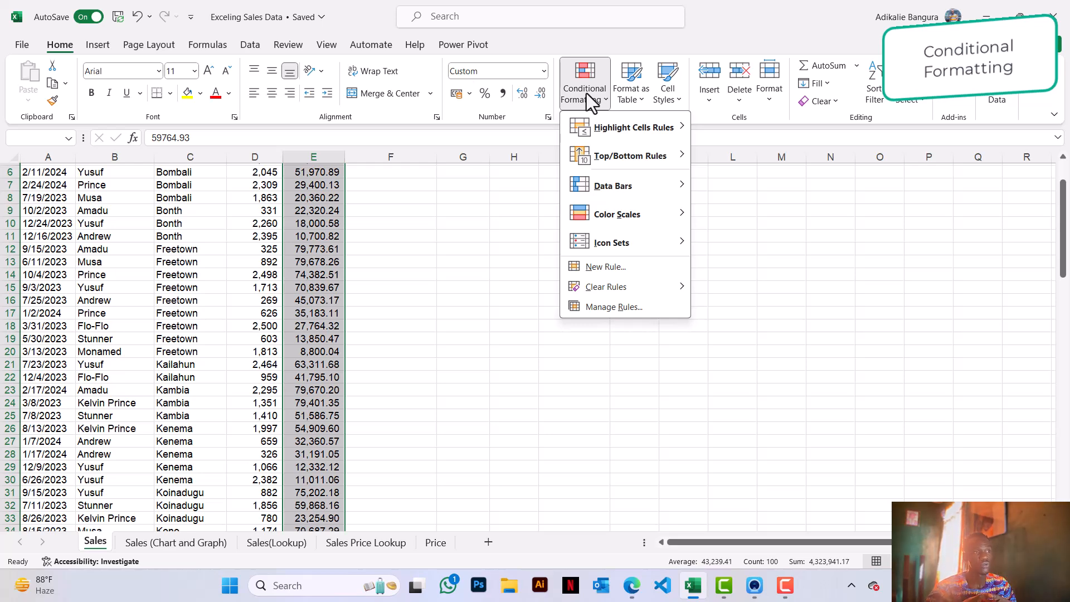
mouse_move(655, 128)
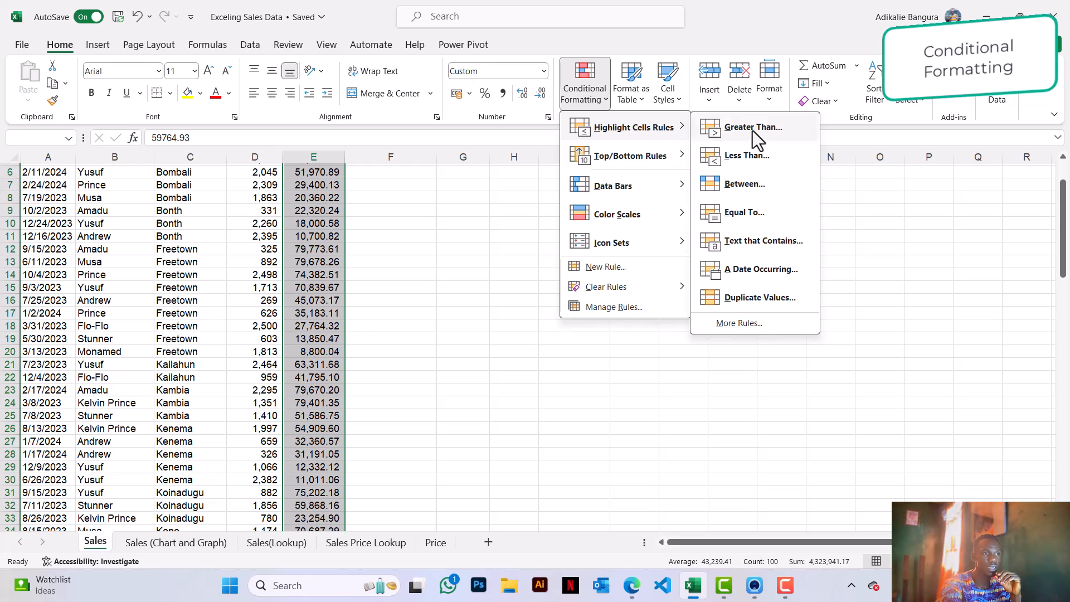
click(753, 130)
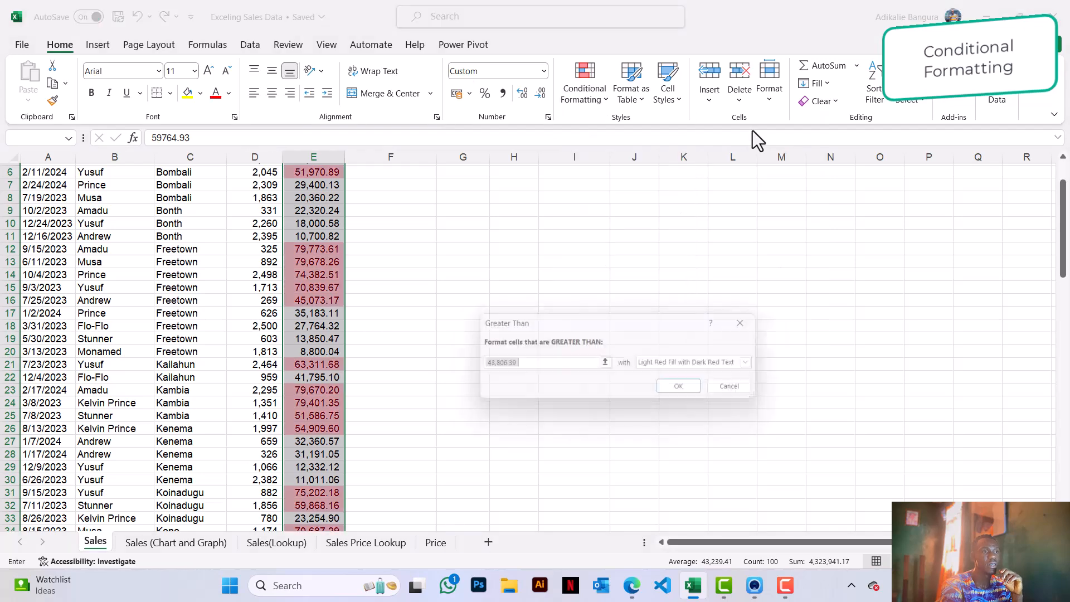
click(530, 366)
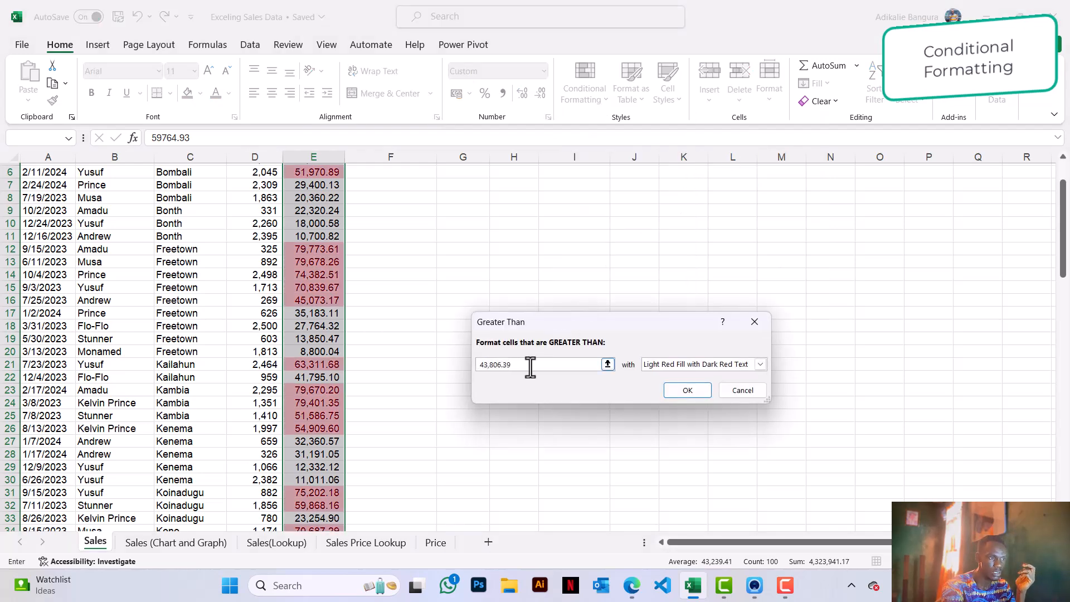
click(530, 366)
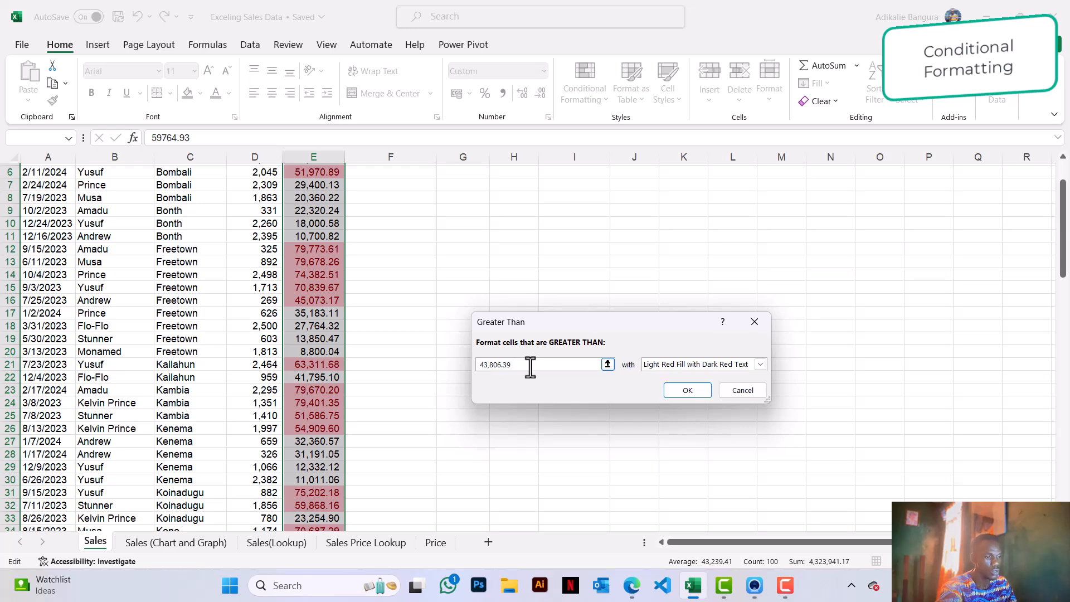
key(BackSpace)
key(BackSpace)
key(BackSpace)
key(BackSpace)
key(BackSpace)
key(BackSpace)
key(BackSpace)
key(BackSpace)
key(BackSpace)
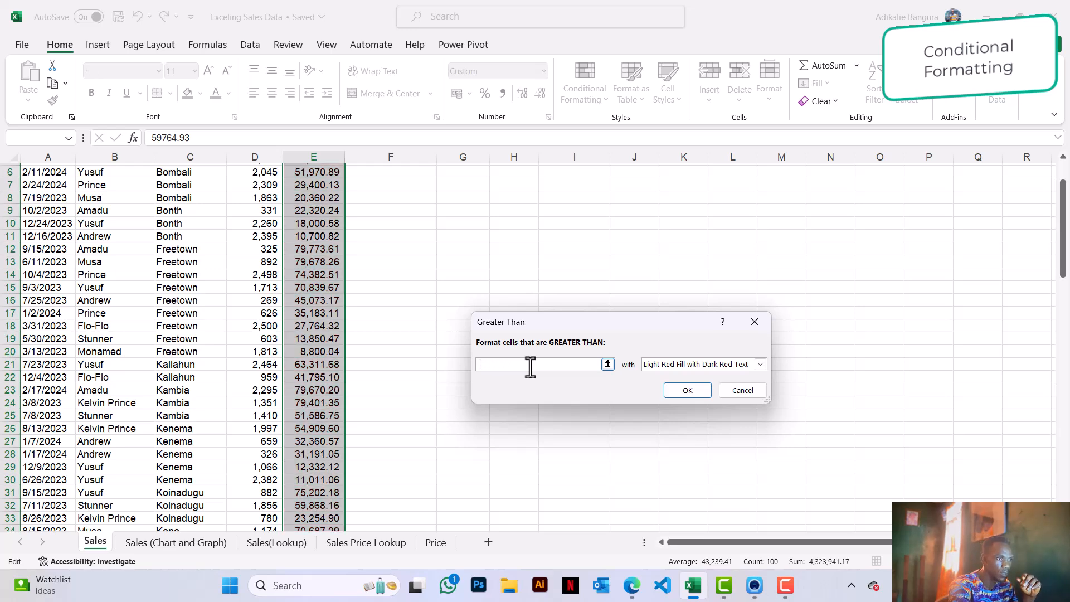
text(9)
key(BackSpace)
text(60000)
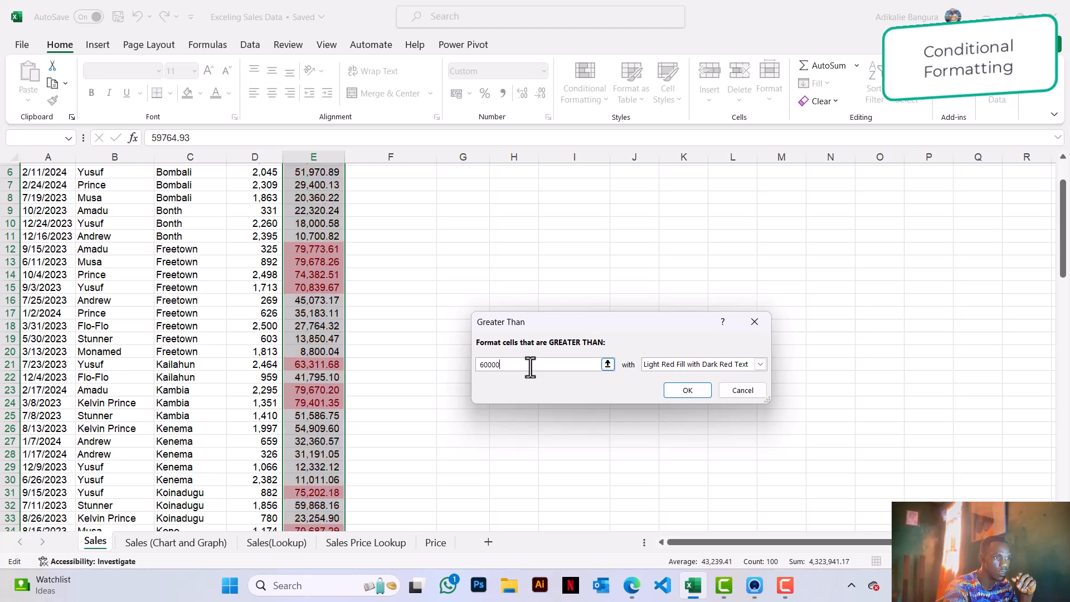
click(760, 365)
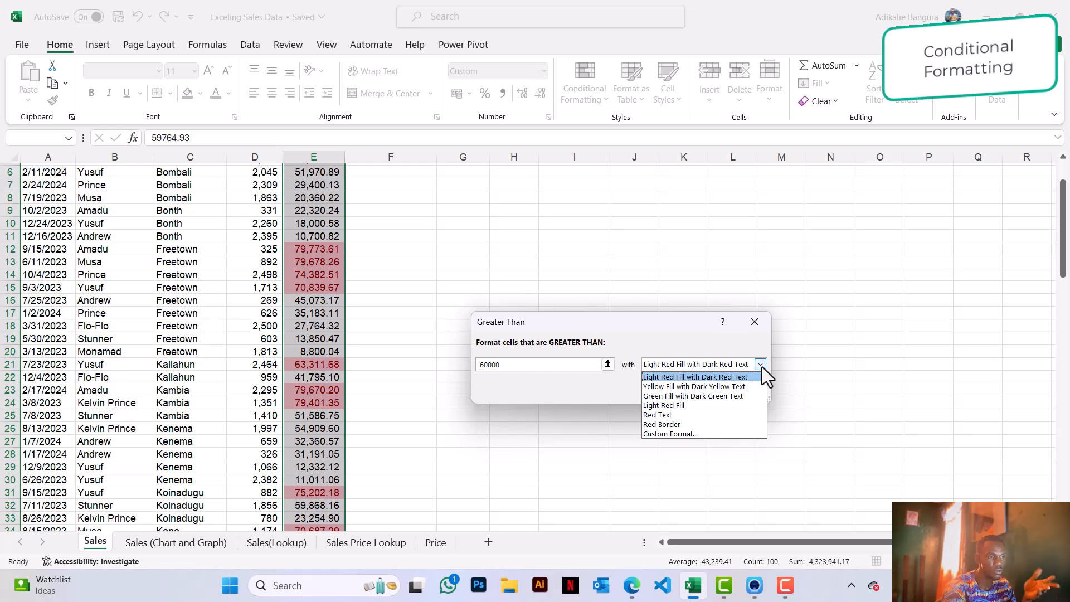
click(761, 365)
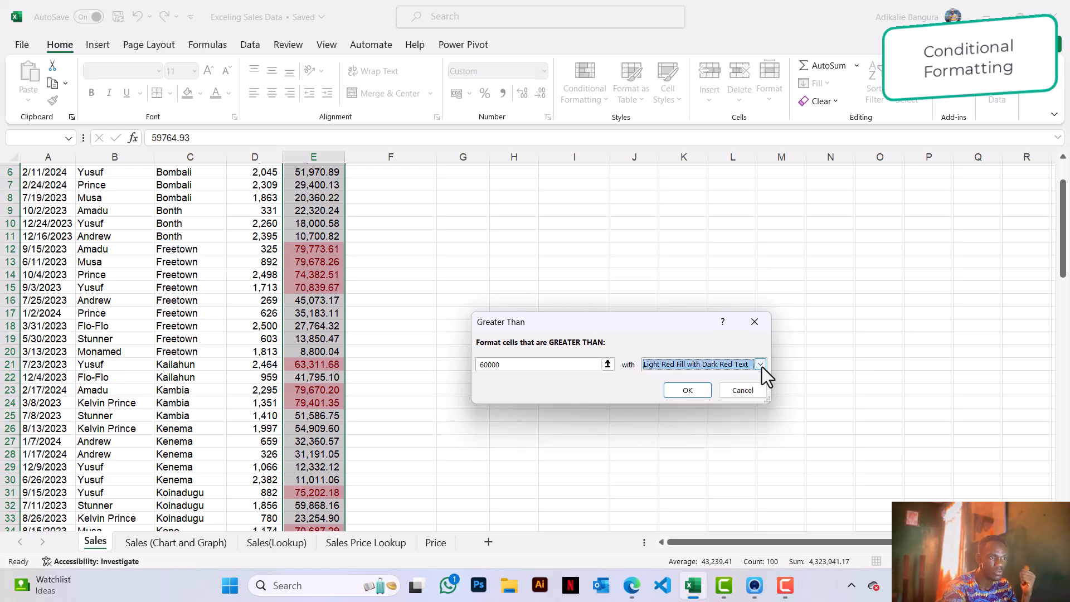
click(687, 390)
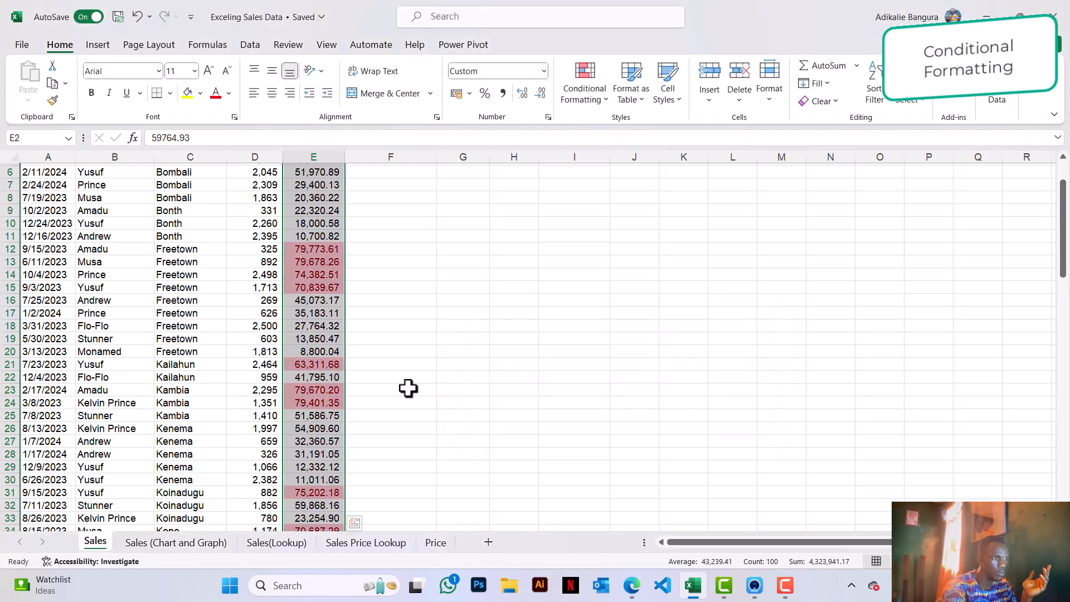
- Sort the table by cell color so that rows with the red-highlighted Revenue cells are on top
scroll(339, 371, up, 2)
scroll(340, 371, down, 5)
scroll(339, 371, down, 15)
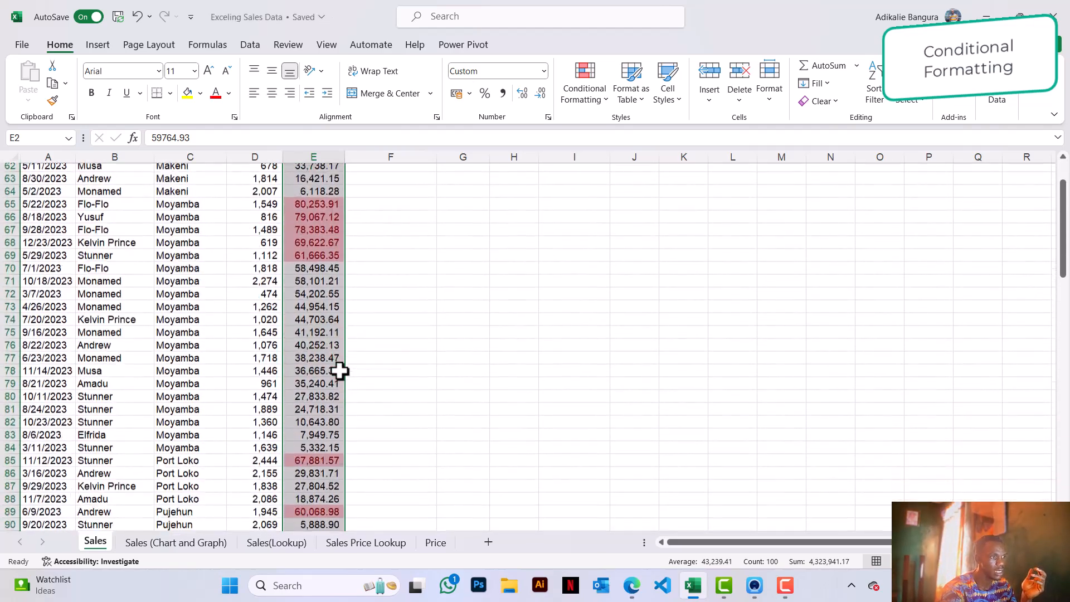
scroll(340, 371, down, 13)
scroll(340, 371, up, 15)
scroll(339, 371, up, 18)
scroll(340, 371, up, 1)
click(318, 265)
click(319, 298)
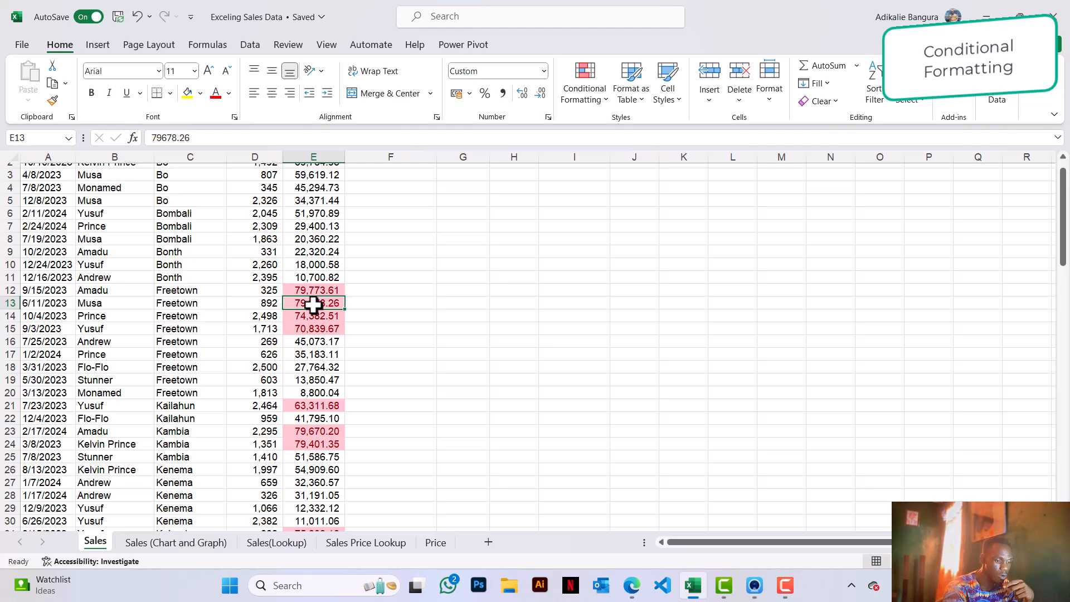
right_click(313, 304)
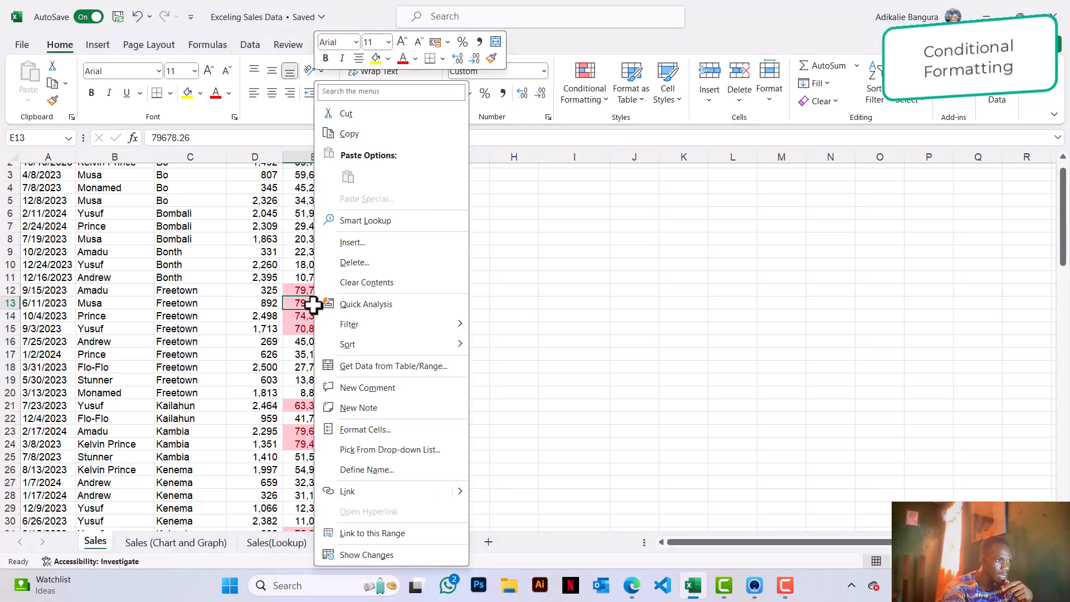
mouse_move(421, 346)
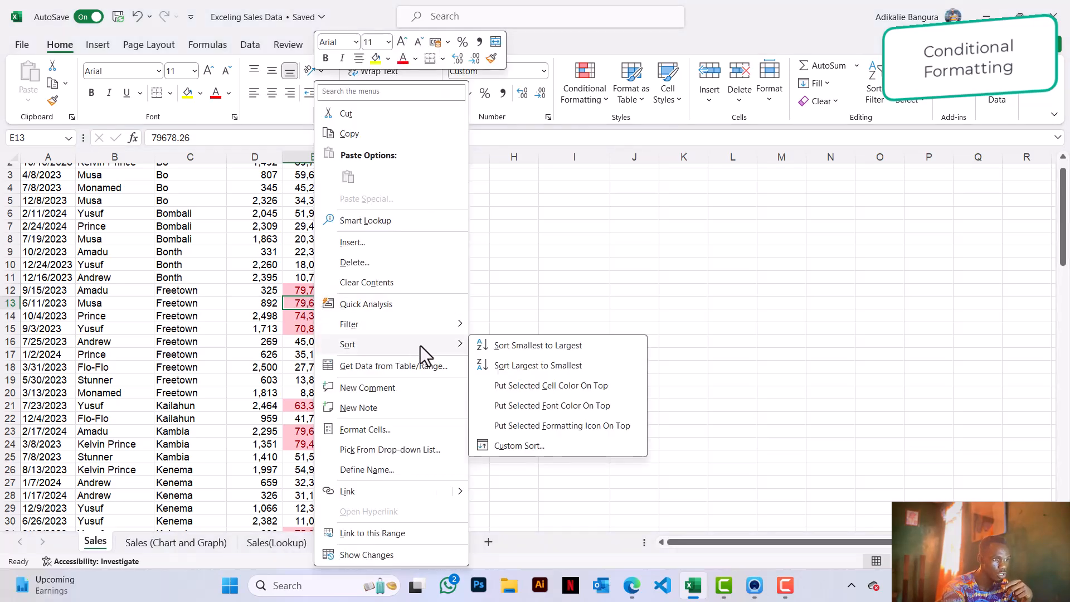
click(531, 389)
scroll(353, 351, up, 1)
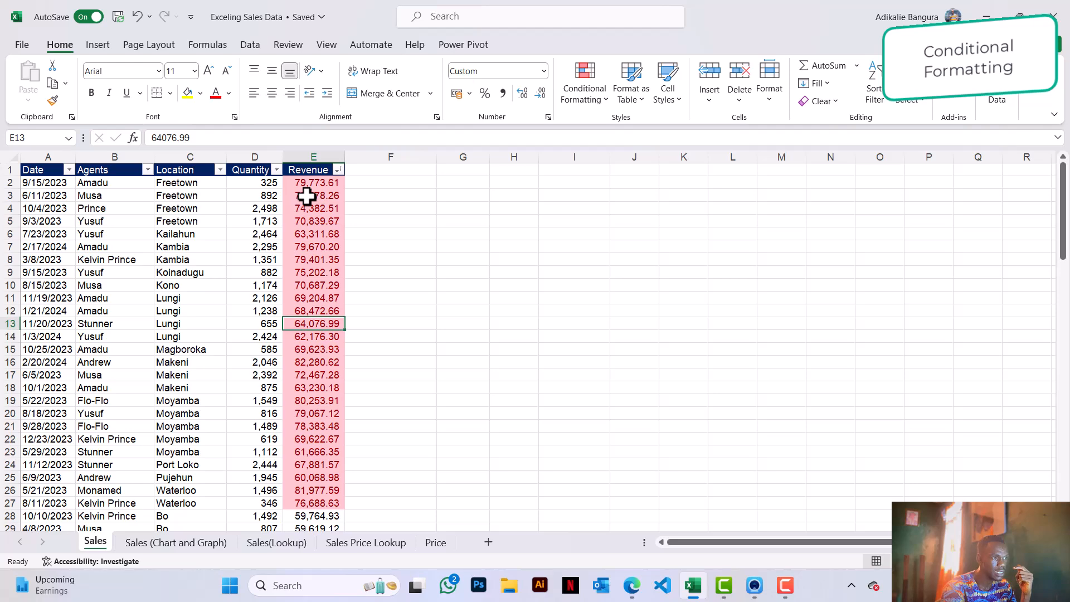
scroll(300, 198, down, 1)
scroll(306, 196, up, 1)
scroll(217, 289, down, 3)
scroll(217, 289, up, 3)
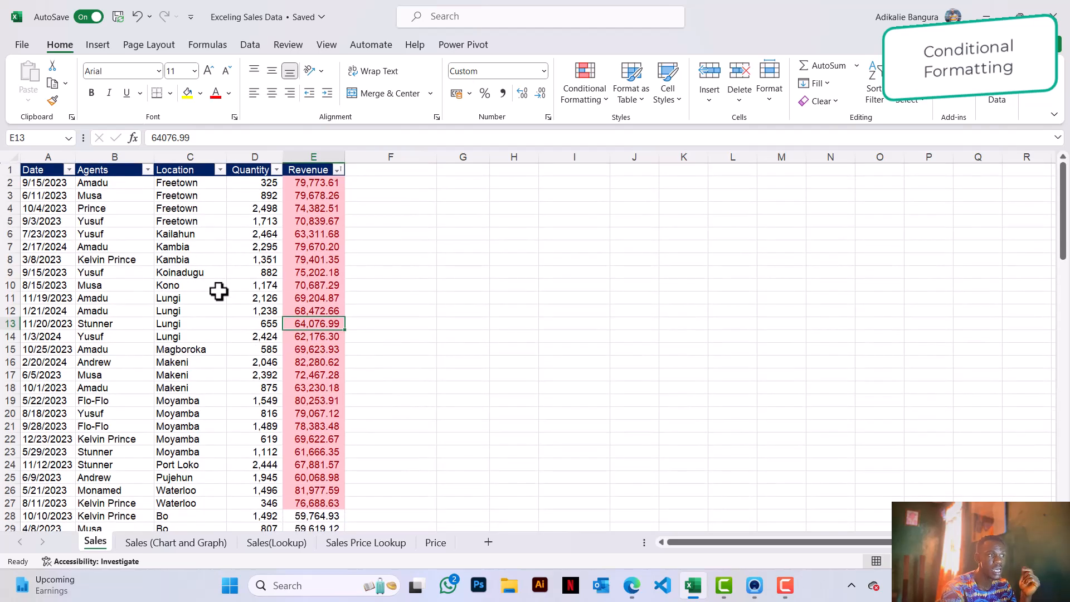
- Apply blue gradient-fill data bars to the Quantity values from D2 down to D101 and look through the formatted column
click(257, 181)
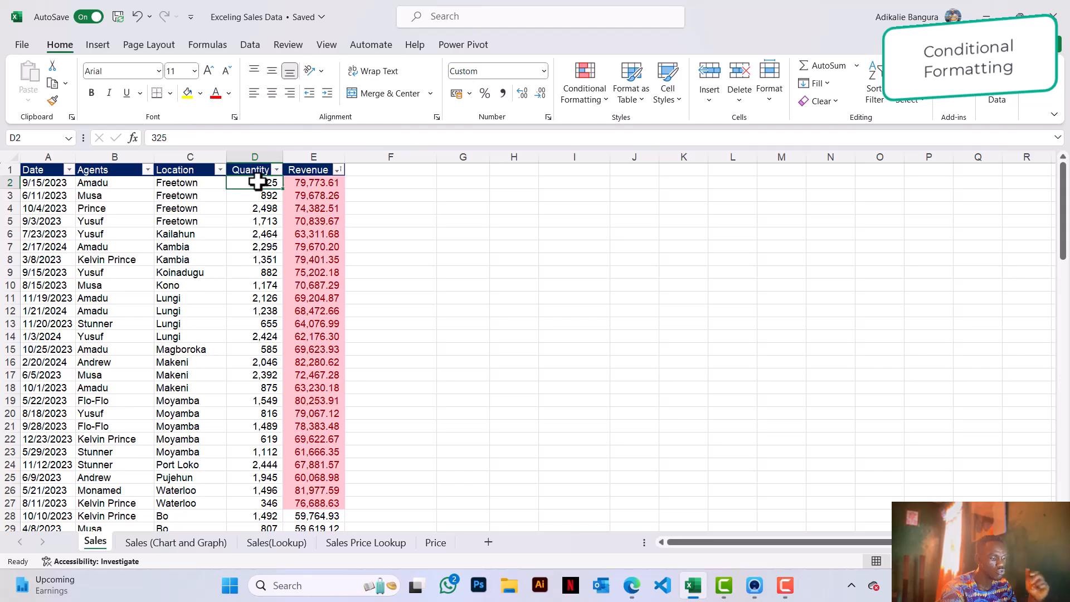
key(ctrl+shift+Down)
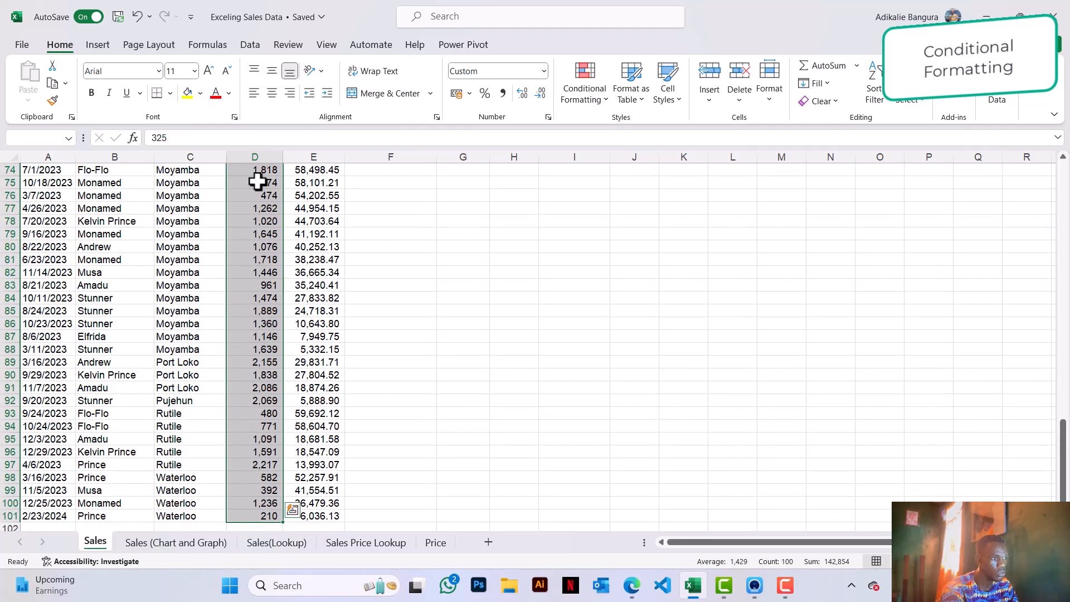
scroll(257, 181, up, 20)
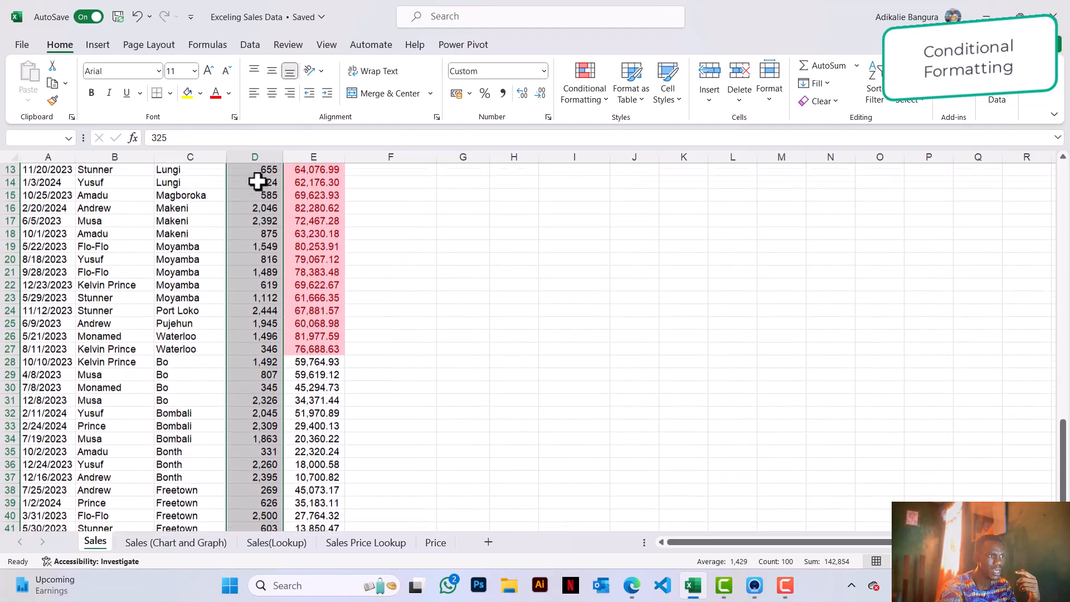
scroll(257, 181, up, 2)
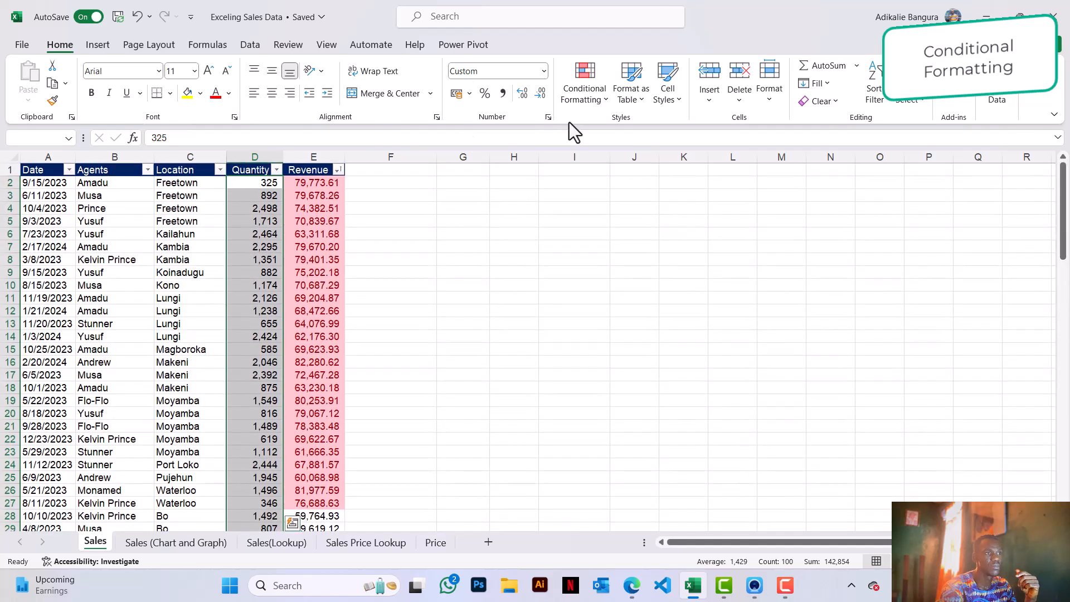
click(595, 90)
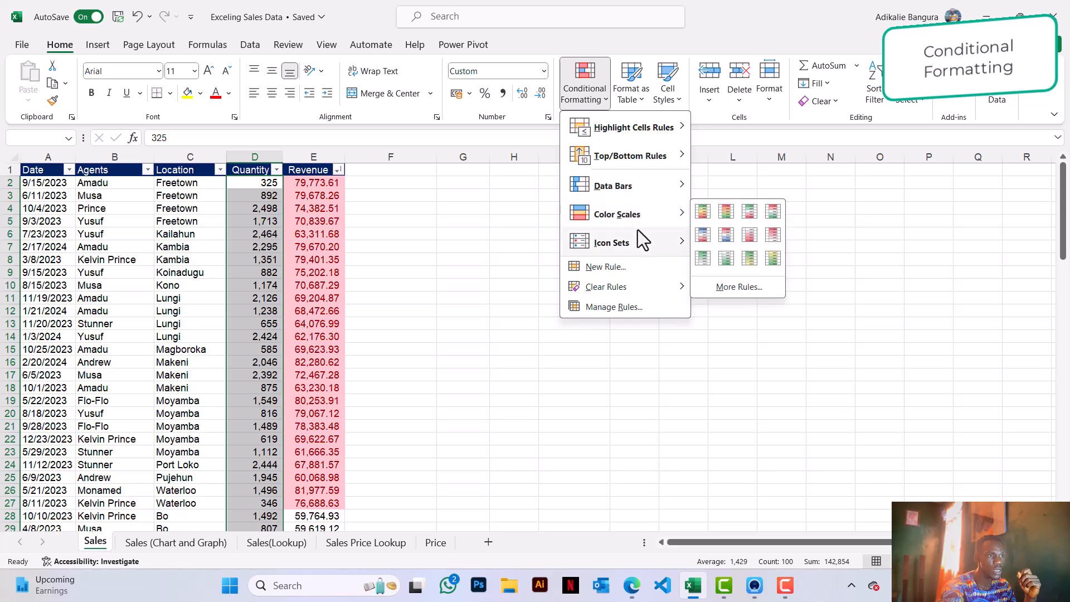
mouse_move(638, 242)
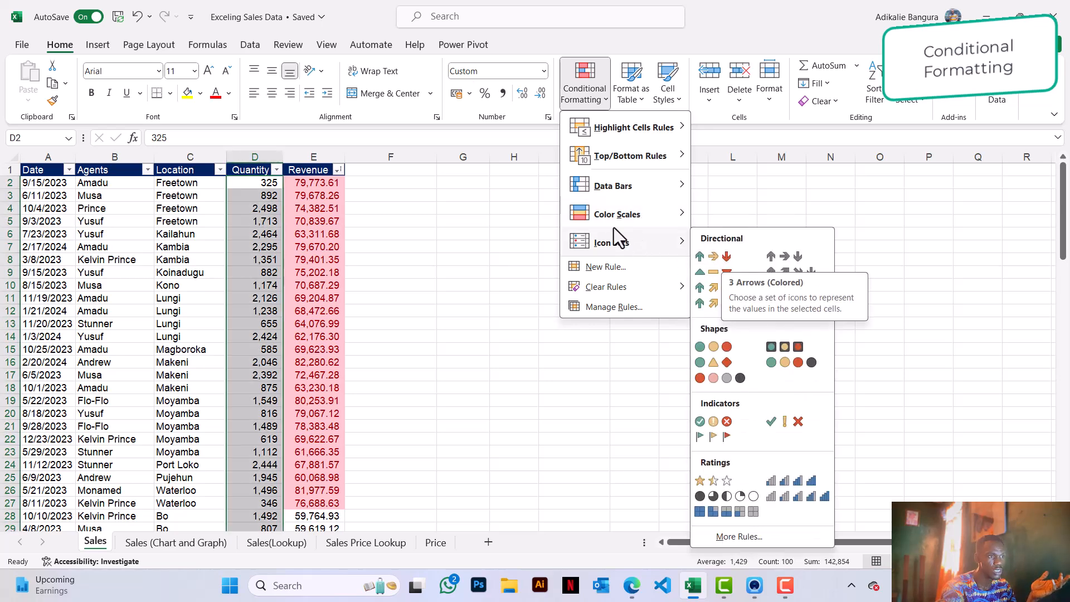
mouse_move(628, 195)
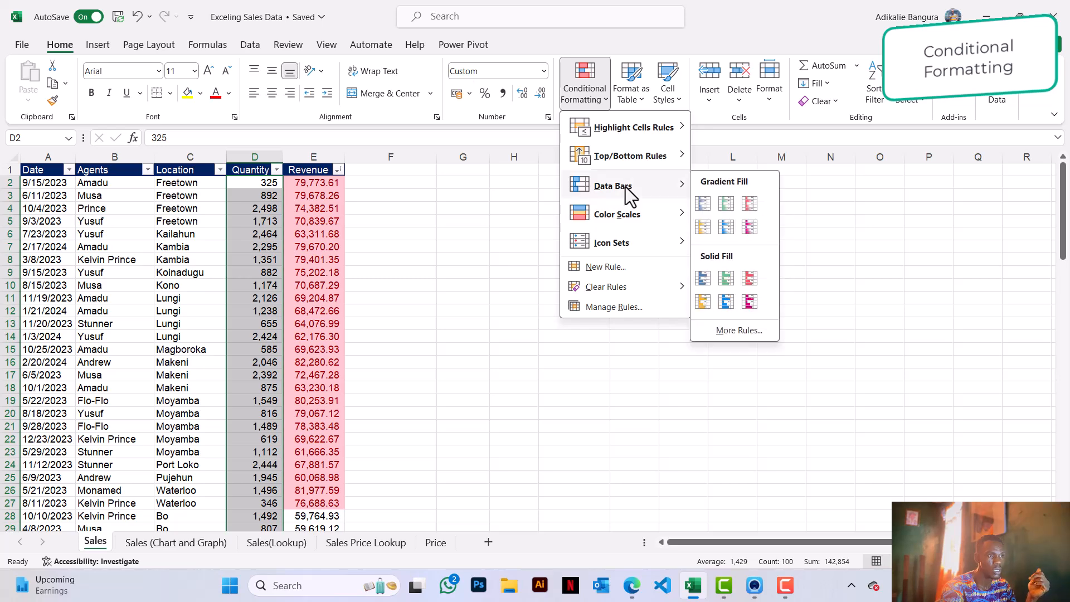
click(703, 204)
click(399, 350)
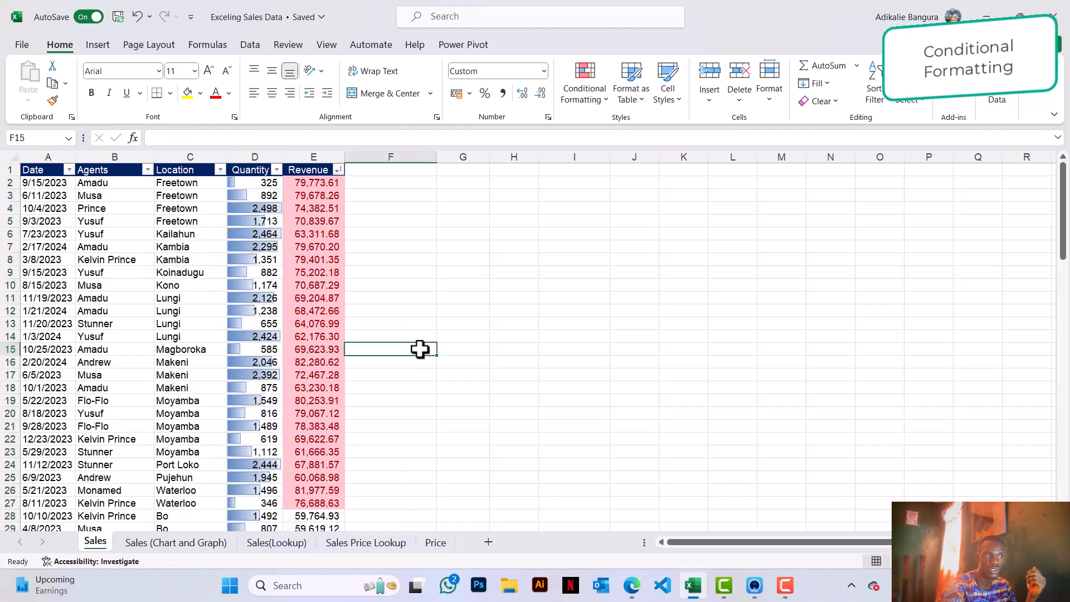
scroll(421, 349, down, 5)
scroll(420, 349, down, 20)
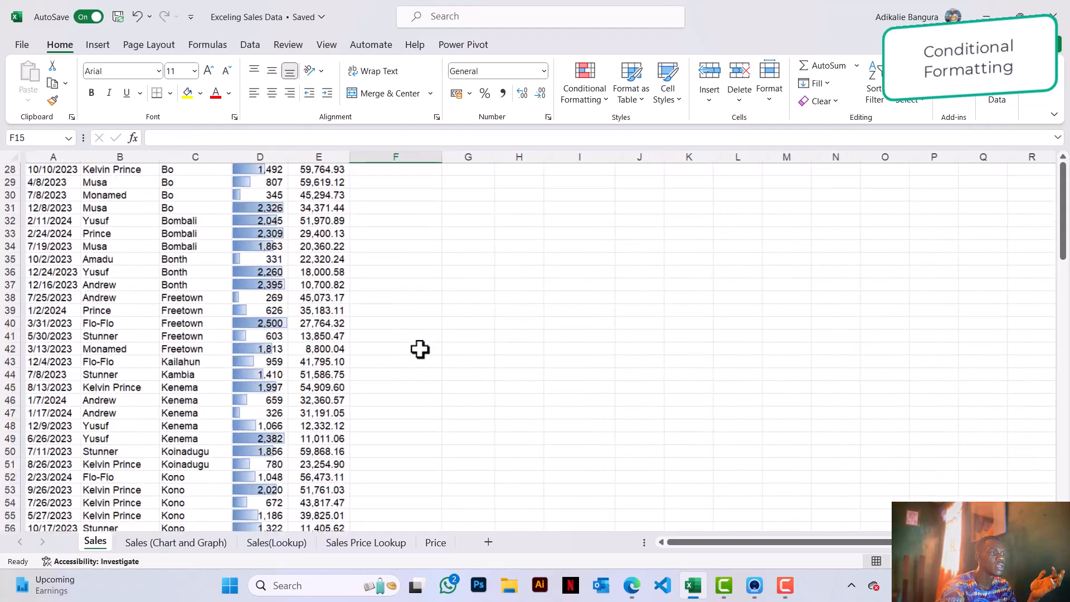
scroll(420, 350, up, 20)
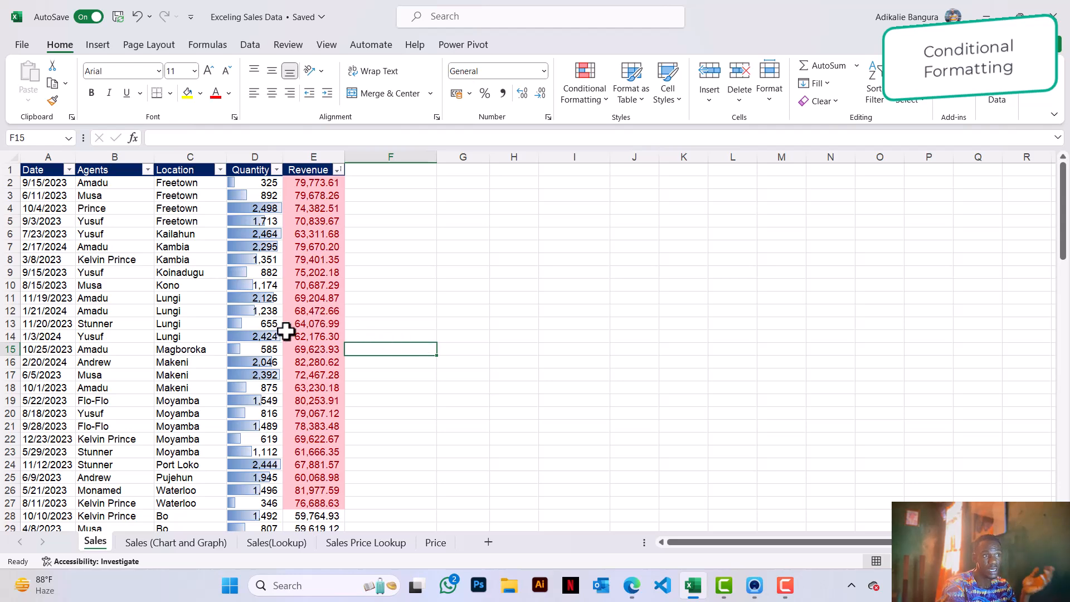
- Examine the new conditional formatting rule type that uses a formula to determine which cells to format, without creating a rule
click(600, 94)
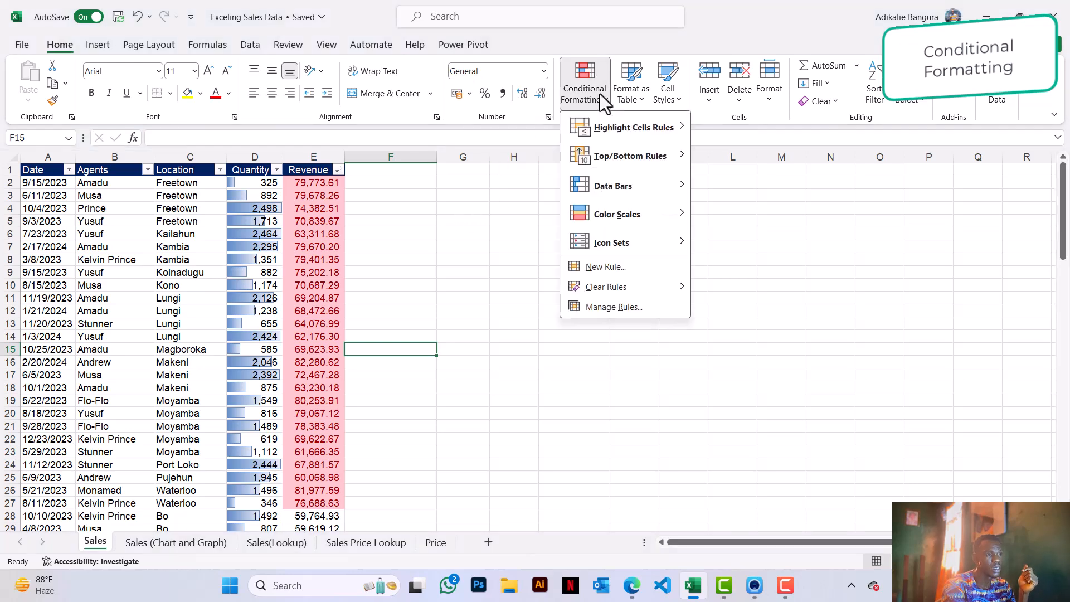
click(599, 268)
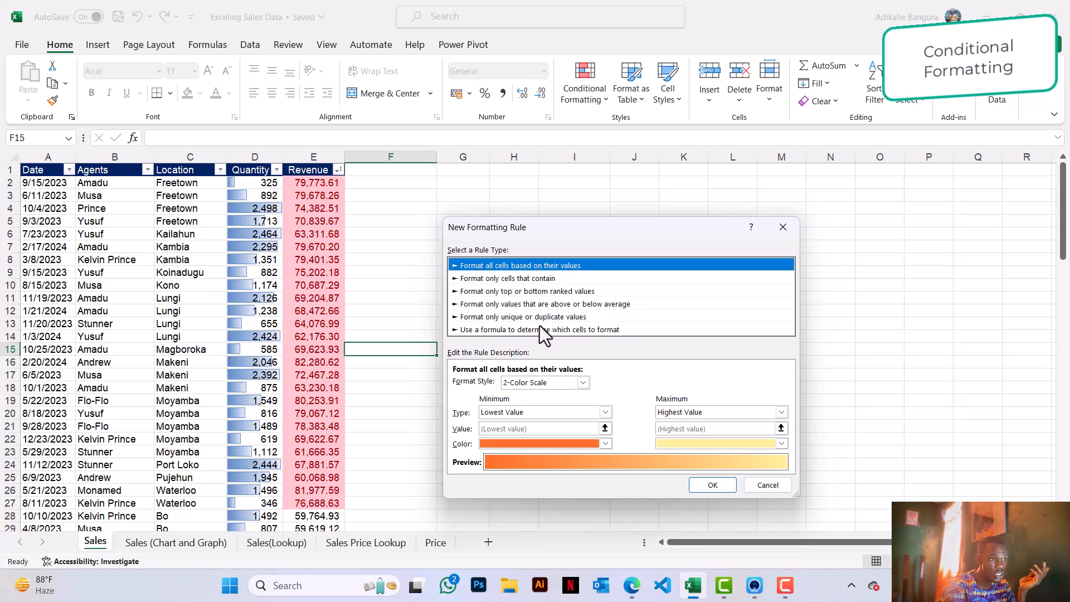
click(509, 330)
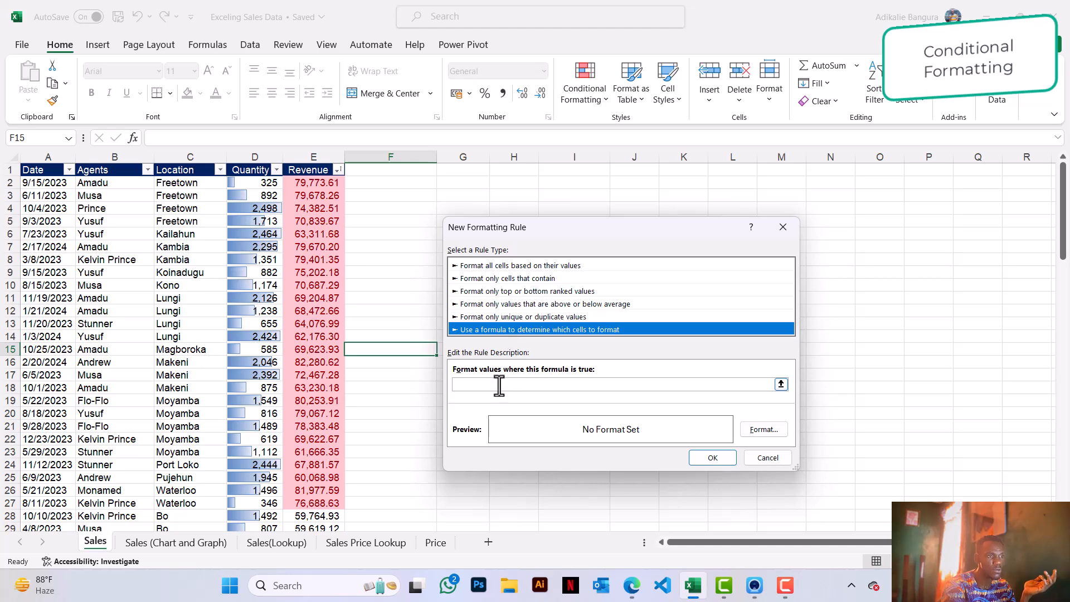
click(499, 384)
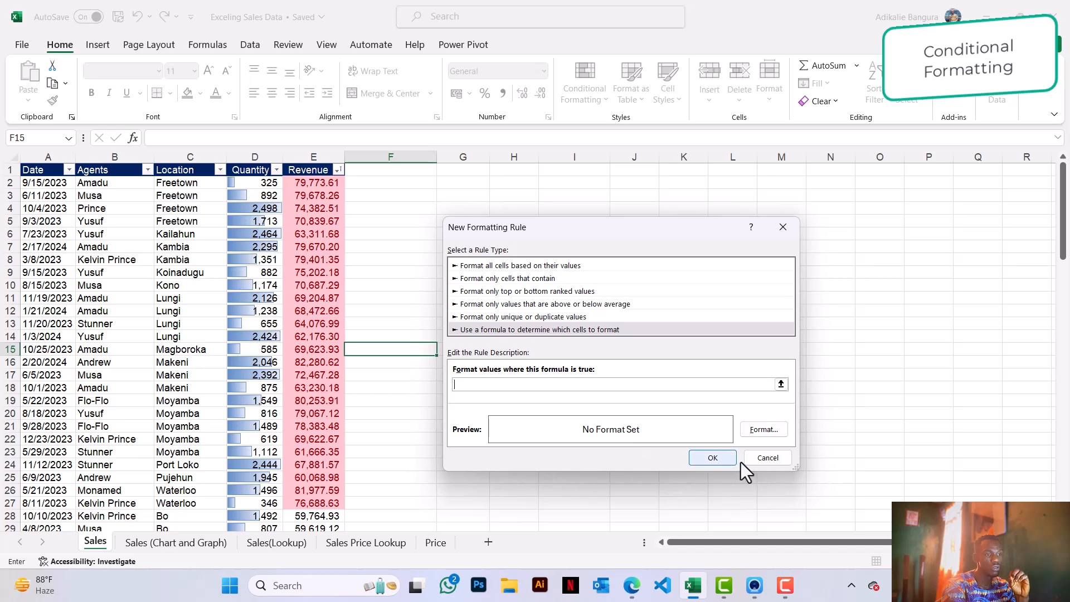
click(765, 459)
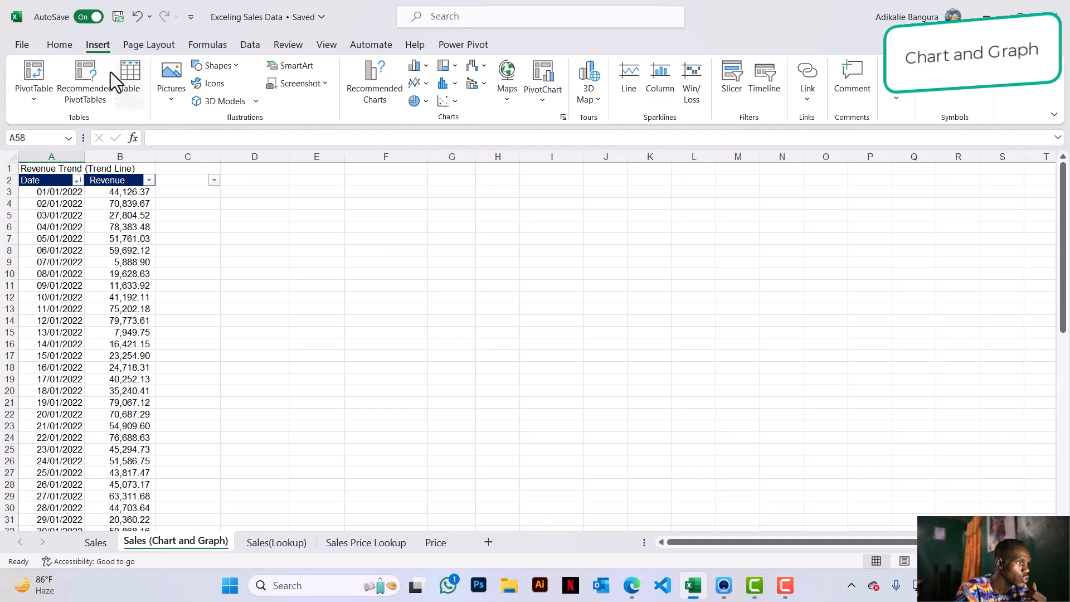
- Examine the chart types available for insertion, including column and bar, line and area, hierarchy, waterfall and stock, and scatter and bubble charts
click(62, 47)
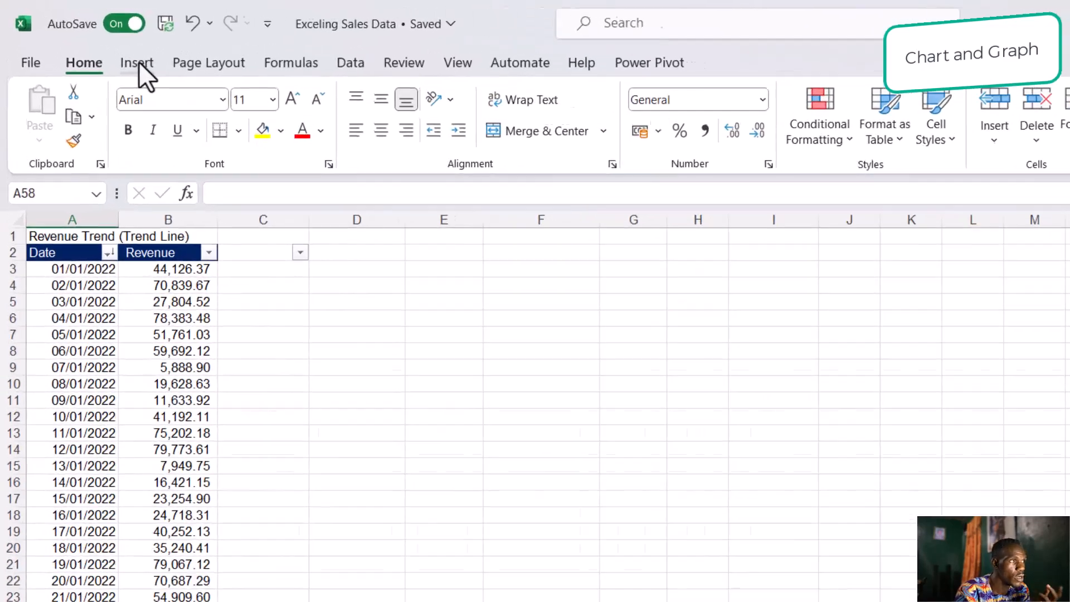
click(139, 61)
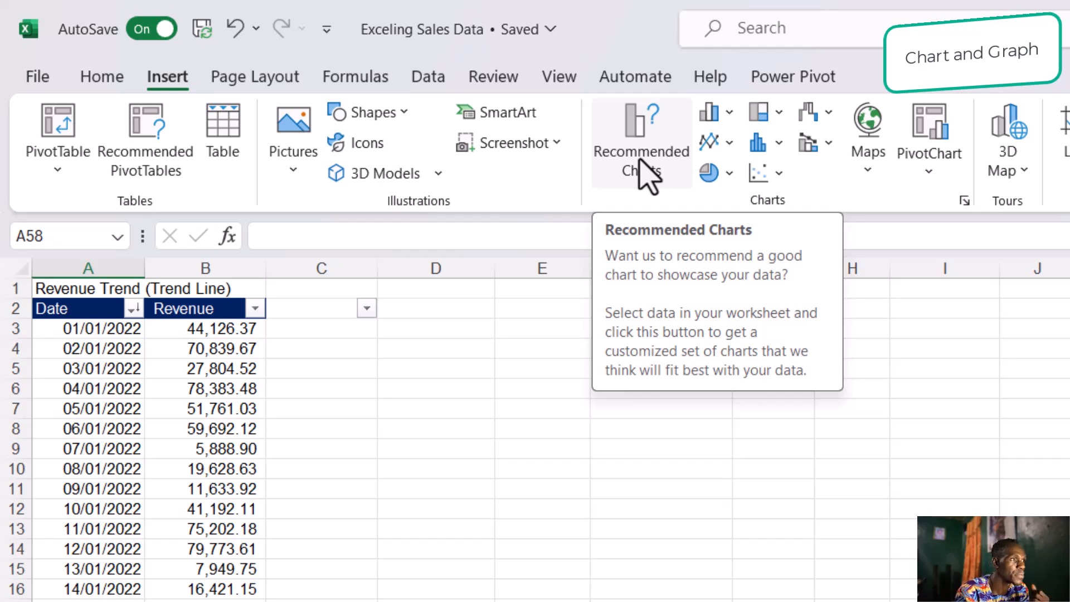
click(726, 114)
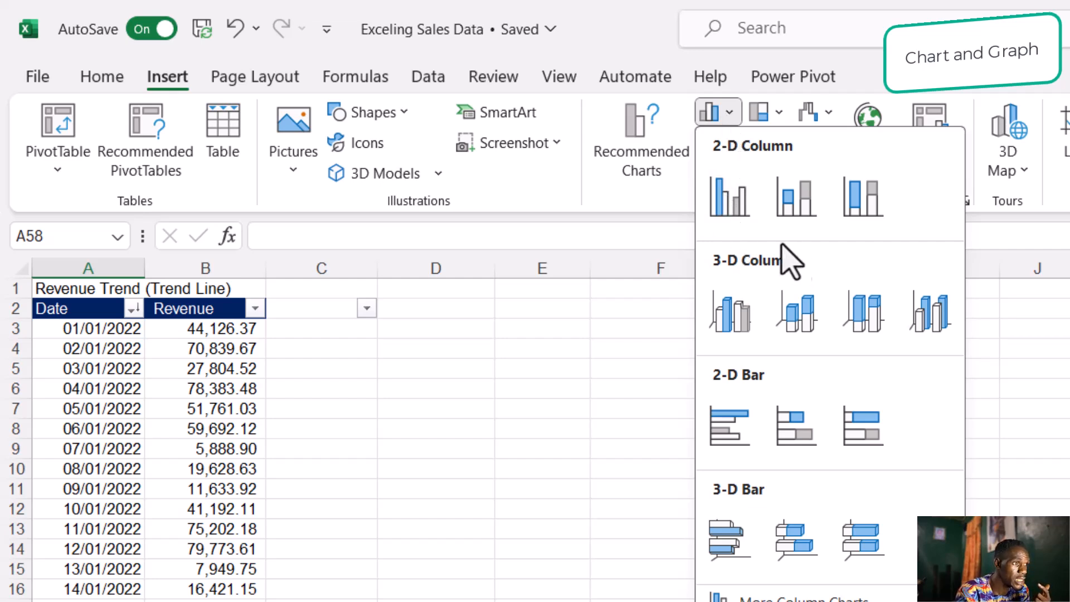
click(872, 60)
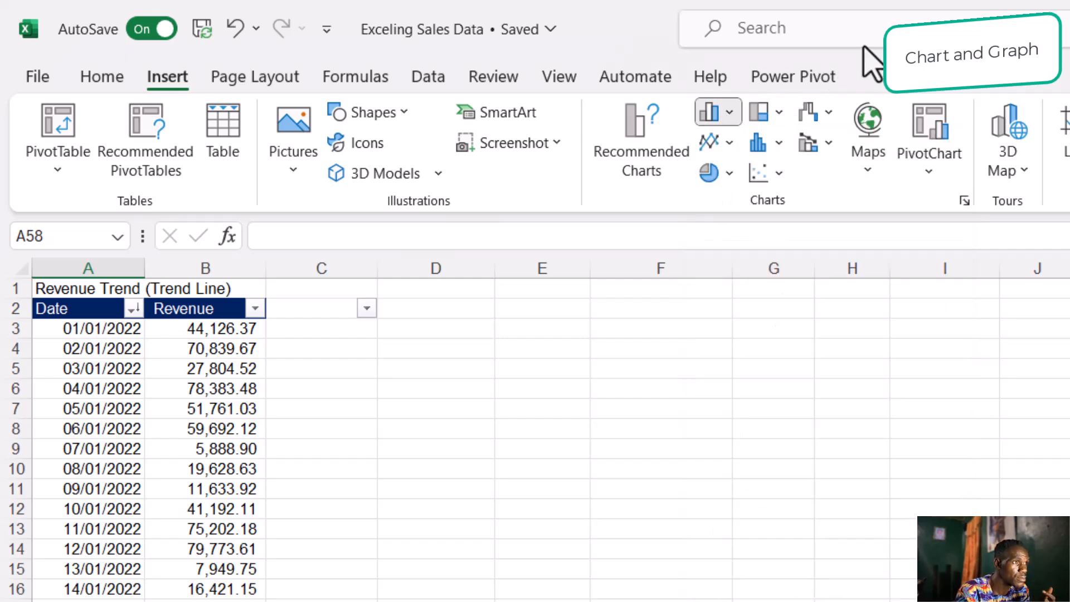
click(719, 141)
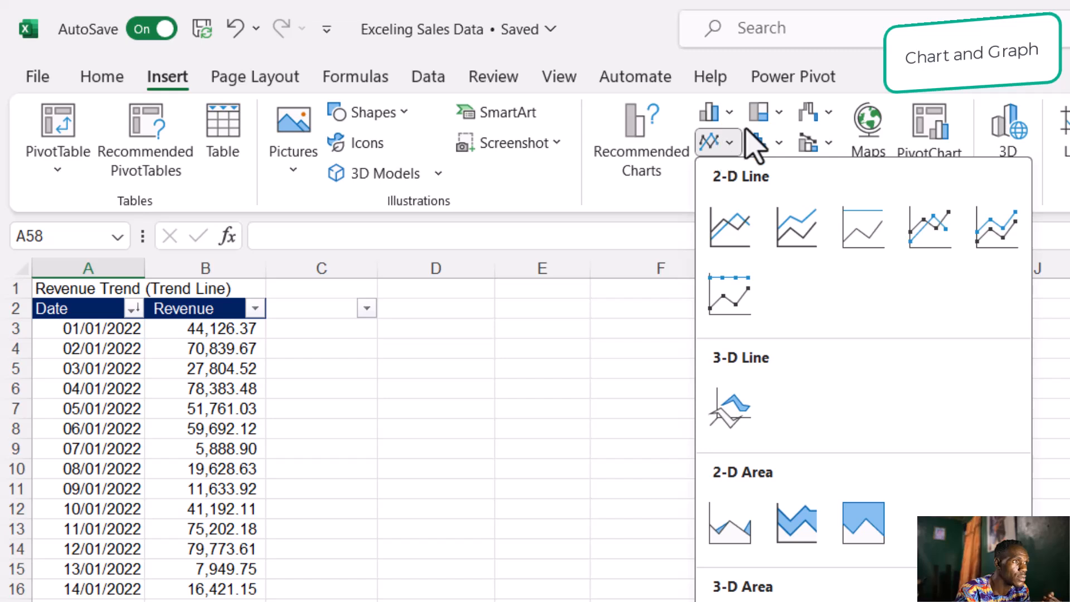
click(883, 100)
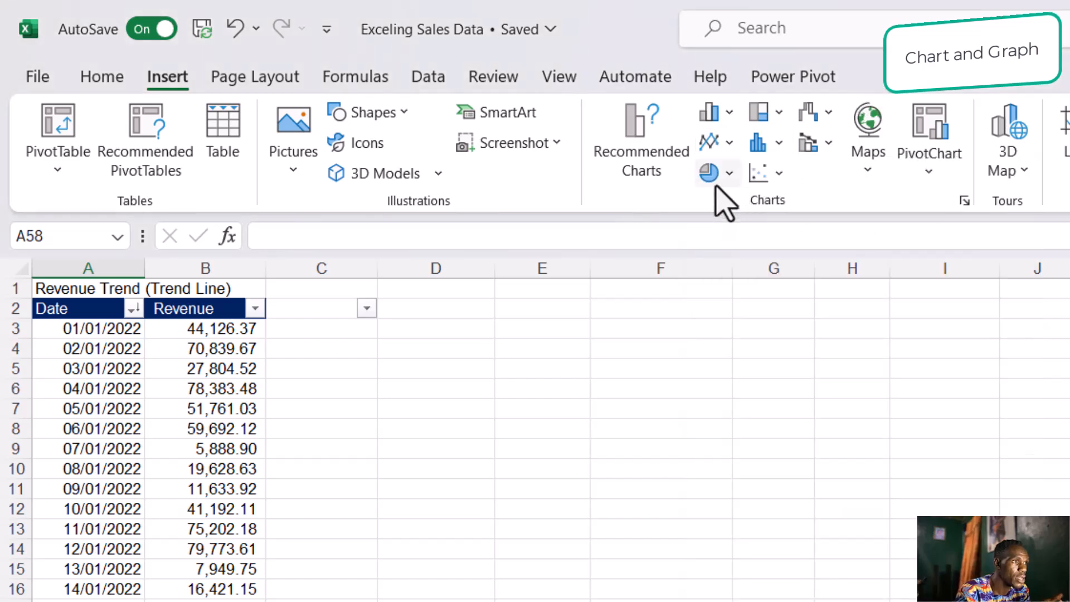
click(781, 113)
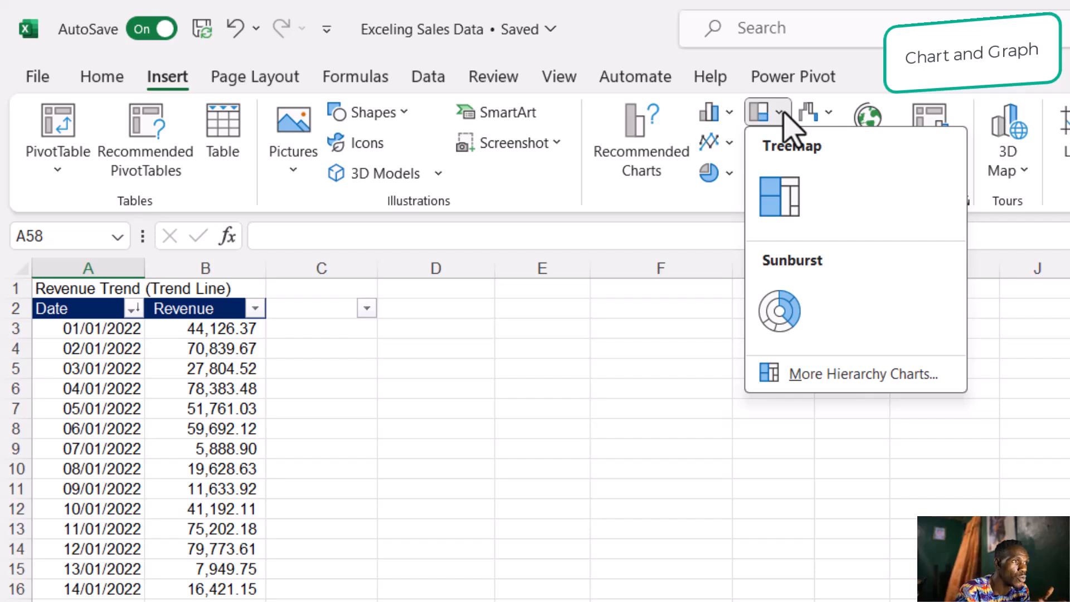
click(831, 122)
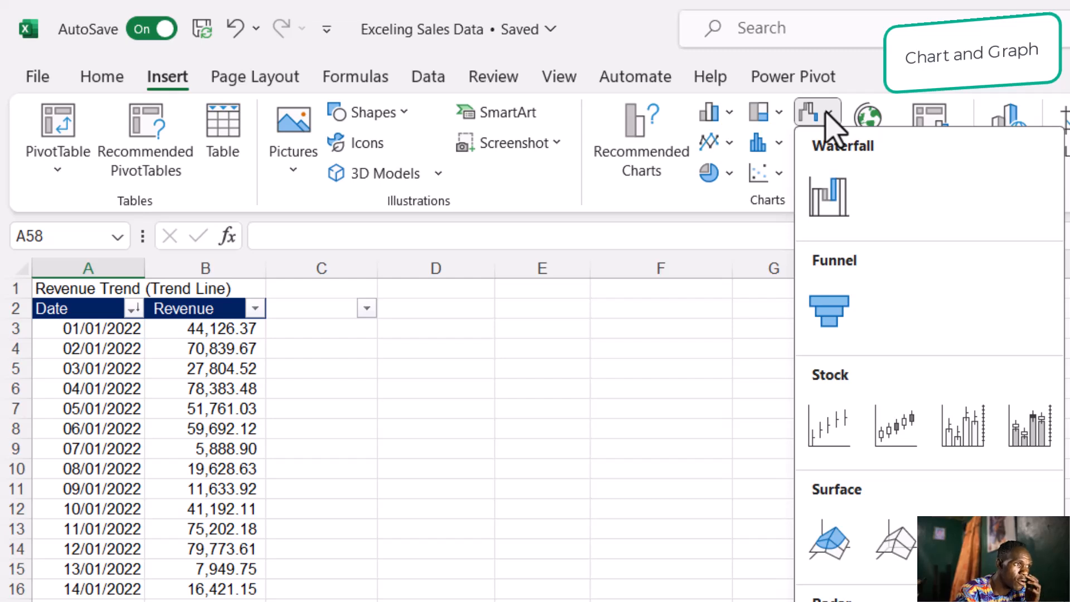
click(779, 174)
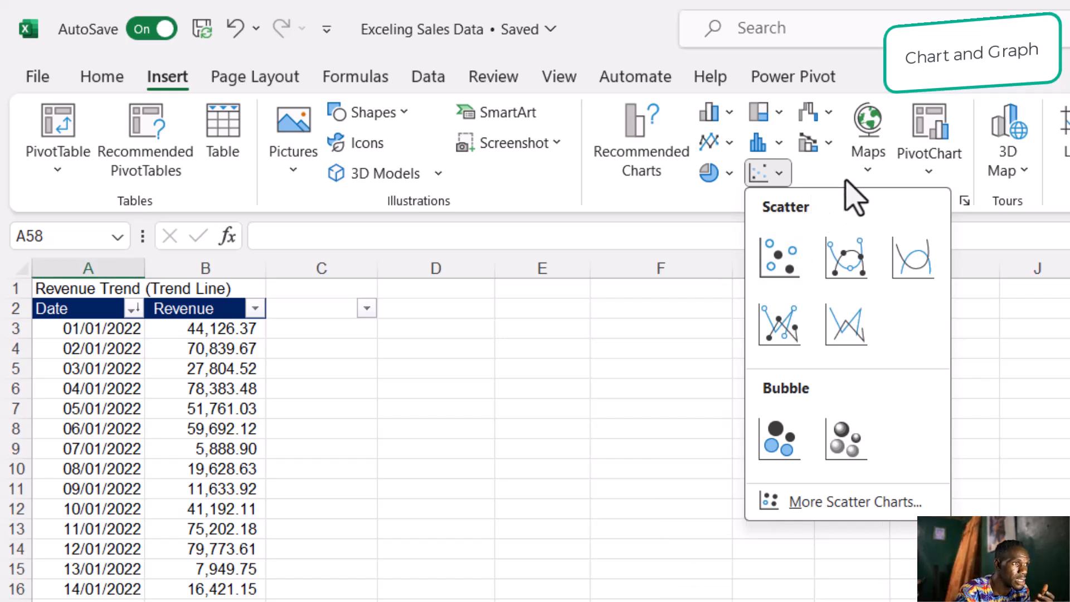
click(652, 204)
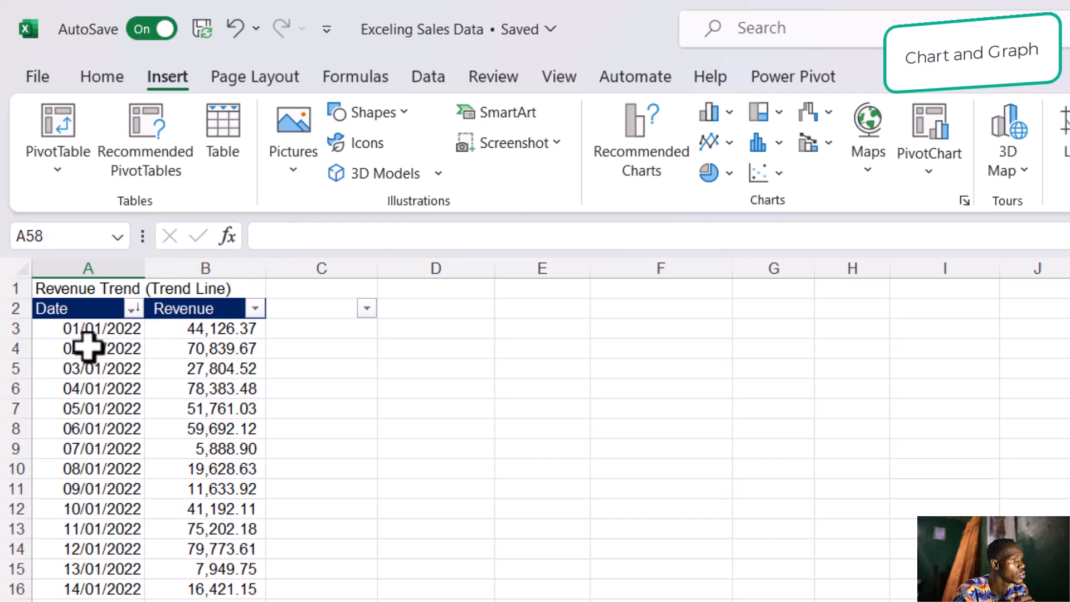
click(88, 328)
click(86, 301)
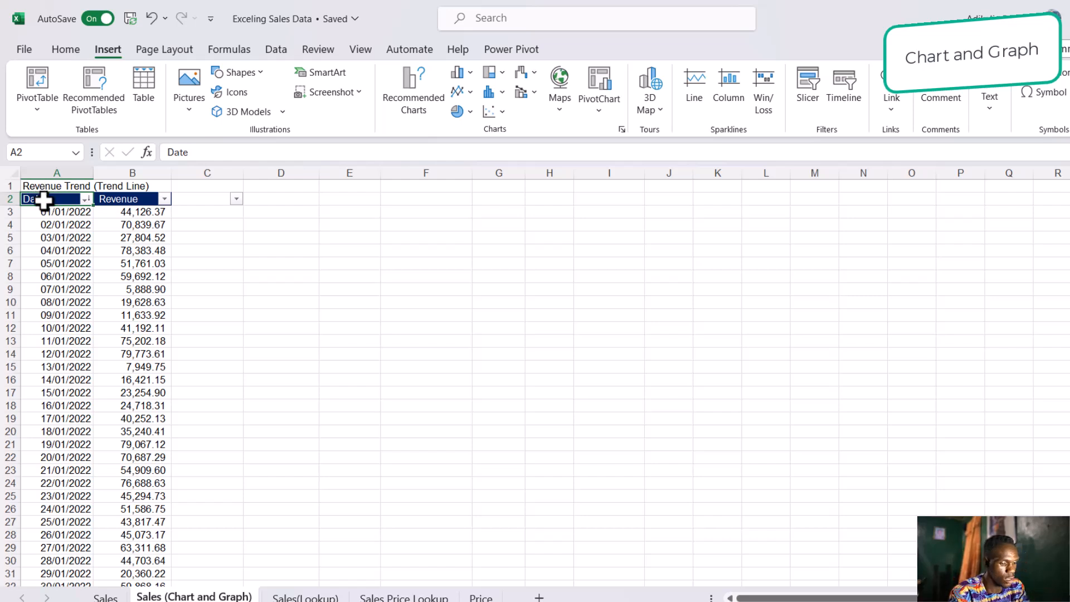
key(Right)
key(shift+Right)
key(shift+Left)
key(shift+Down)
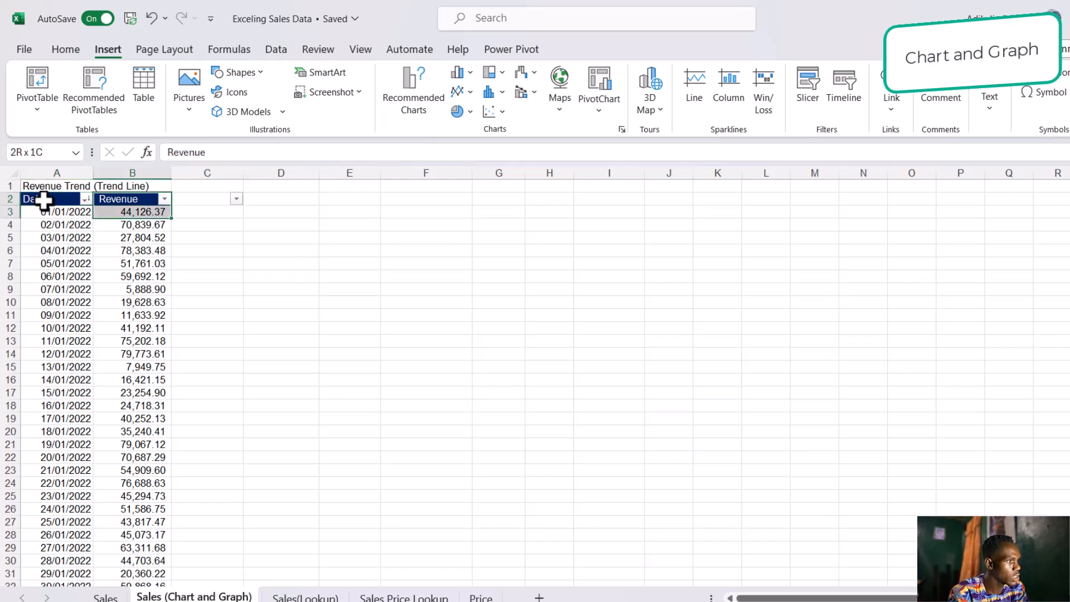
key(shift+Down)
key(shift+Down)
- Select the Date and Revenue data with headers in A2:B33 and bring up the recommended charts for it
click(44, 199)
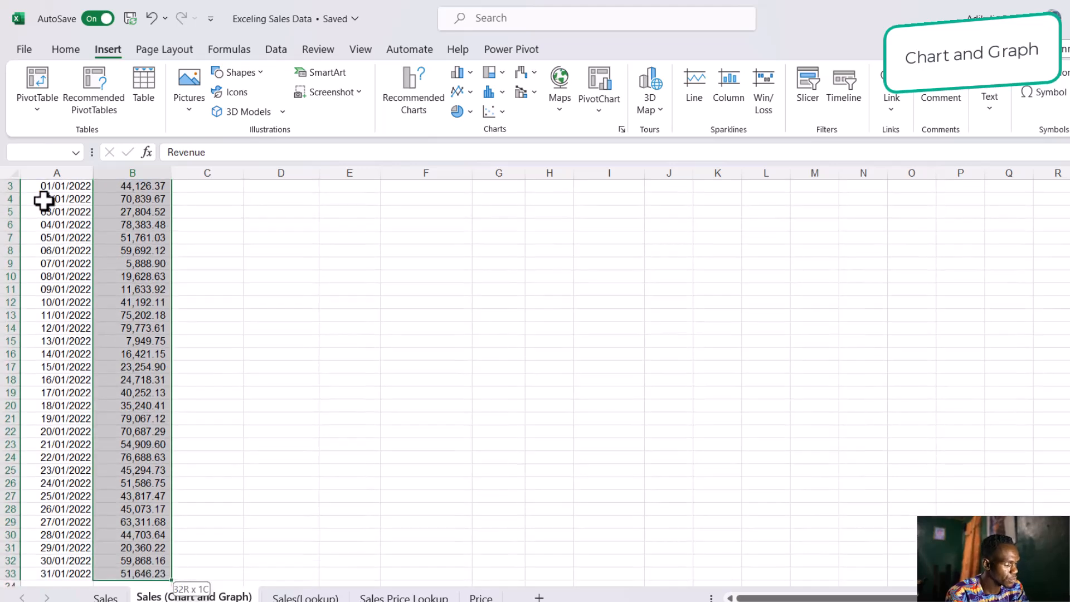
key(shift+Right)
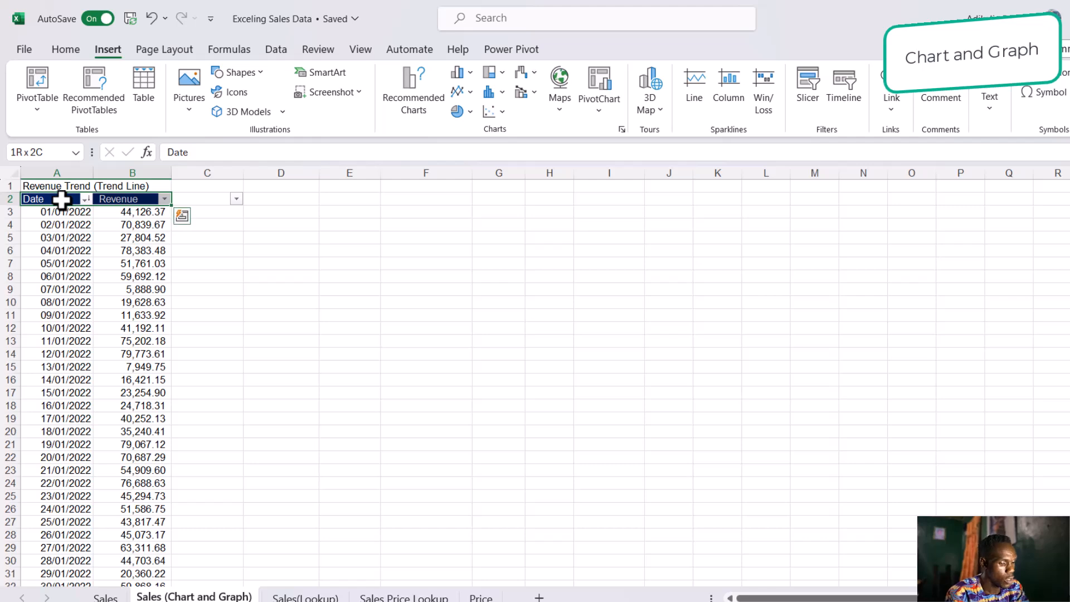
key(ctrl+shift+Down)
scroll(95, 256, up, 1)
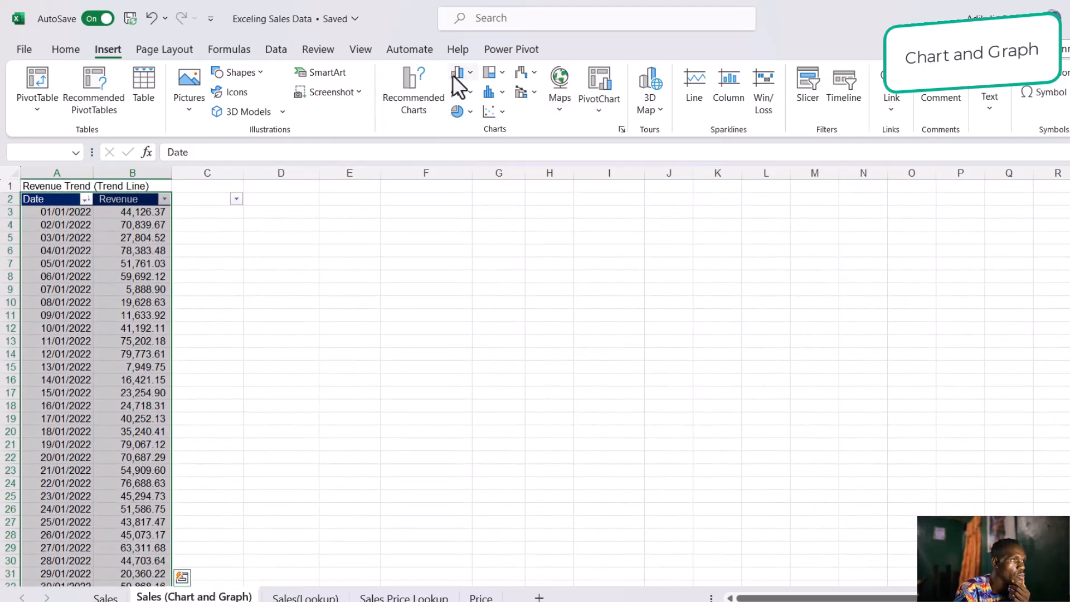
click(416, 83)
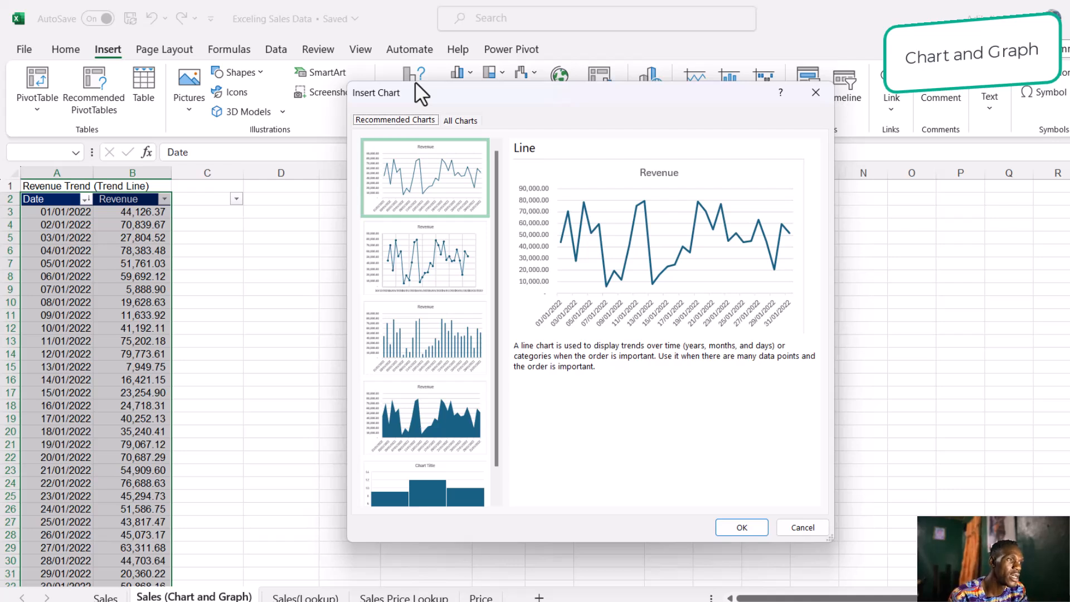
- Preview the recommended scatter, column, stacked area and histogram charts for the revenue data
click(416, 273)
click(419, 355)
click(420, 410)
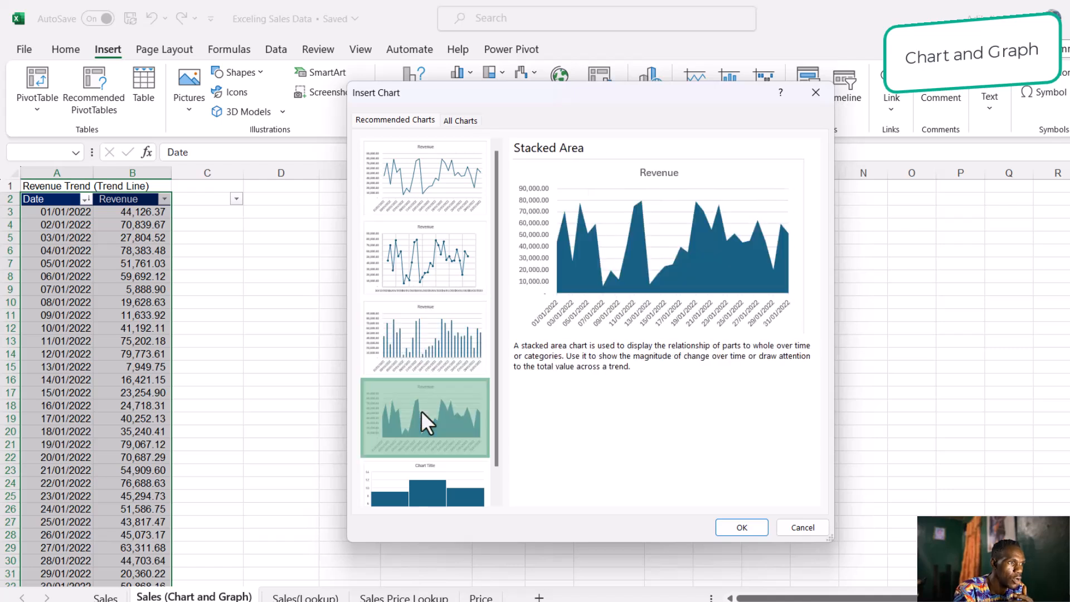
click(423, 479)
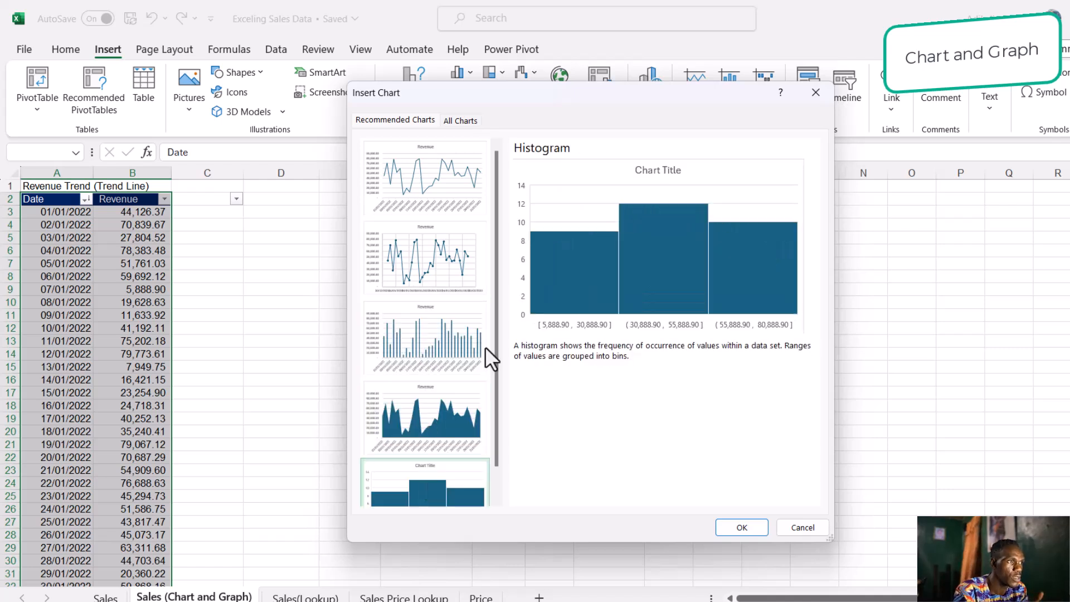
- Compare the line chart variants among all chart types and insert the plain Line chart of revenue by date
click(456, 121)
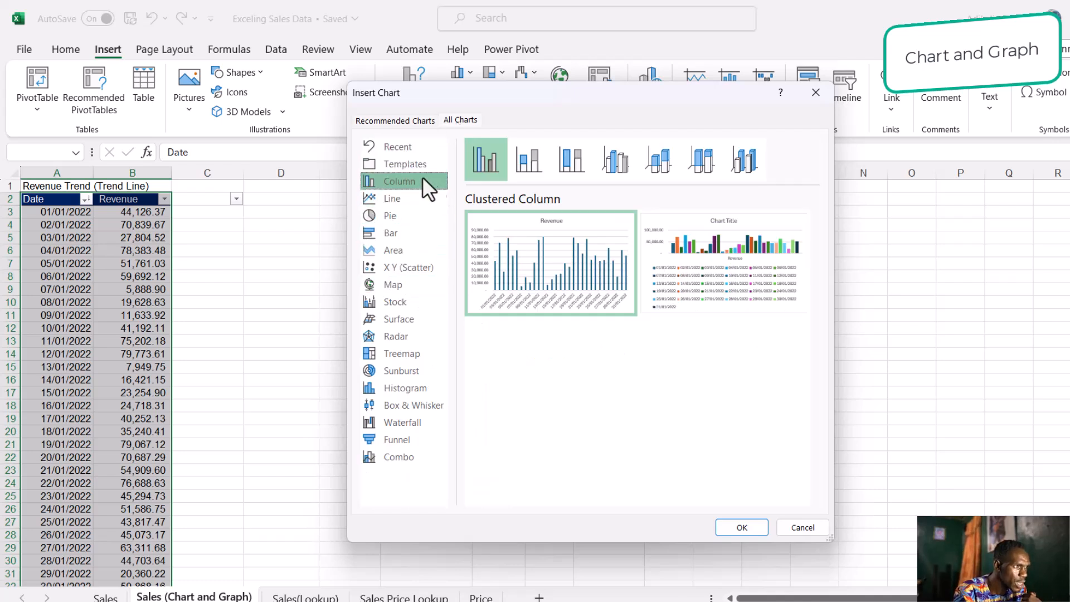
click(393, 198)
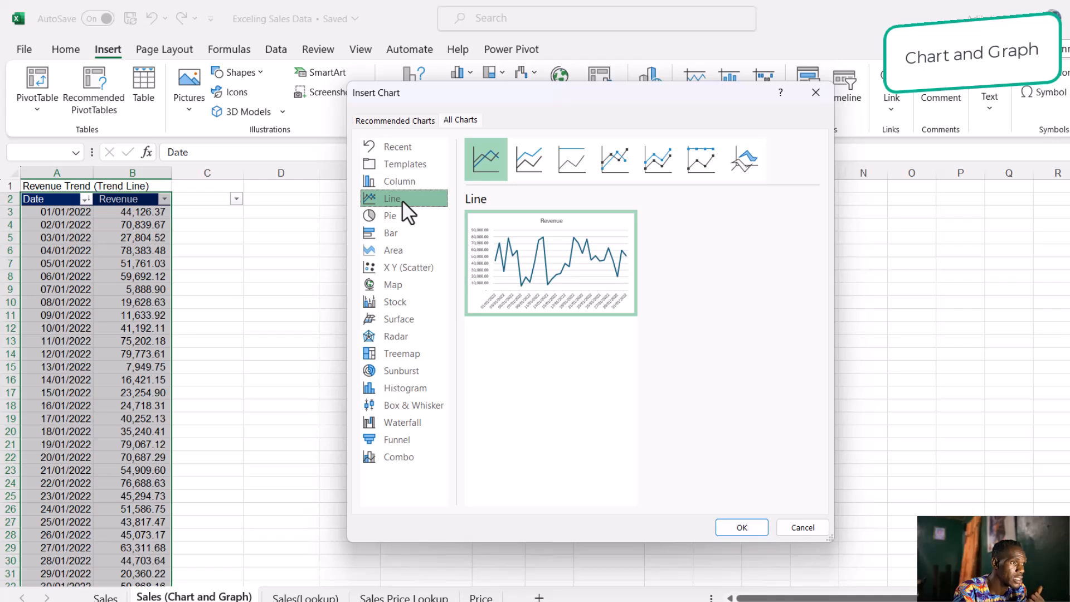
click(529, 163)
click(556, 160)
click(629, 159)
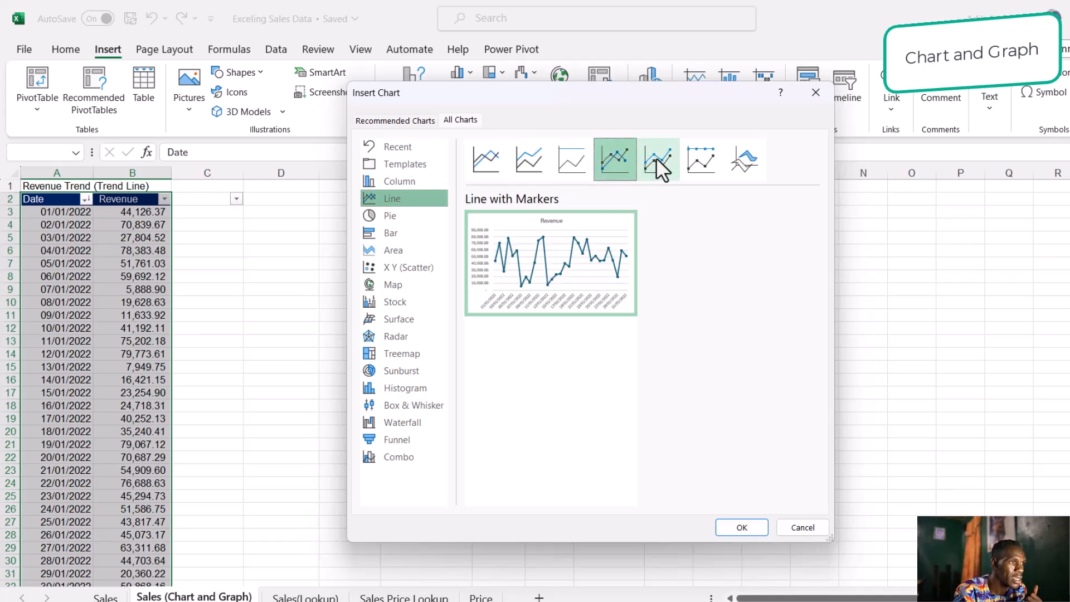
click(657, 160)
click(706, 160)
click(486, 171)
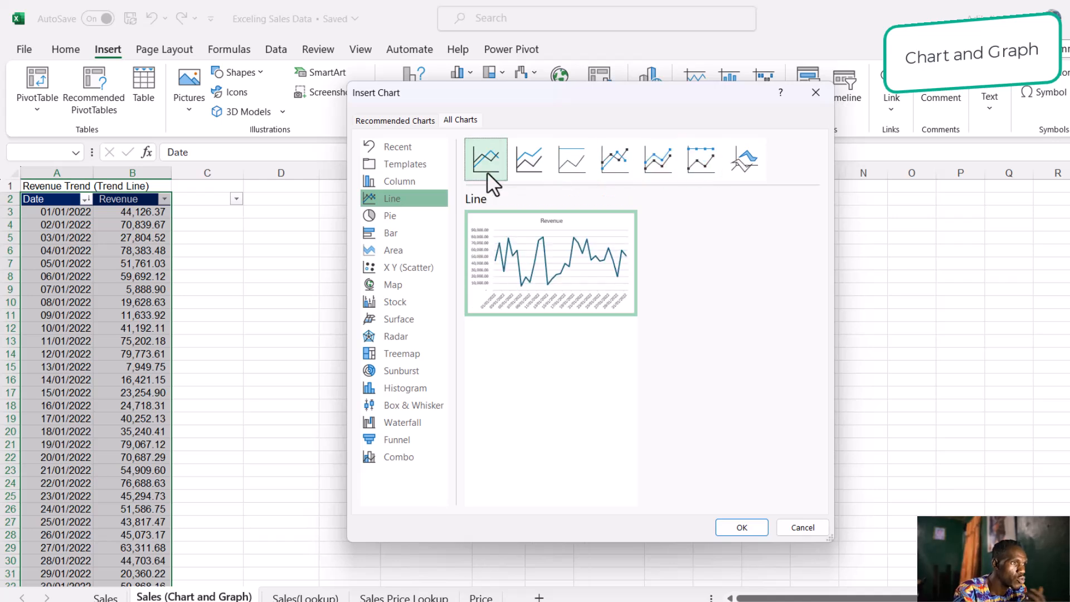
click(741, 527)
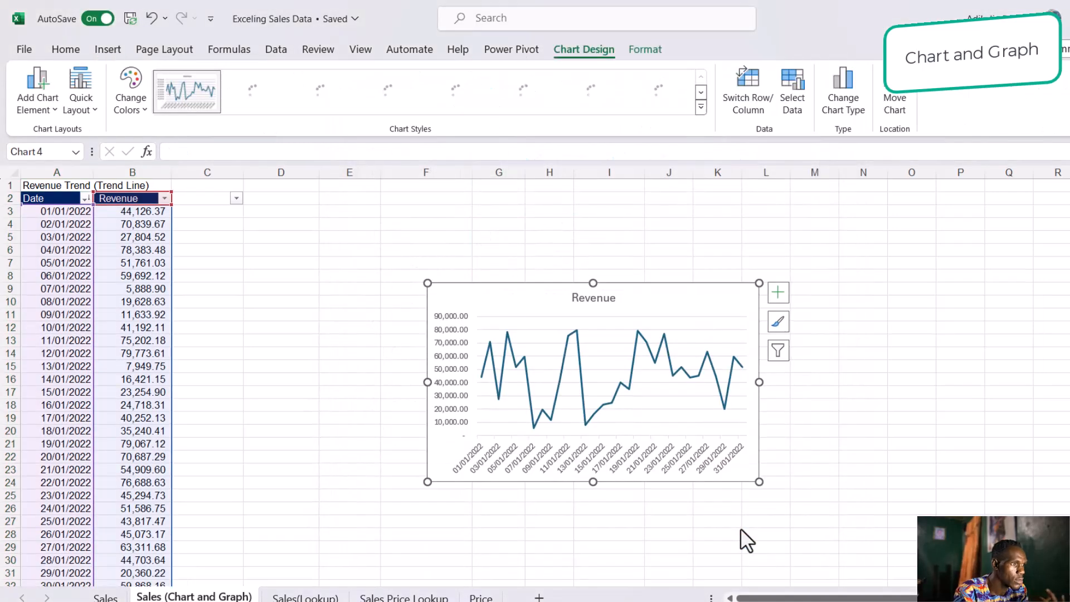
- Move the line chart closer to the data, starting at column D, and examine its title, value axis and date axis
drag(717, 302, 534, 248)
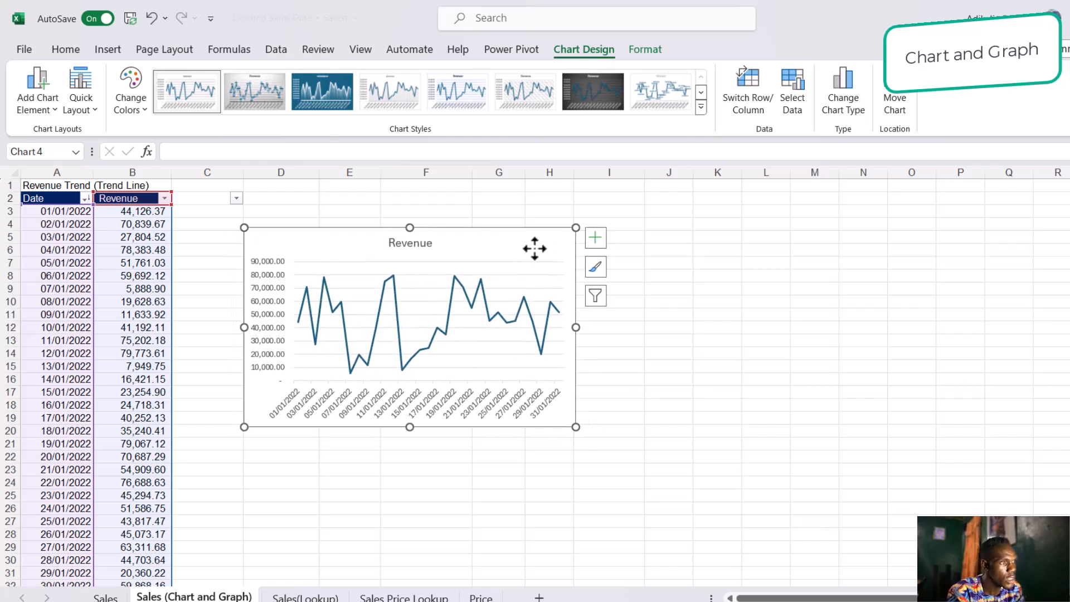
click(414, 240)
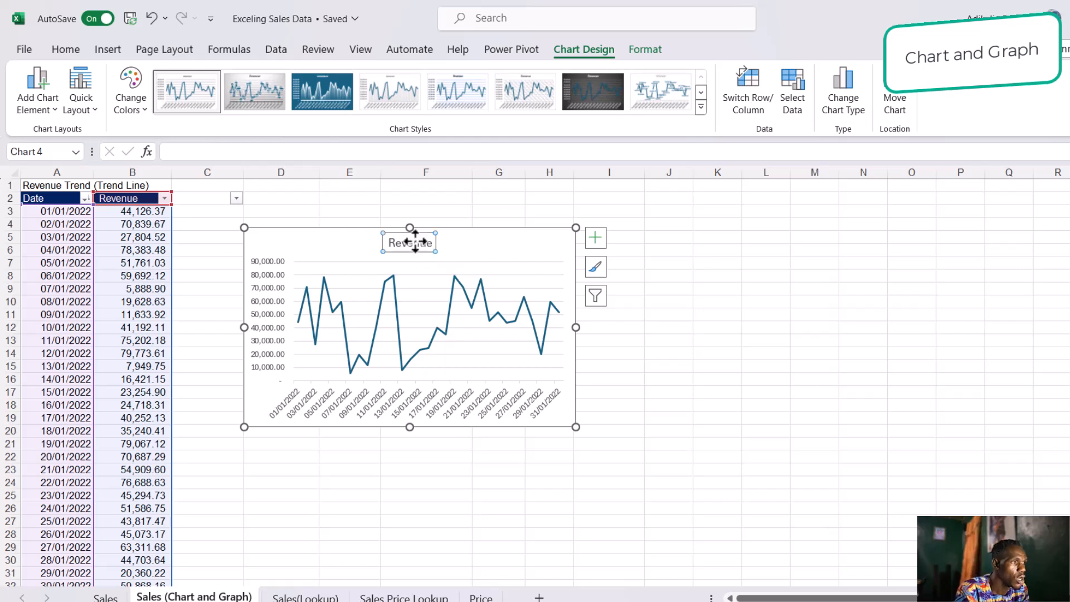
click(504, 248)
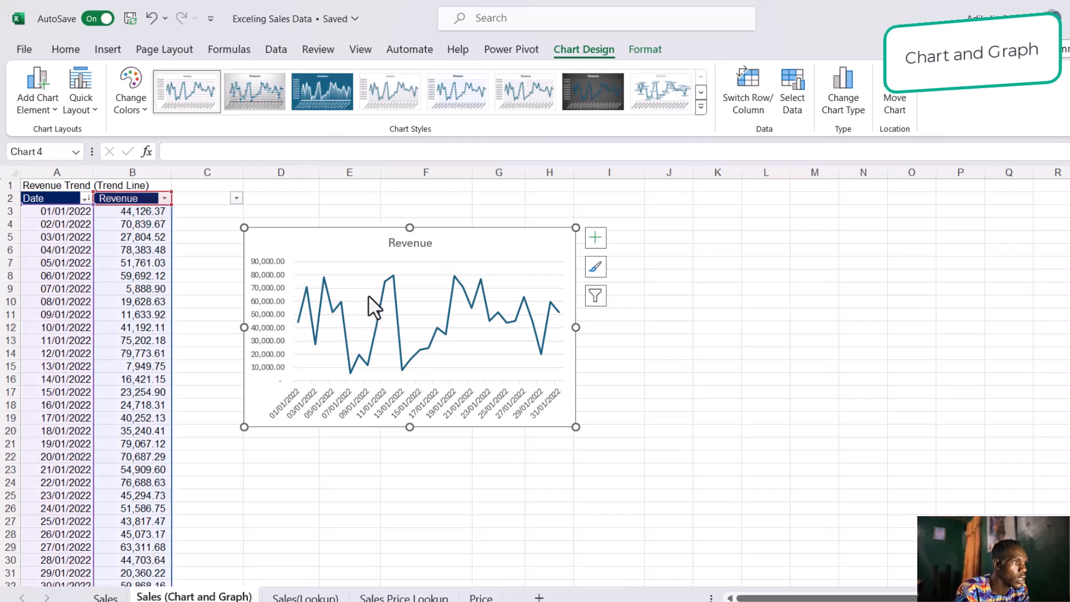
click(264, 317)
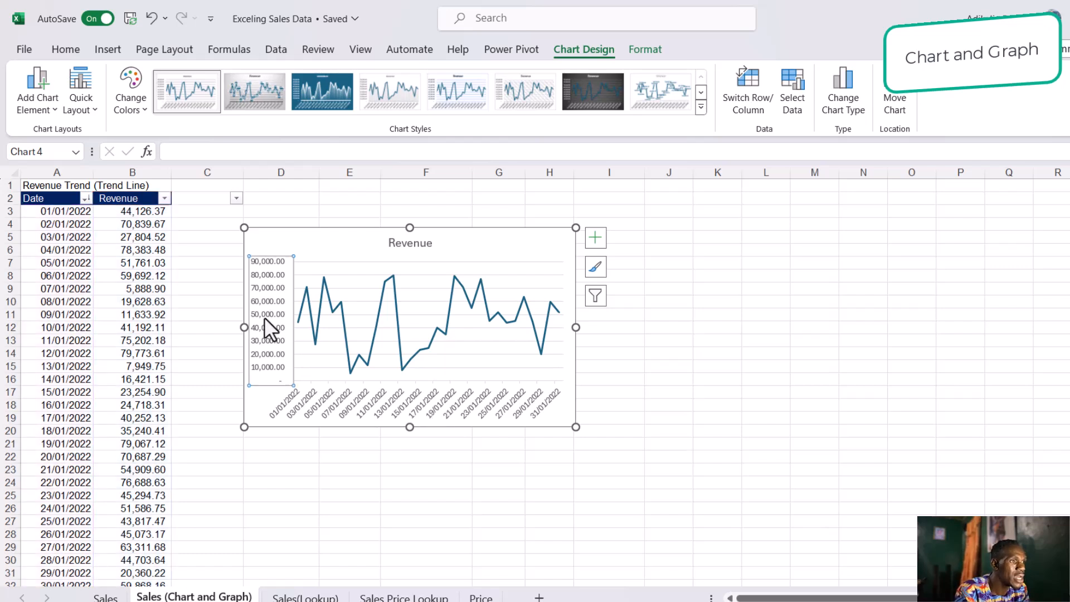
click(369, 398)
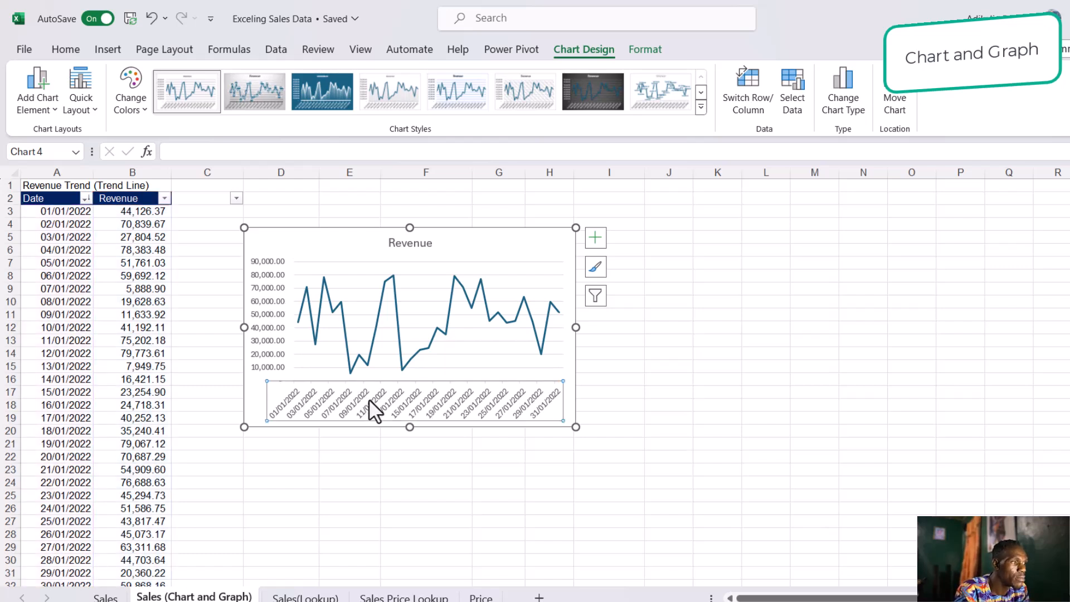
- Add axis titles to the chart and set the vertical axis title to Revenue
click(595, 237)
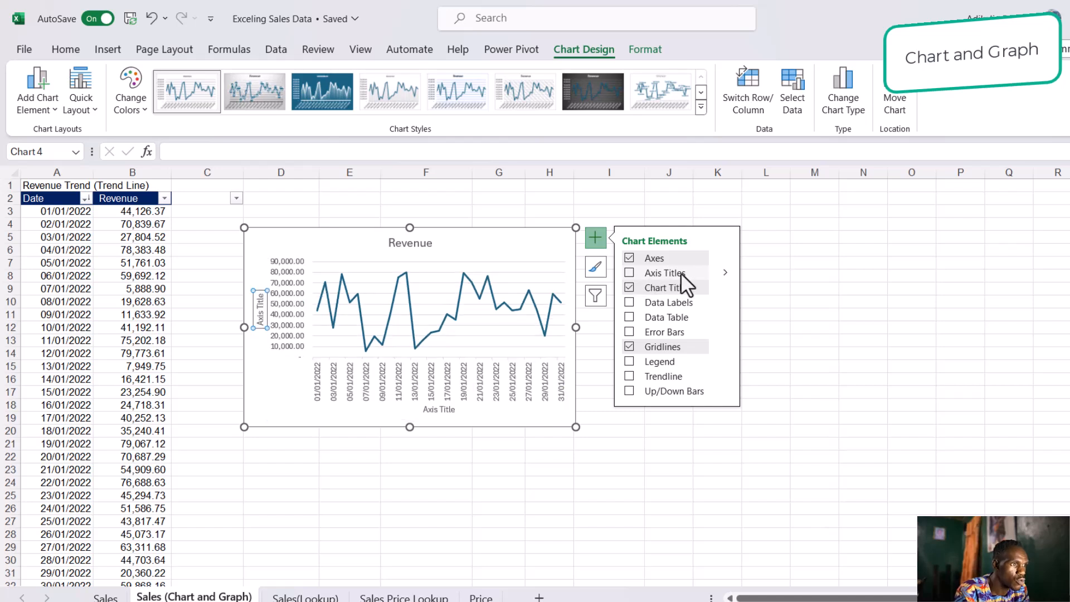
click(630, 273)
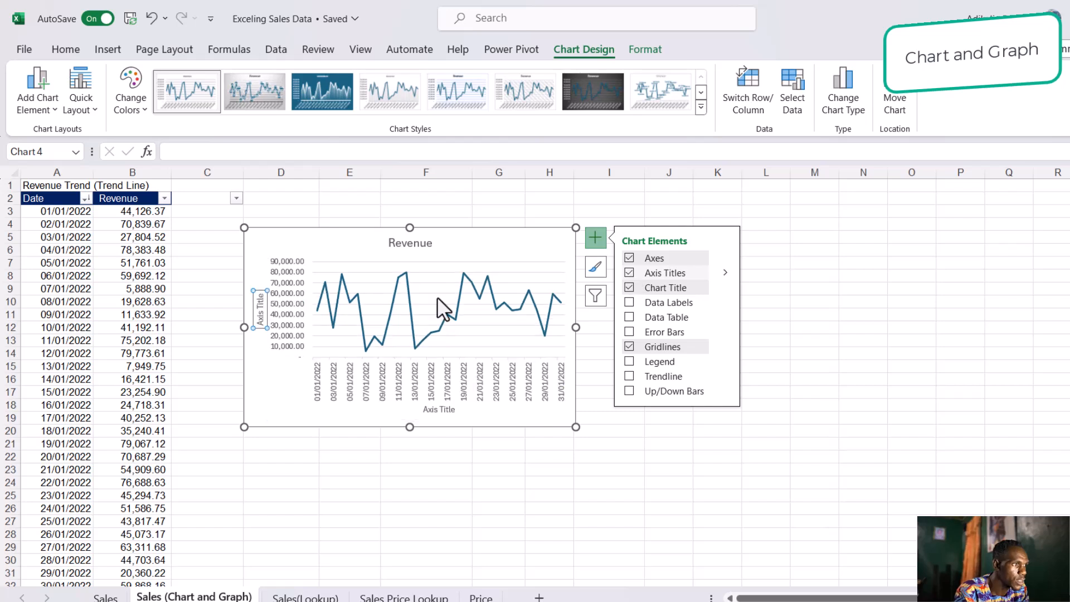
click(257, 307)
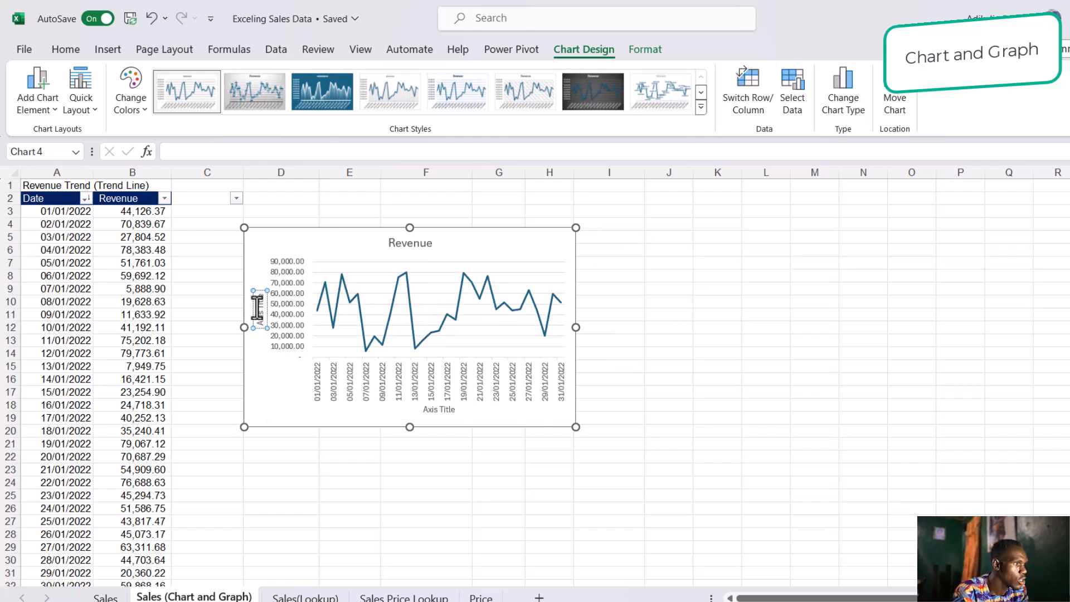
triple_click(256, 307)
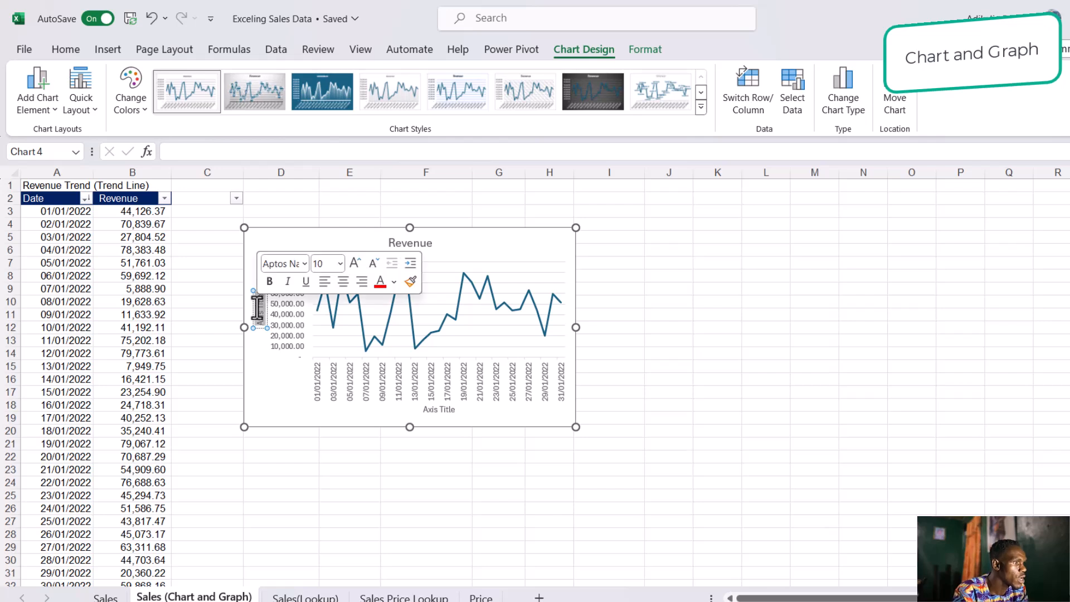
text(Reve)
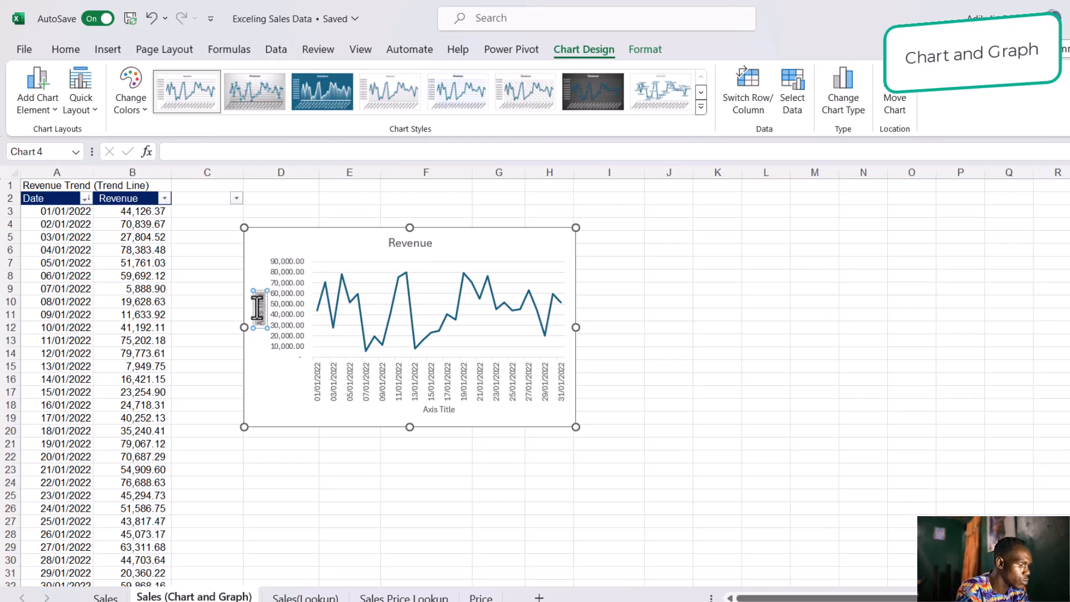
text(nue)
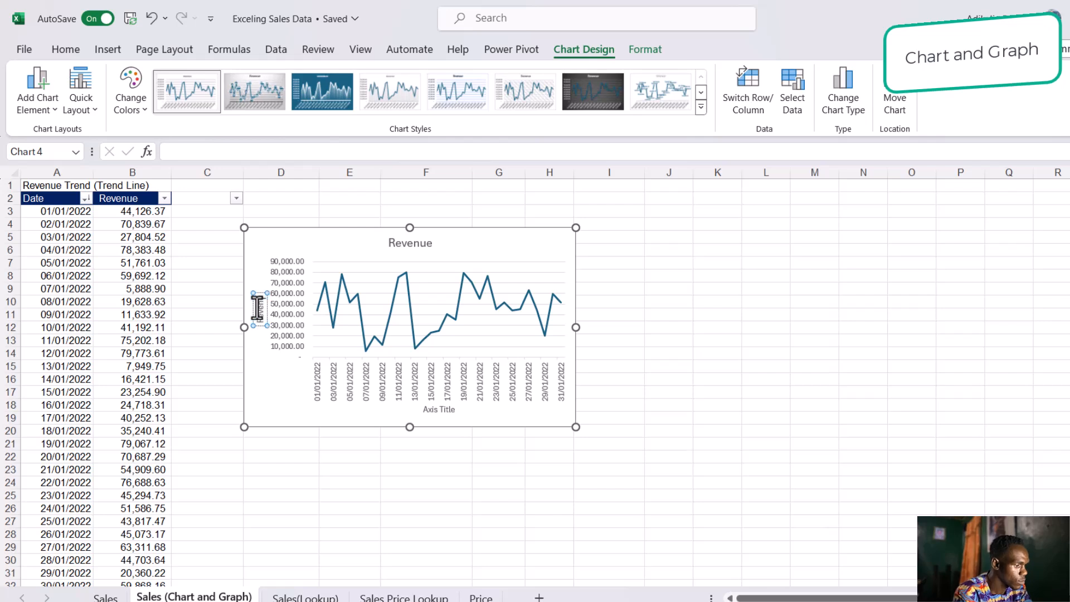
- Set the chart's horizontal axis title to Date
click(437, 414)
click(440, 412)
triple_click(443, 415)
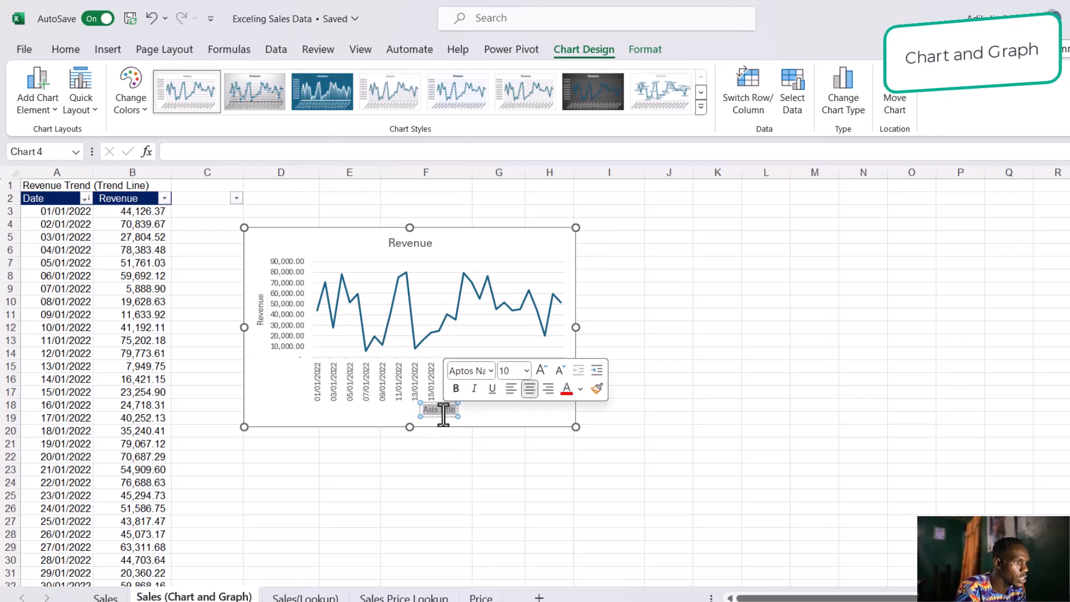
text(Date)
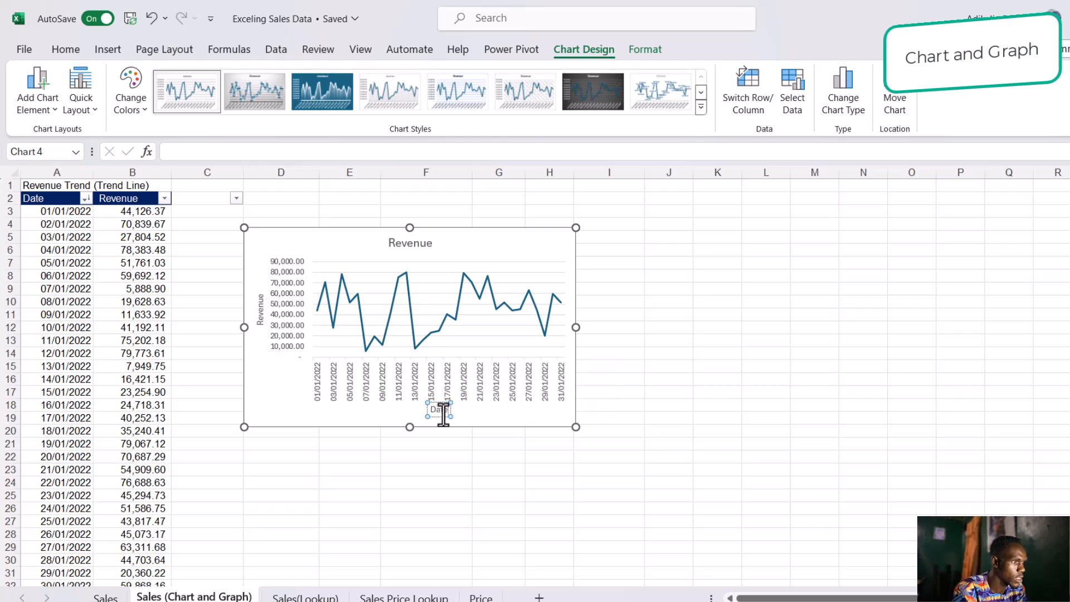
click(510, 413)
click(666, 381)
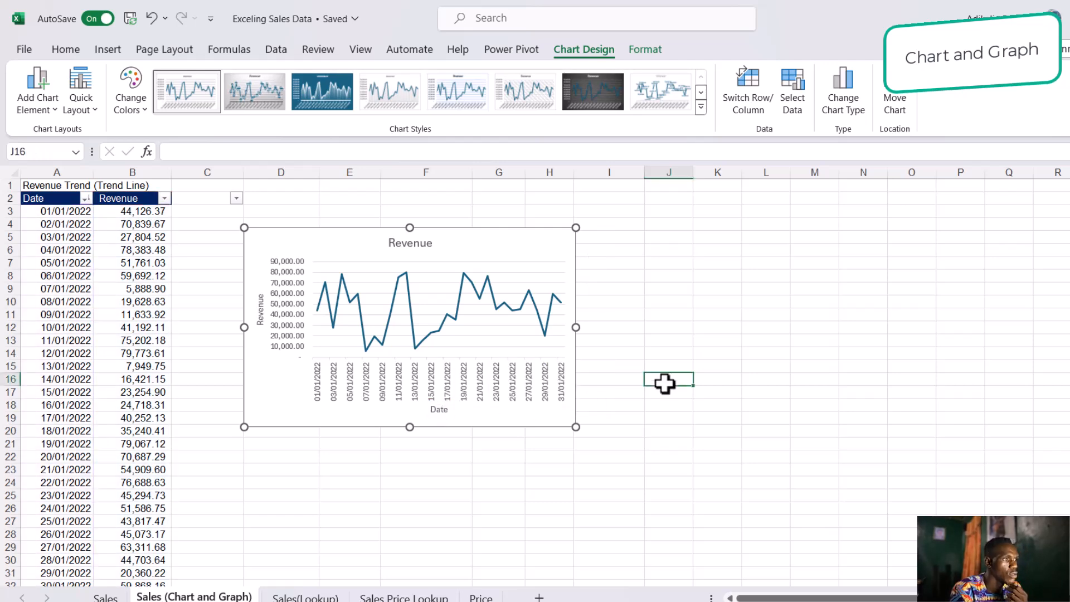
- Delete the Date and Revenue axis titles from the chart
click(442, 411)
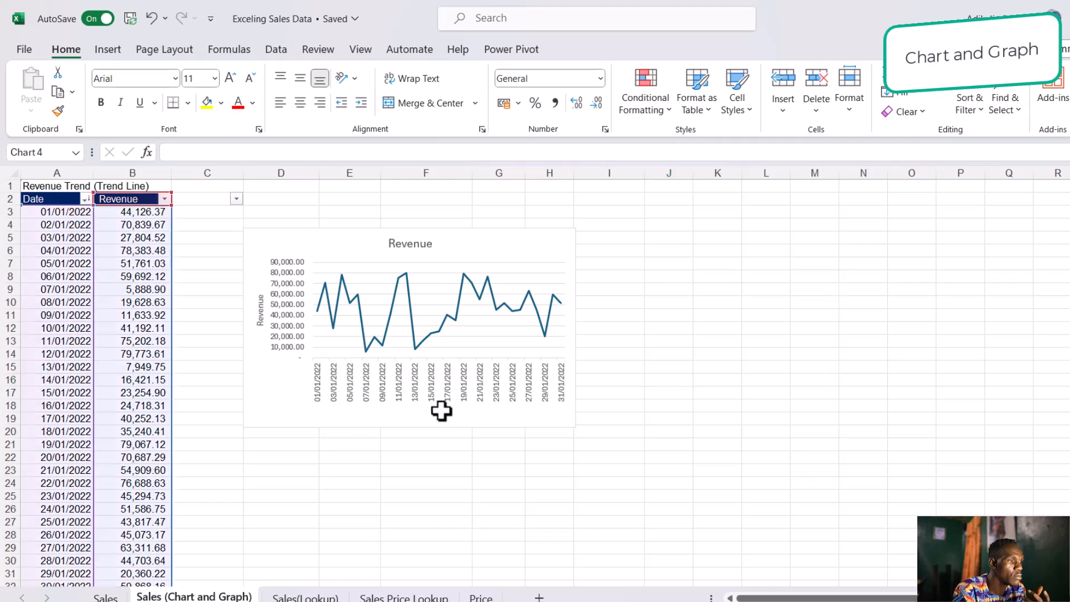
key(Delete)
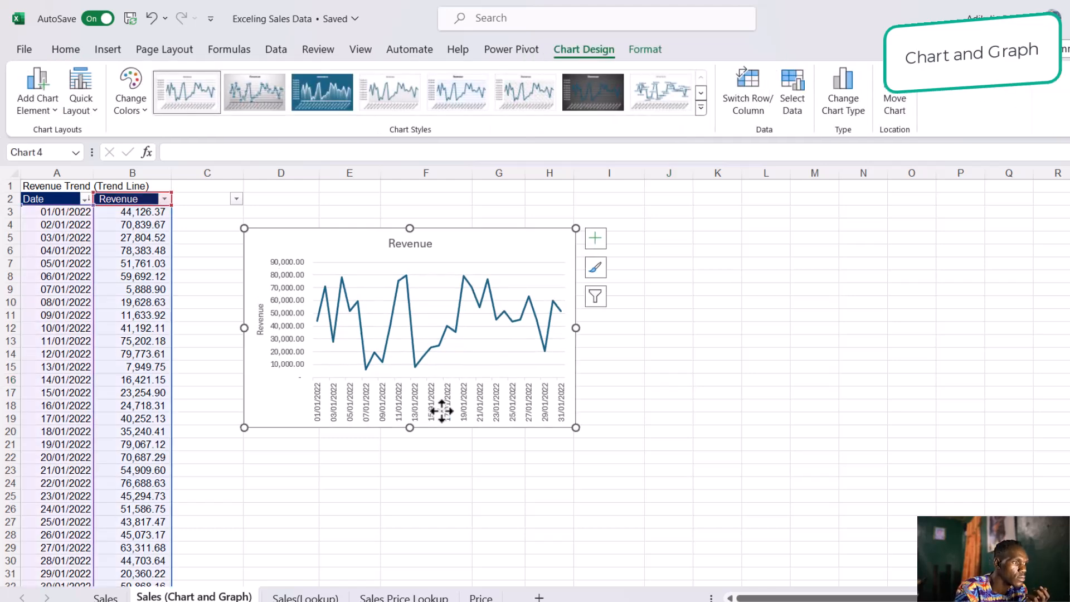
click(259, 317)
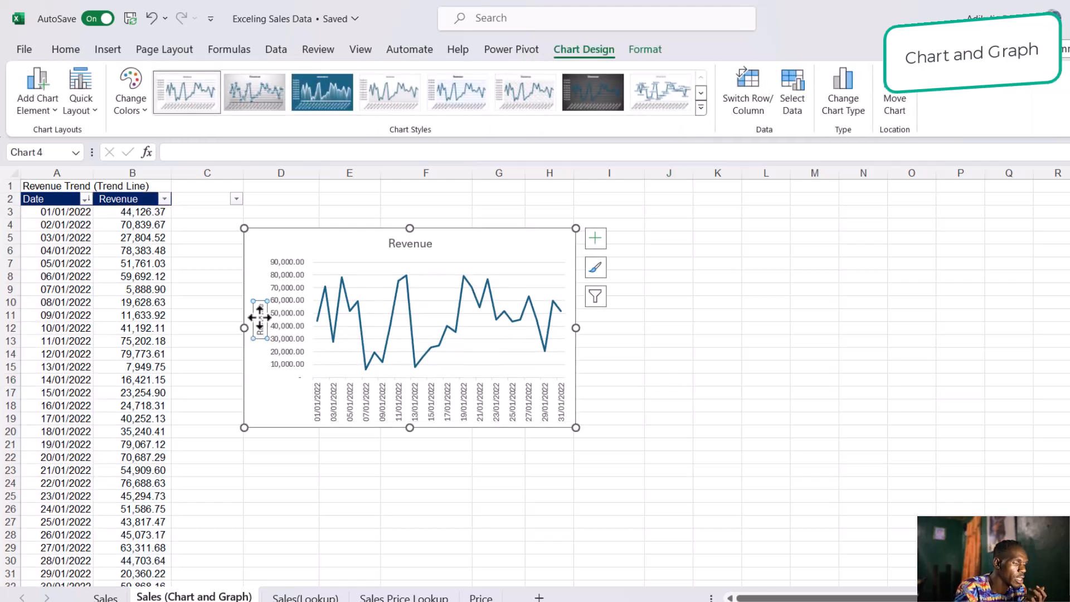
key(Delete)
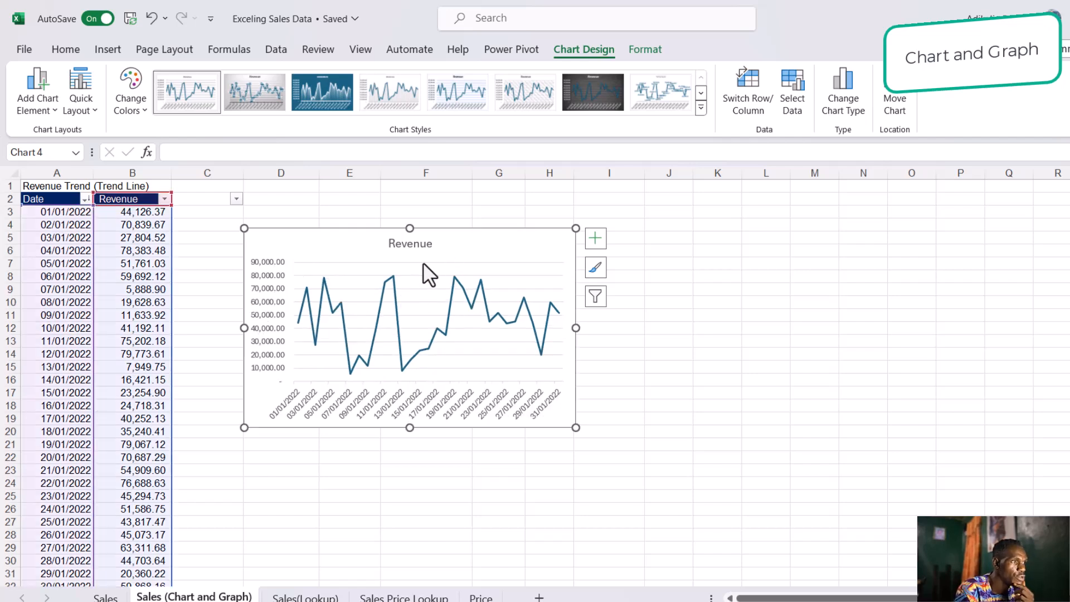
- Delete the horizontal gridlines from the revenue line chart
click(428, 276)
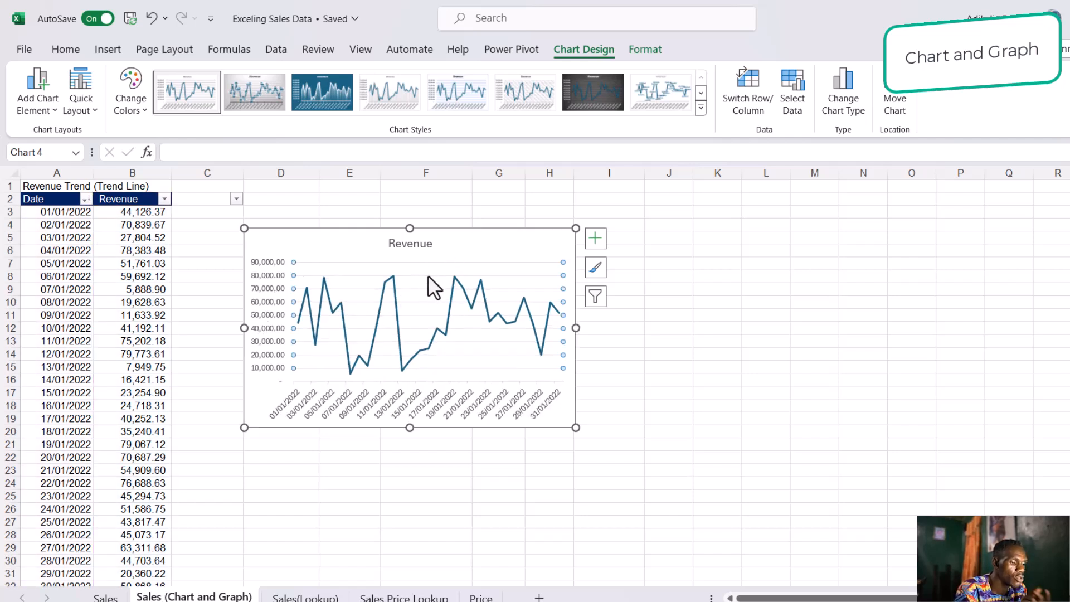
key(Delete)
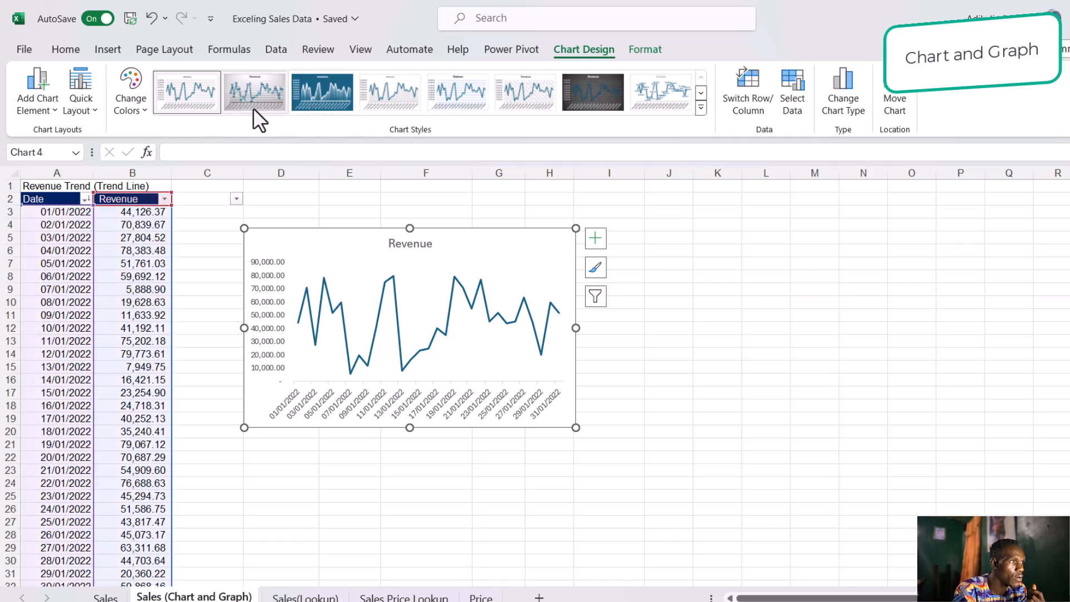
- Try several chart styles on the revenue line chart, keep the white one with blue data labels breaking the line, and widen the chart to column M
click(243, 93)
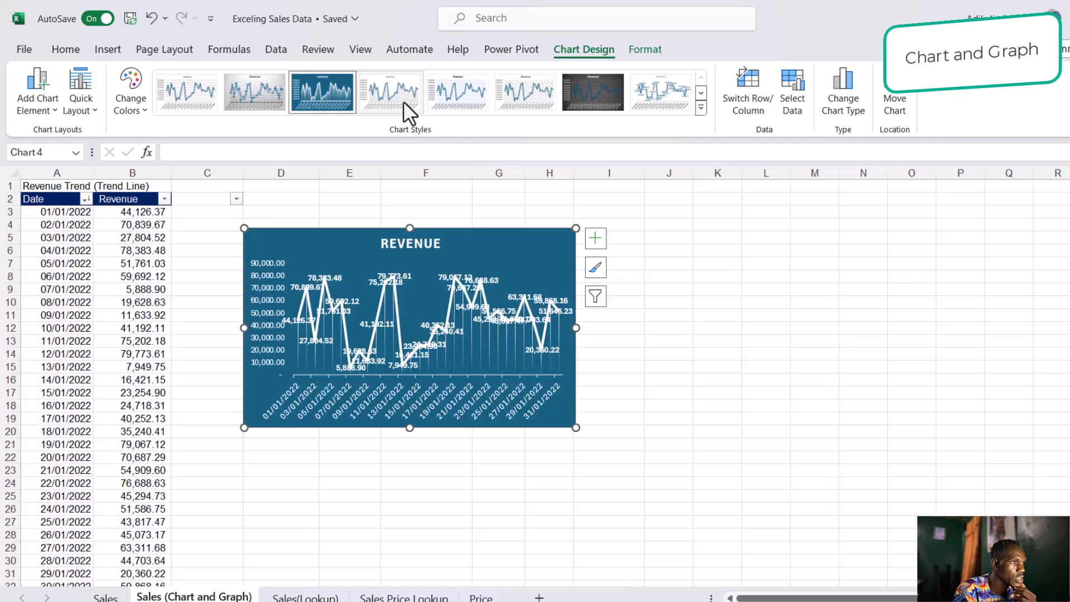
click(403, 102)
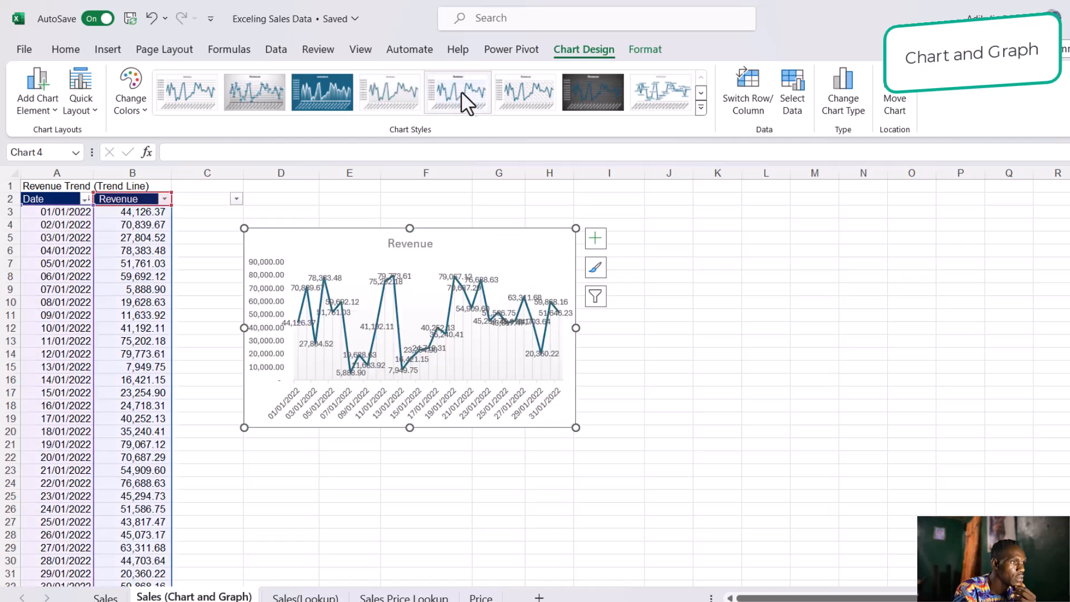
click(526, 94)
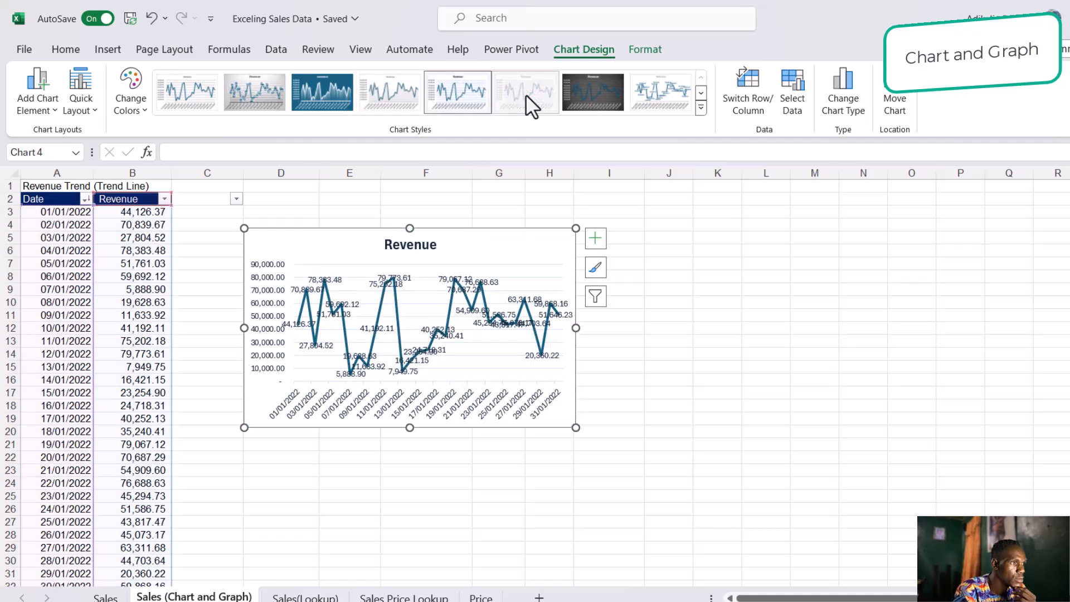
click(570, 92)
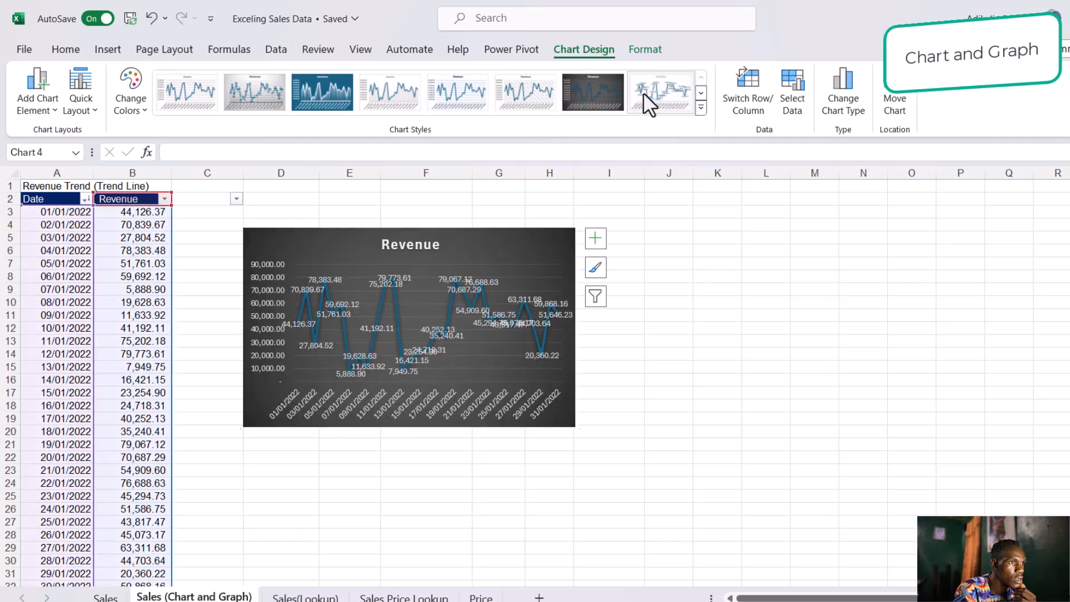
click(644, 92)
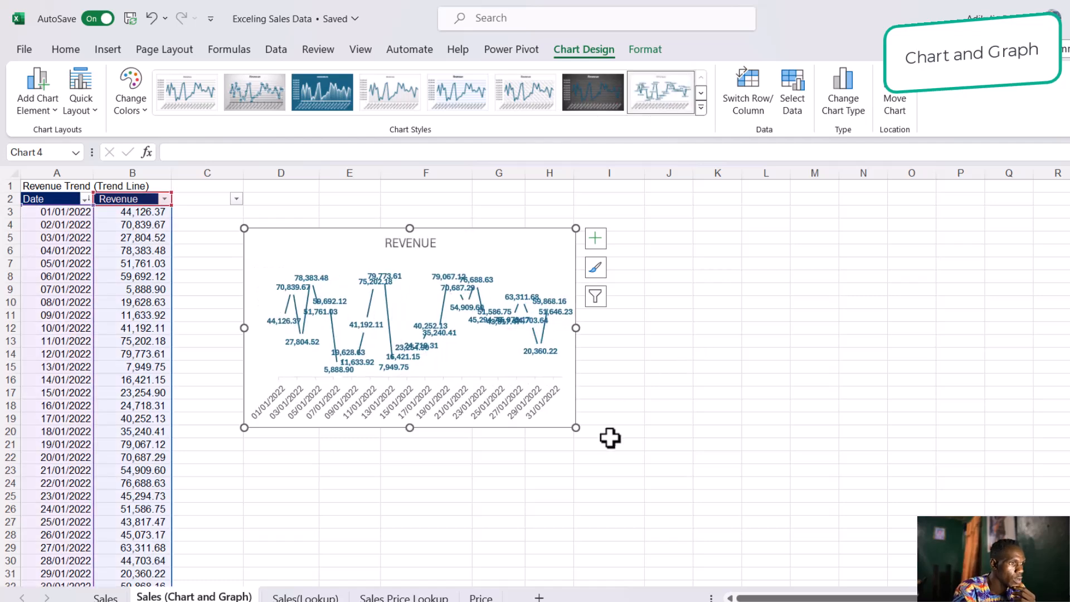
drag(576, 427, 836, 440)
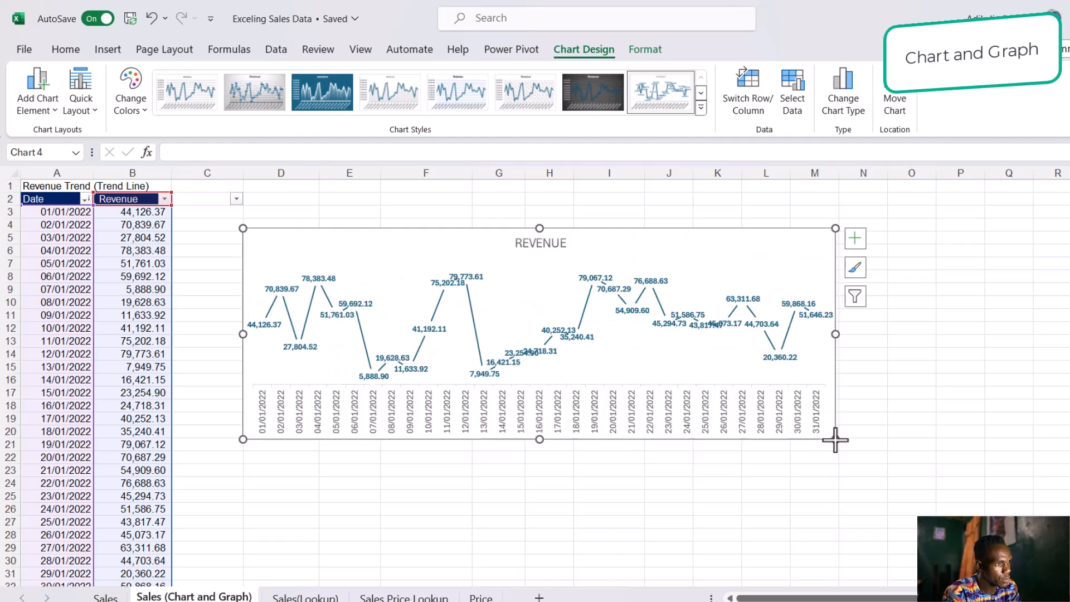
click(949, 431)
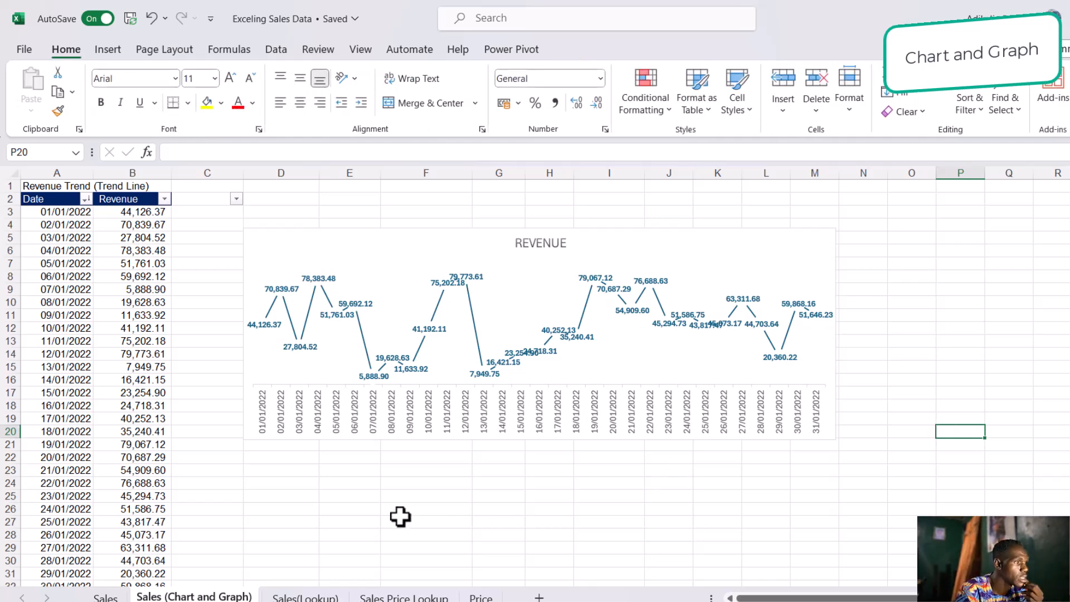
- Select the Agents, Total Revenue and Profit columns of the sales agent summary, A42:B52 and D42:D52, leaving out Total Qty Sold
scroll(400, 517, down, 11)
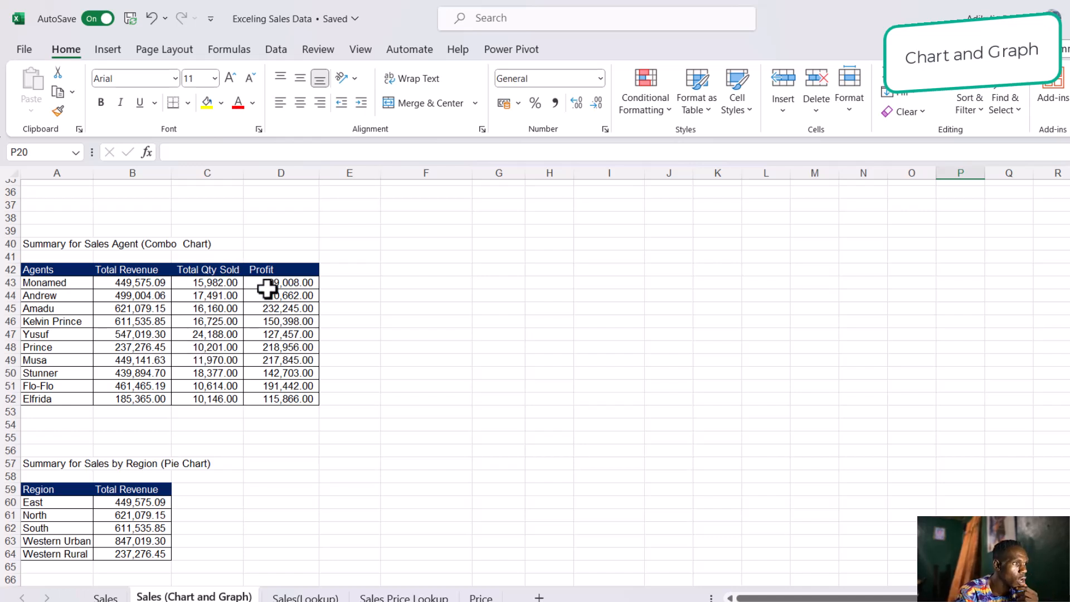
click(49, 271)
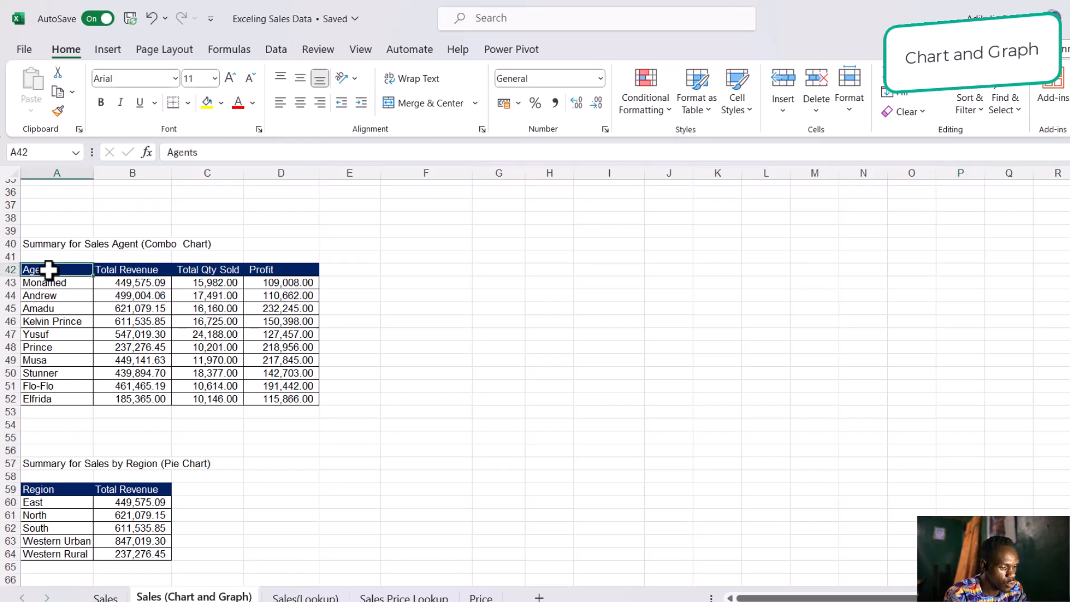
key(shift+Right)
key(shift+Down)
key(shift+Down)
key(shift+Down)
key(shift+Down)
key(shift+Down)
key(shift+Down)
key(shift+Down)
key(shift+Down)
key(shift+Down)
key(shift+Down)
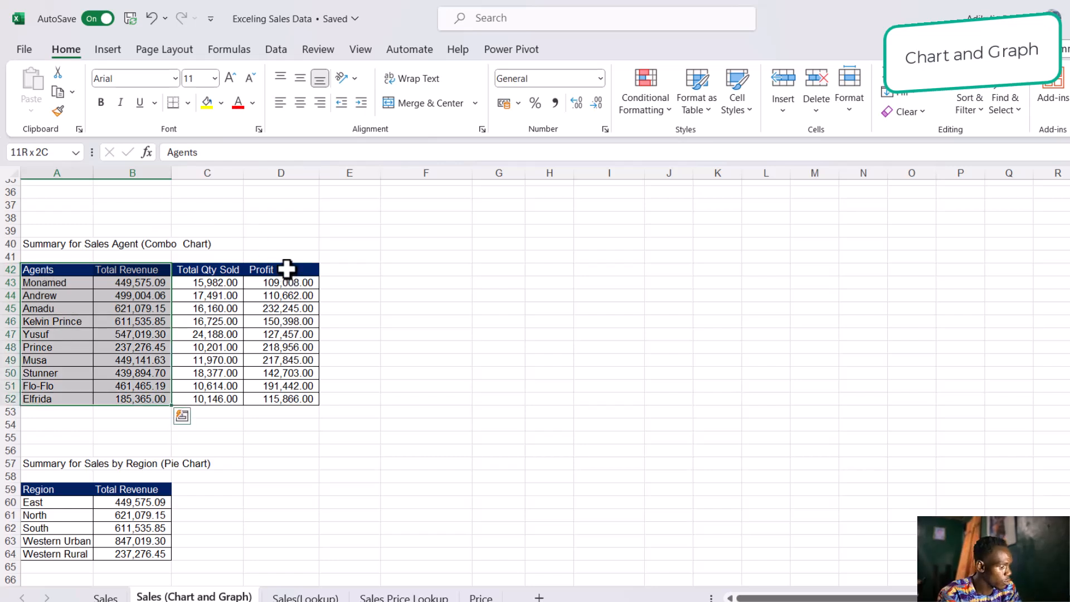
ctrl+click(287, 270)
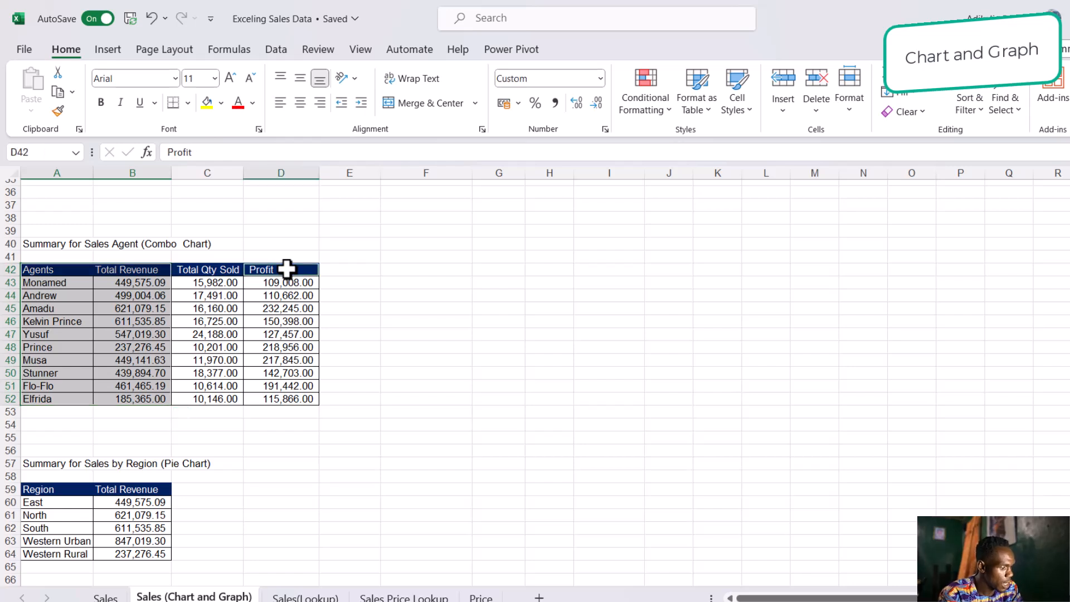
key(ctrl+shift+Down)
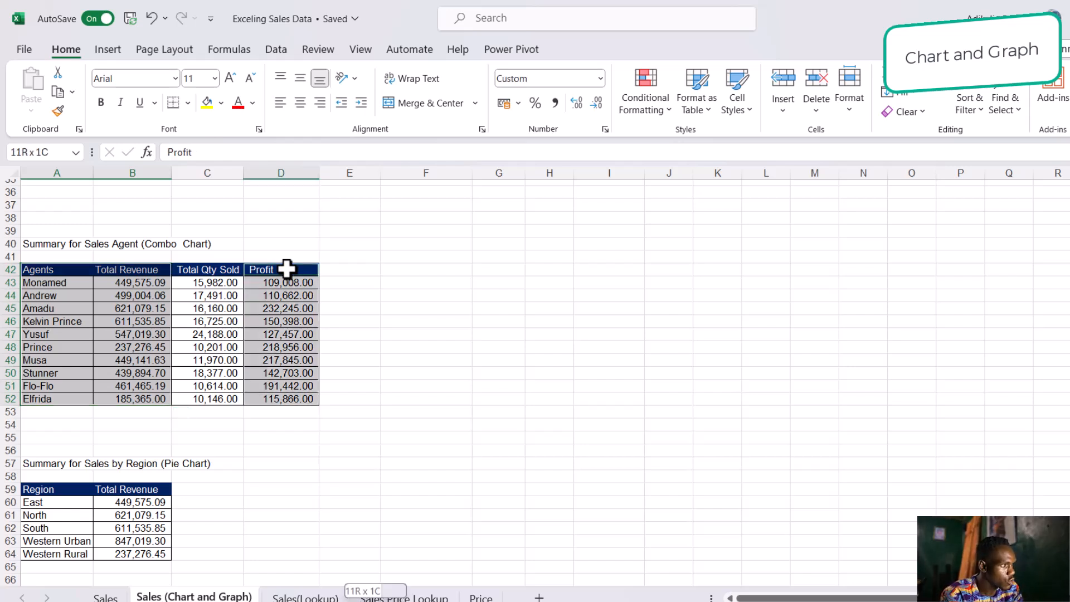
key(ctrl+shift+Down)
key(ctrl+shift+Up)
scroll(287, 269, up, 5)
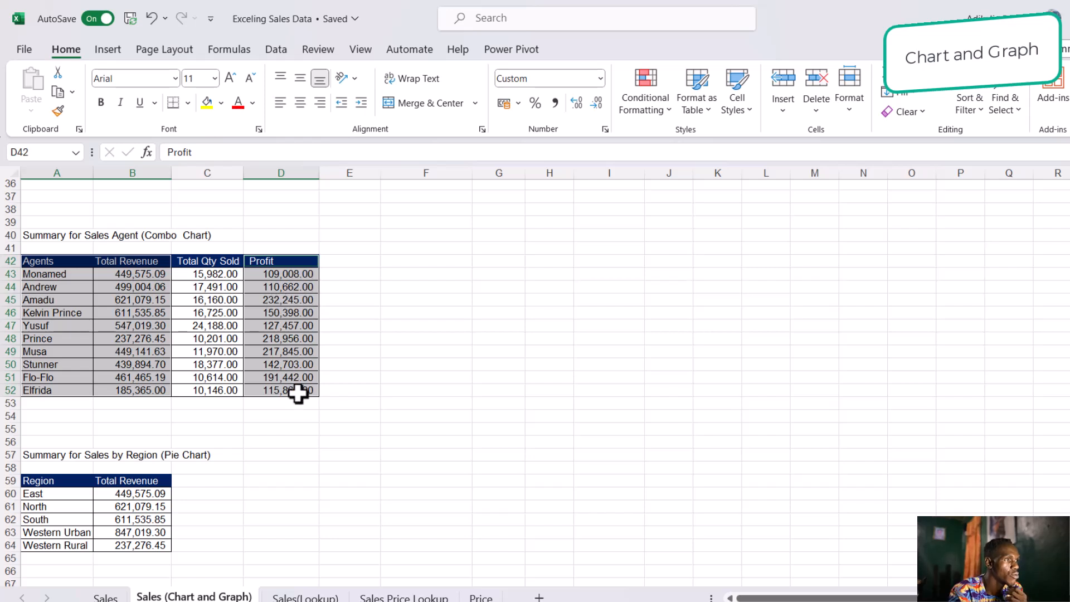
- Insert a combo chart with Total Revenue as clustered columns and Profit as a line on the secondary axis
click(109, 49)
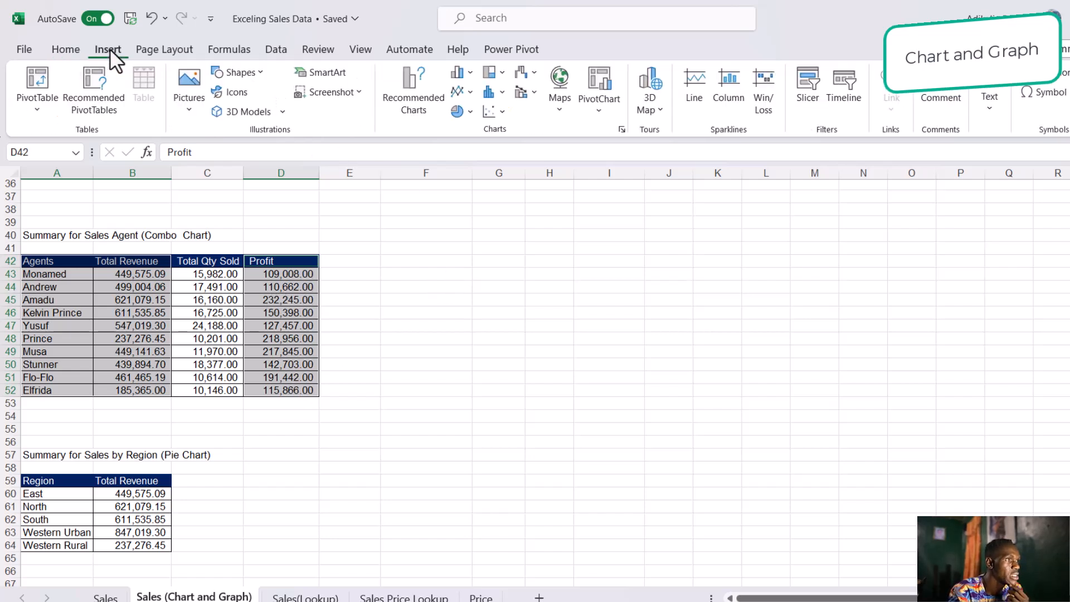
click(412, 78)
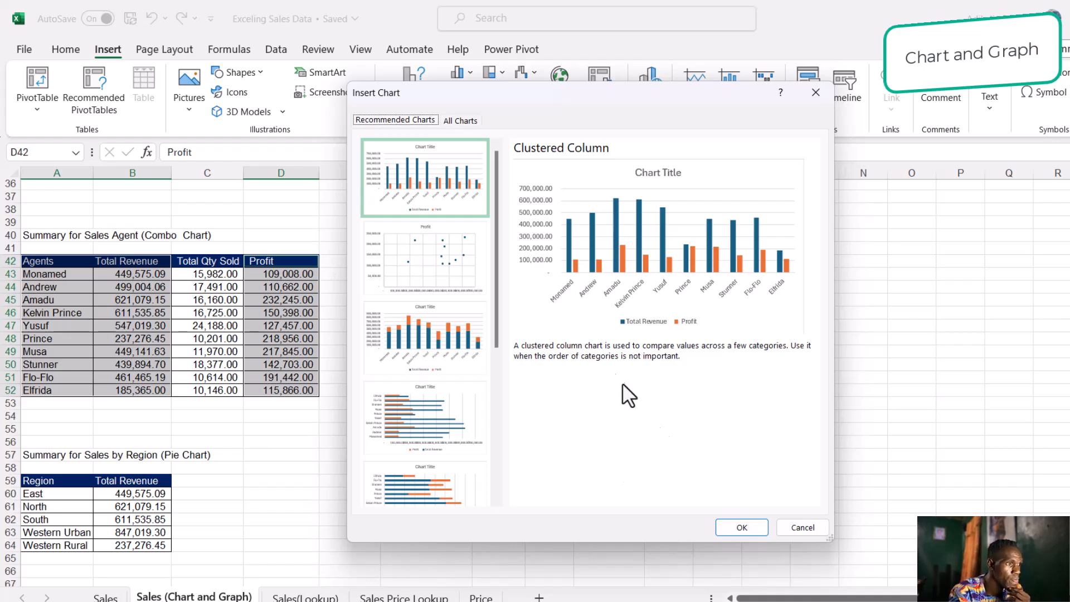
click(457, 120)
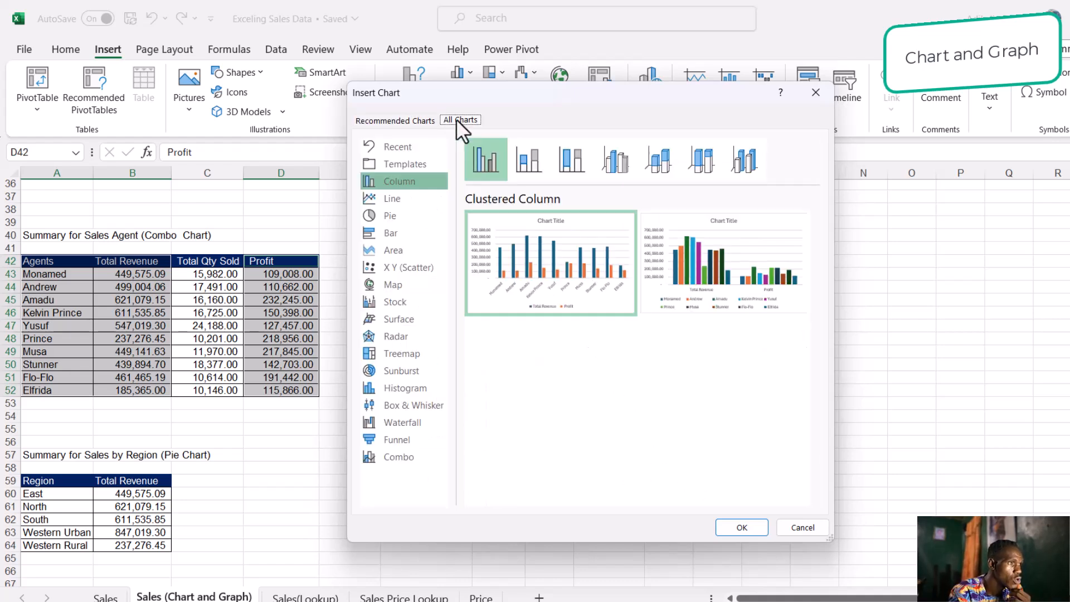
click(418, 457)
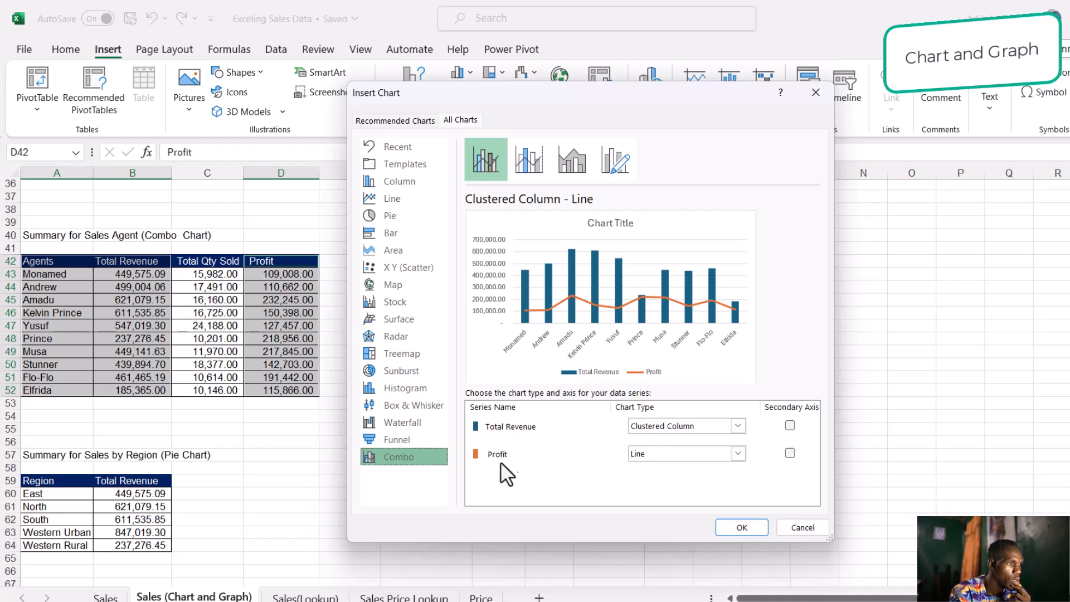
click(791, 452)
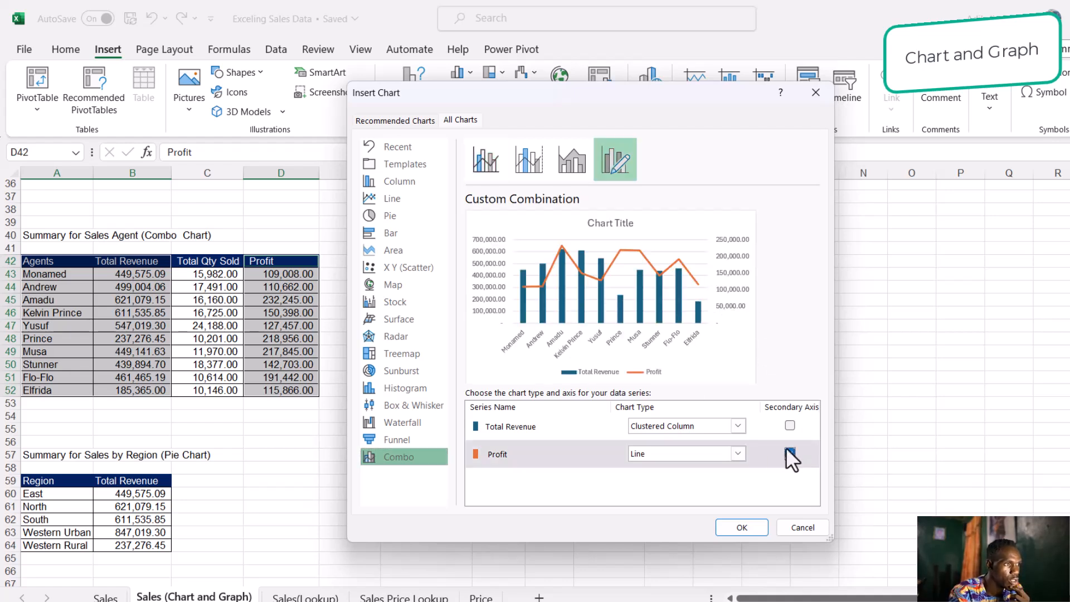
click(742, 532)
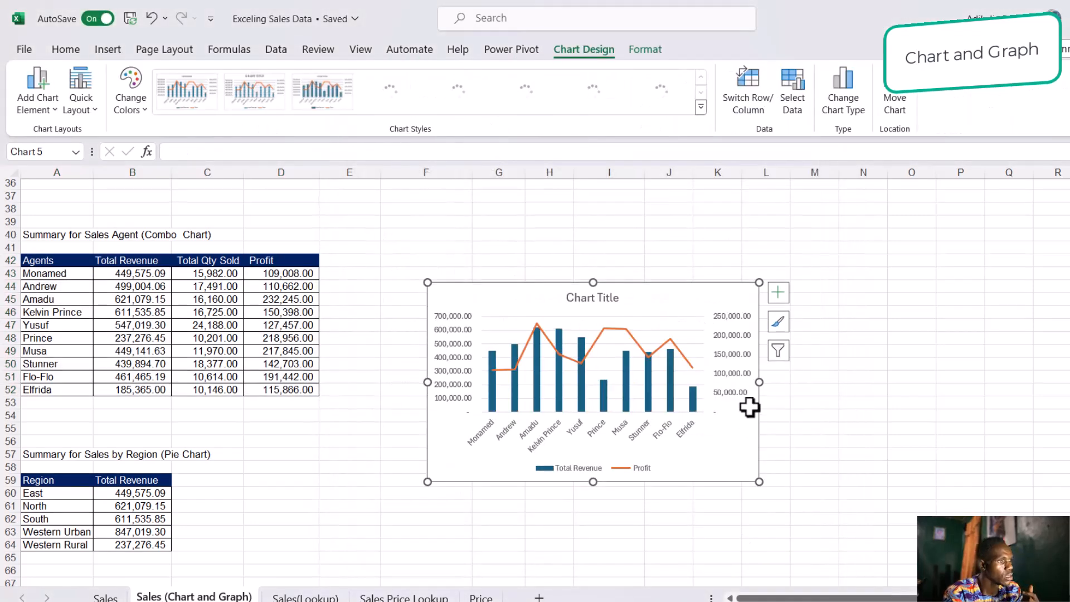
- Move the combo chart up beside the sales agent summary and set its title to Revenue/Profit
drag(683, 294, 616, 240)
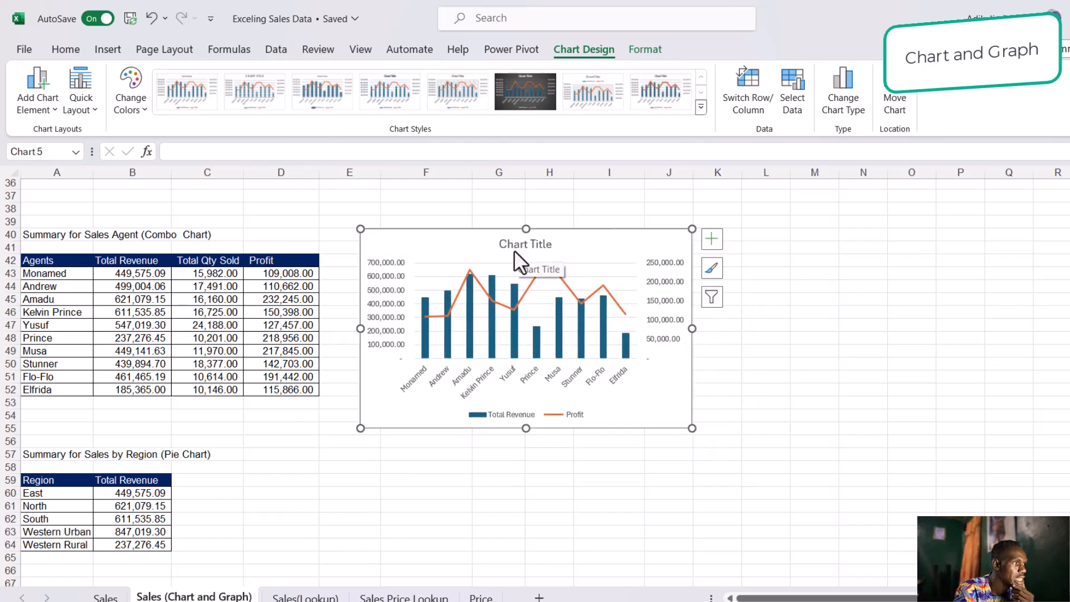
click(532, 244)
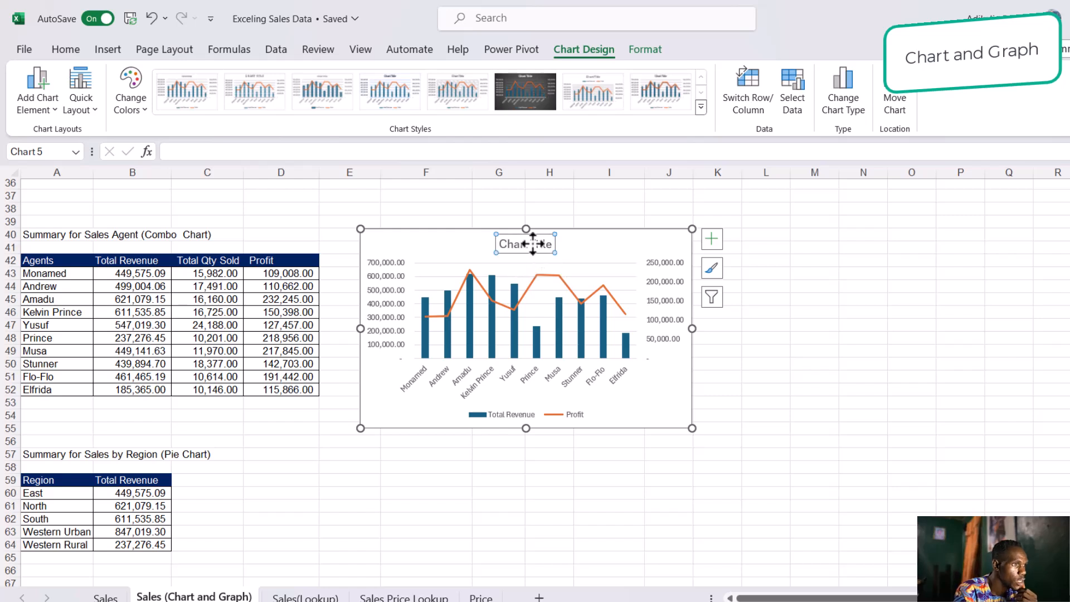
double_click(532, 244)
double_click(532, 245)
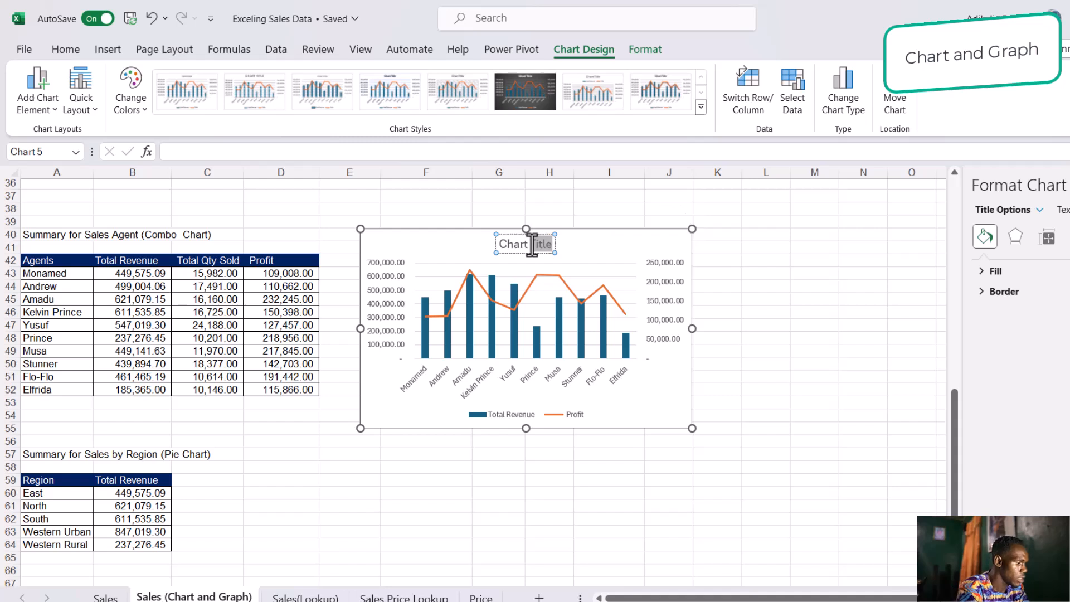
triple_click(532, 246)
text(SAL)
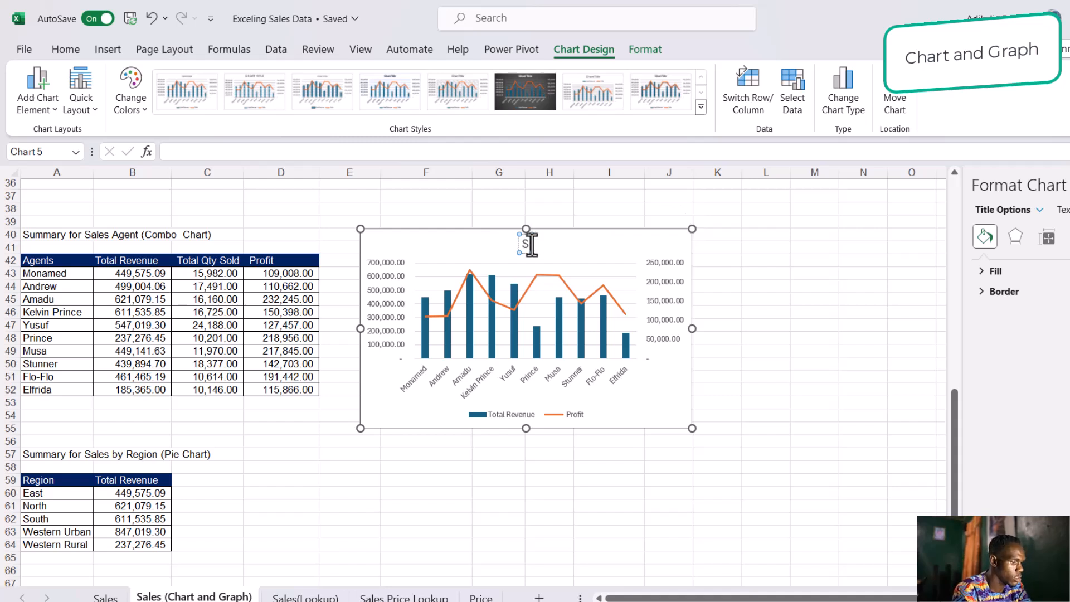
key(BackSpace)
key(BackSpace)
key(BackSpace)
text(Revenue)
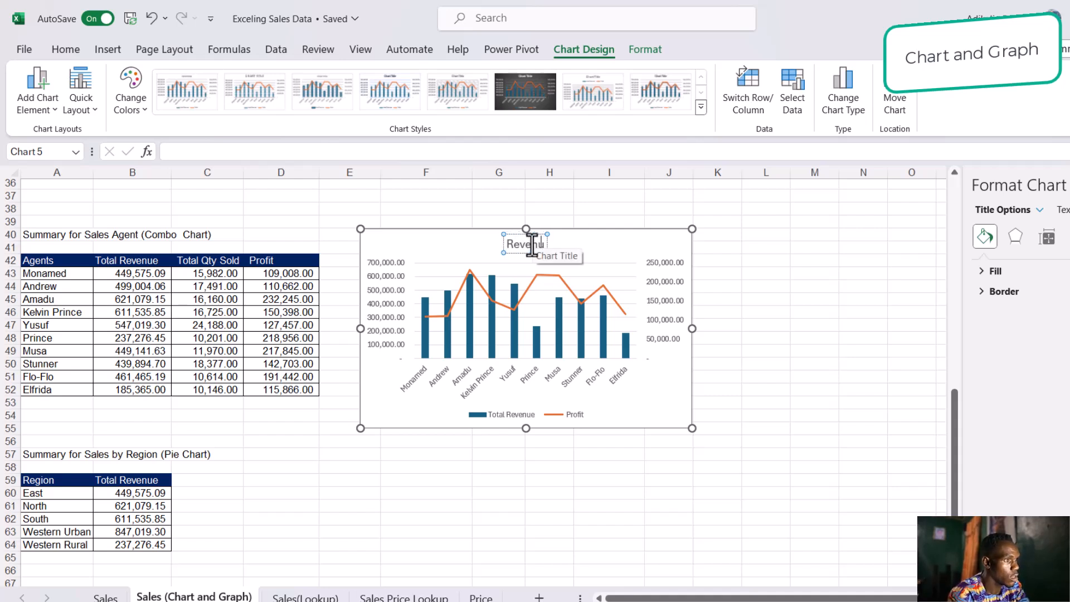
text(/Profit)
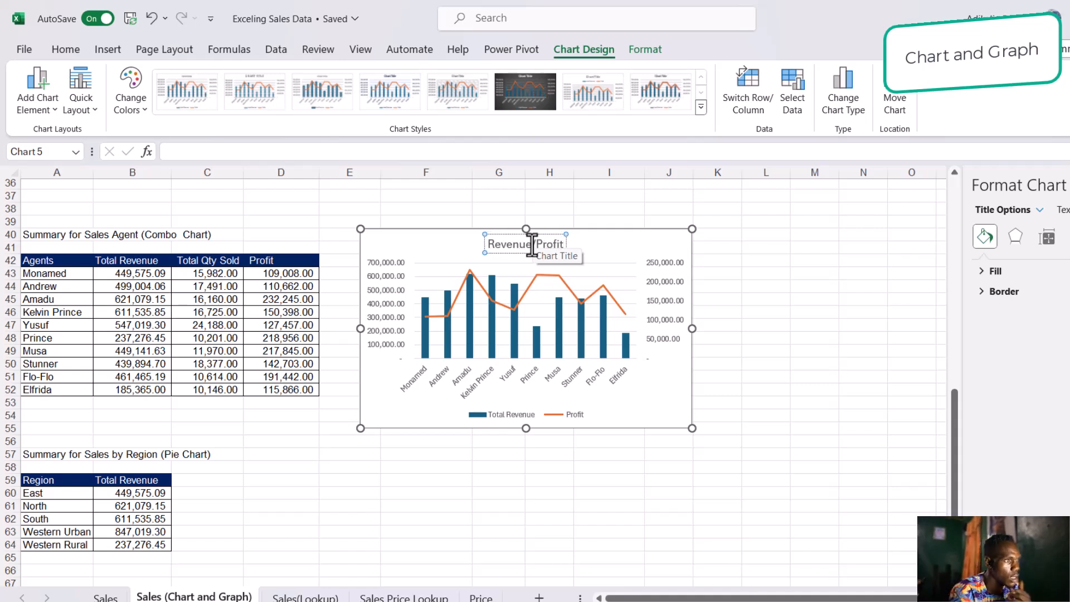
click(779, 355)
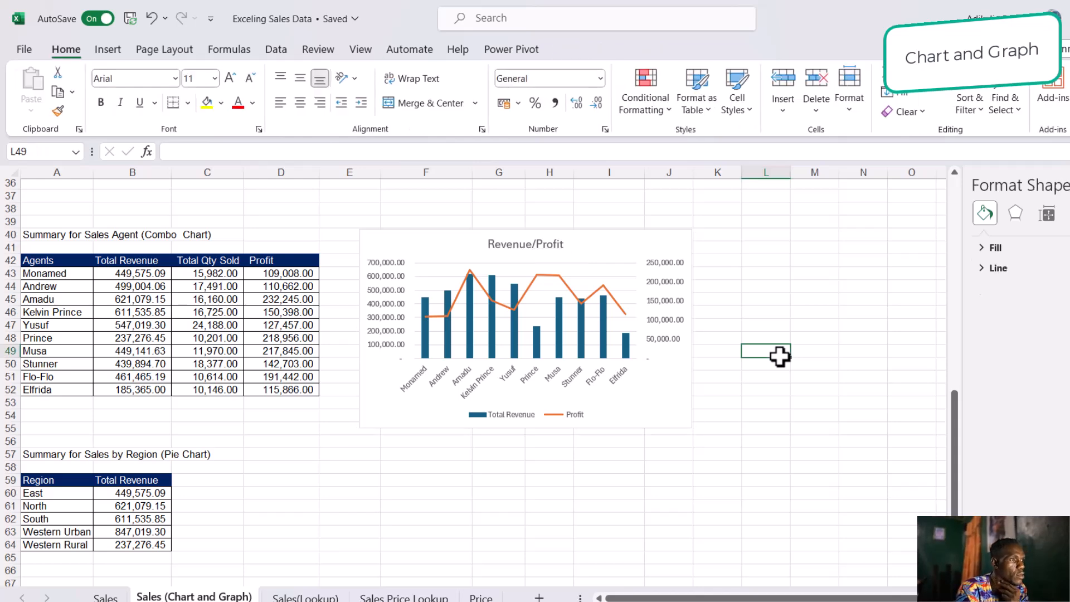
- Try several chart styles on the Revenue/Profit combo chart and apply the one with the dark grey background
click(651, 417)
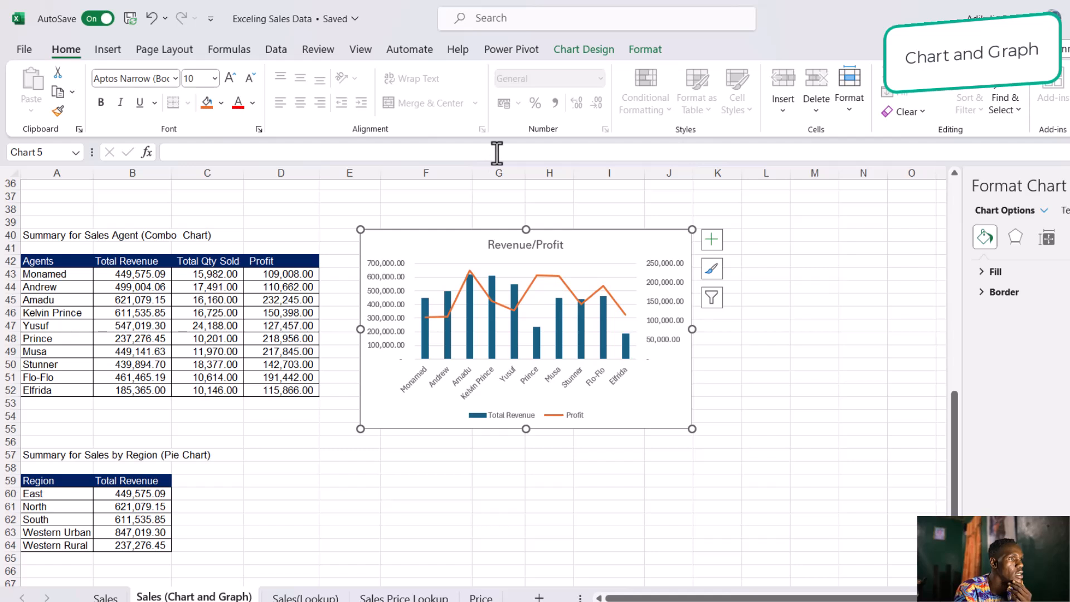
click(591, 52)
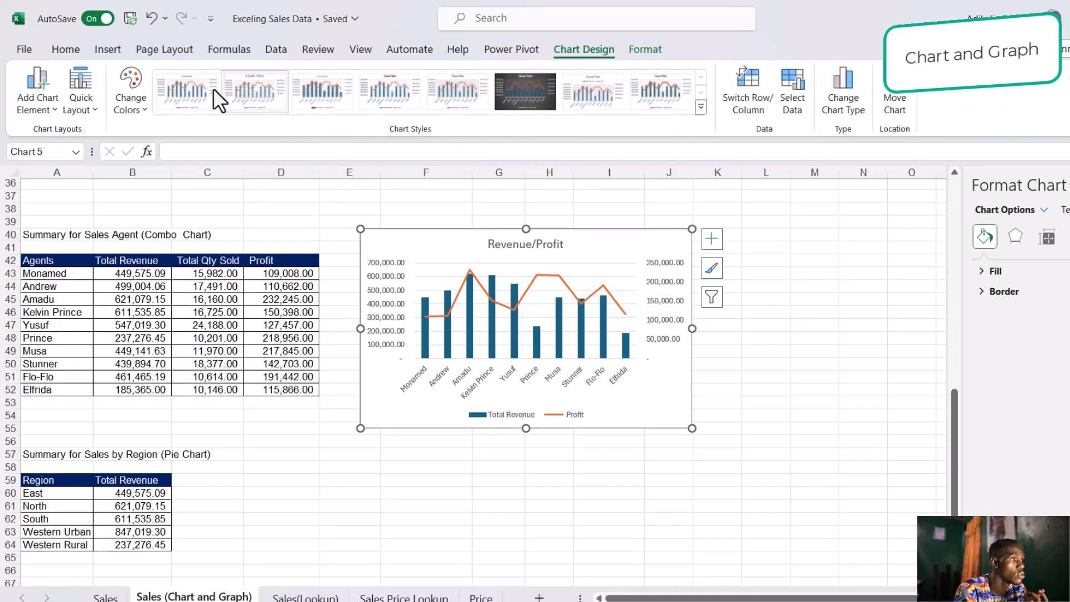
click(253, 88)
click(342, 91)
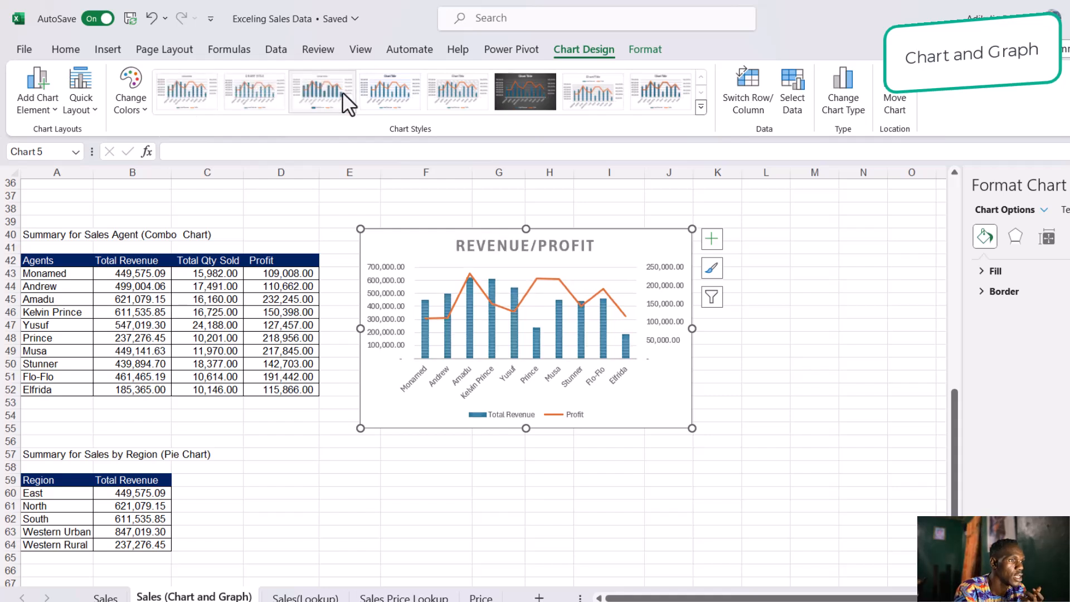
click(400, 93)
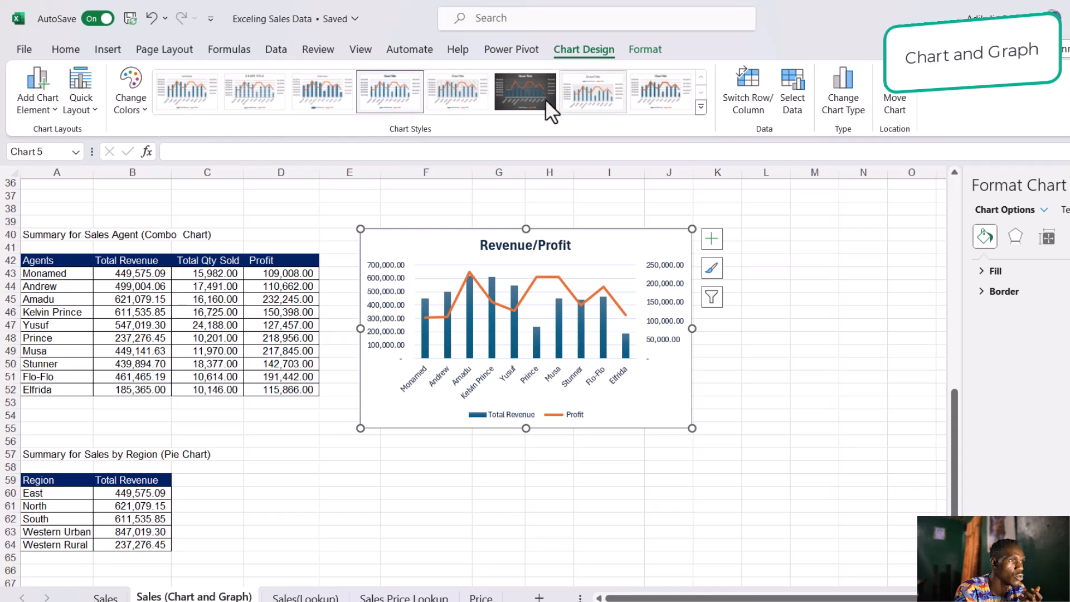
click(528, 99)
click(818, 440)
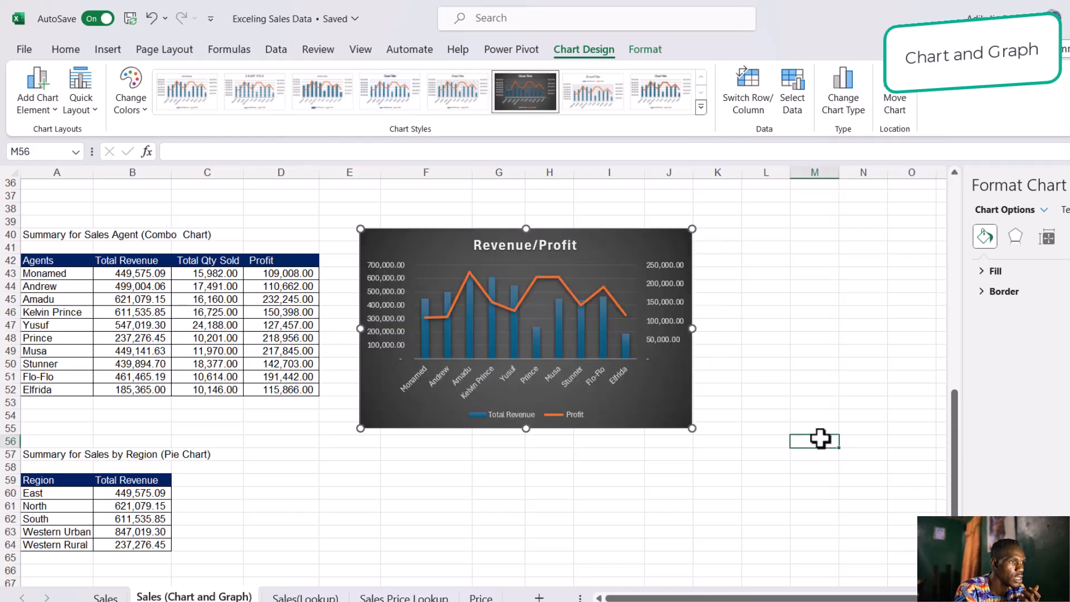
- Insert a 2-D pie chart from the region summary in A59:B64 and place it beside the table
scroll(541, 498, down, 5)
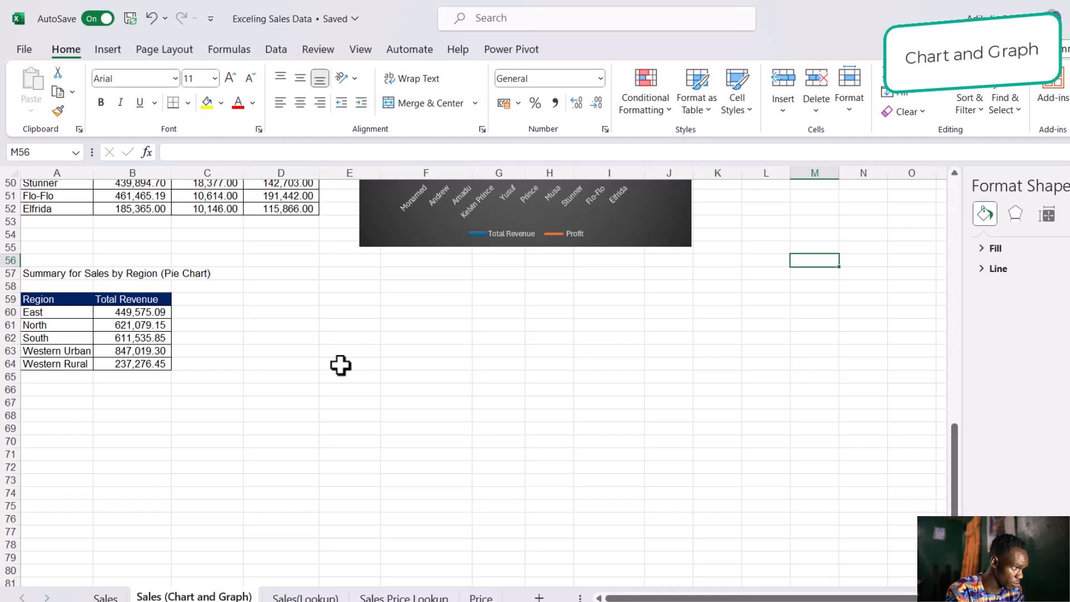
click(48, 300)
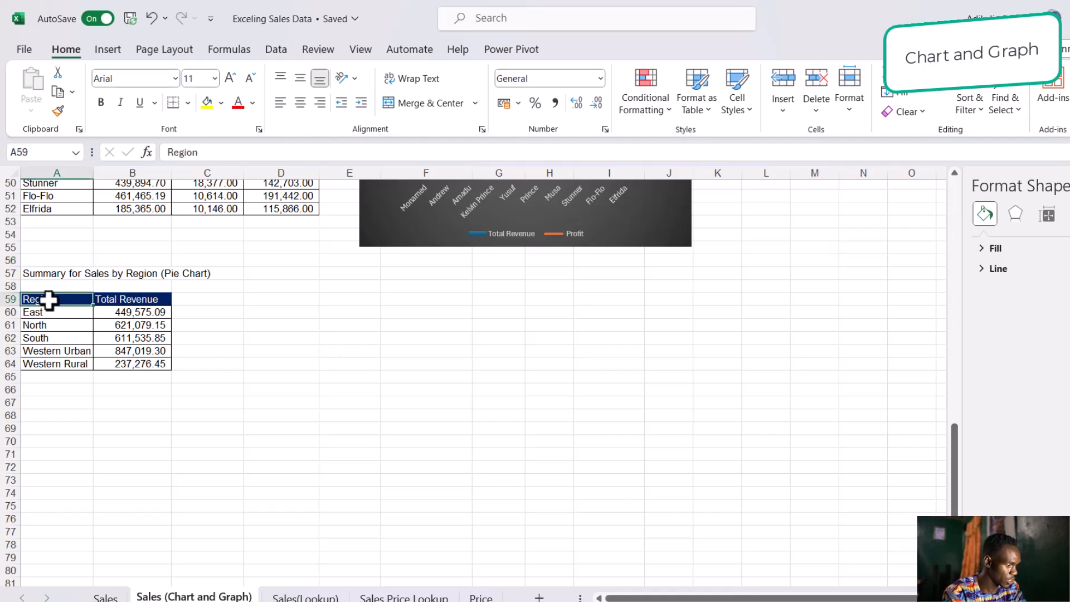
key(ctrl+a)
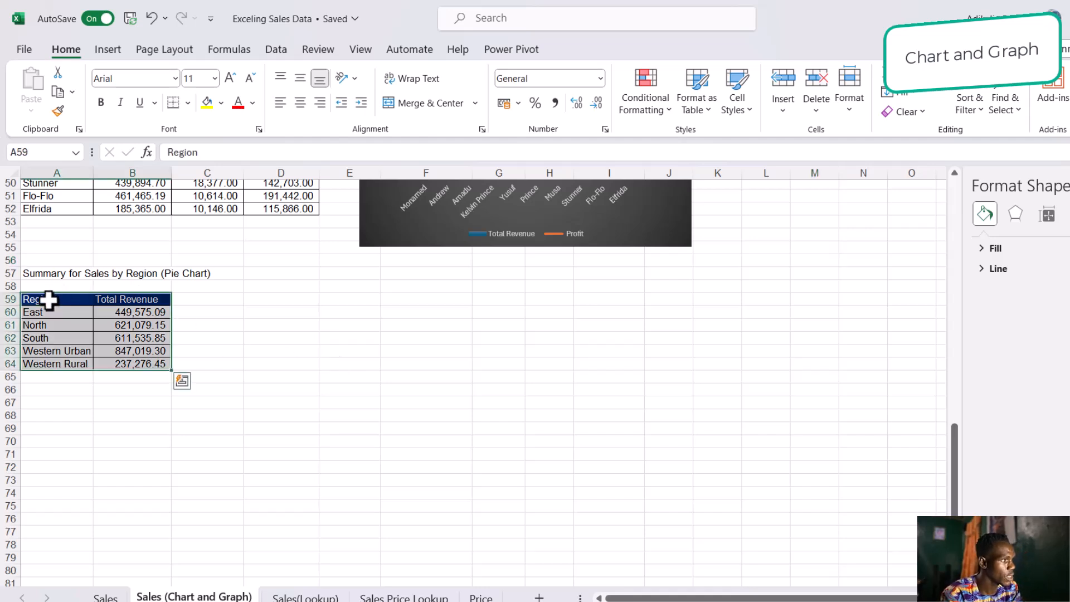
click(121, 49)
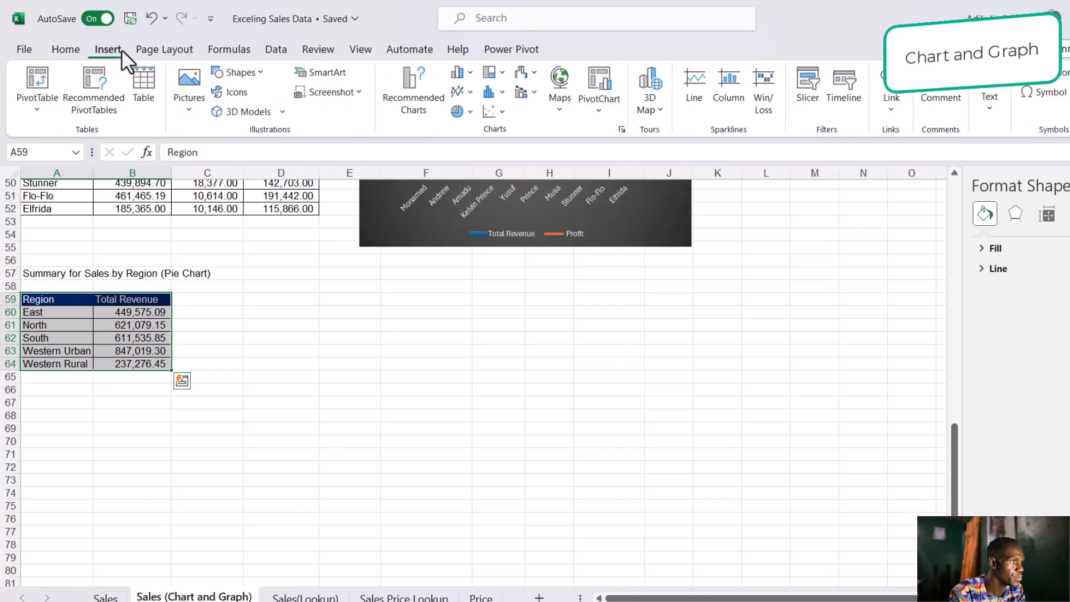
click(469, 112)
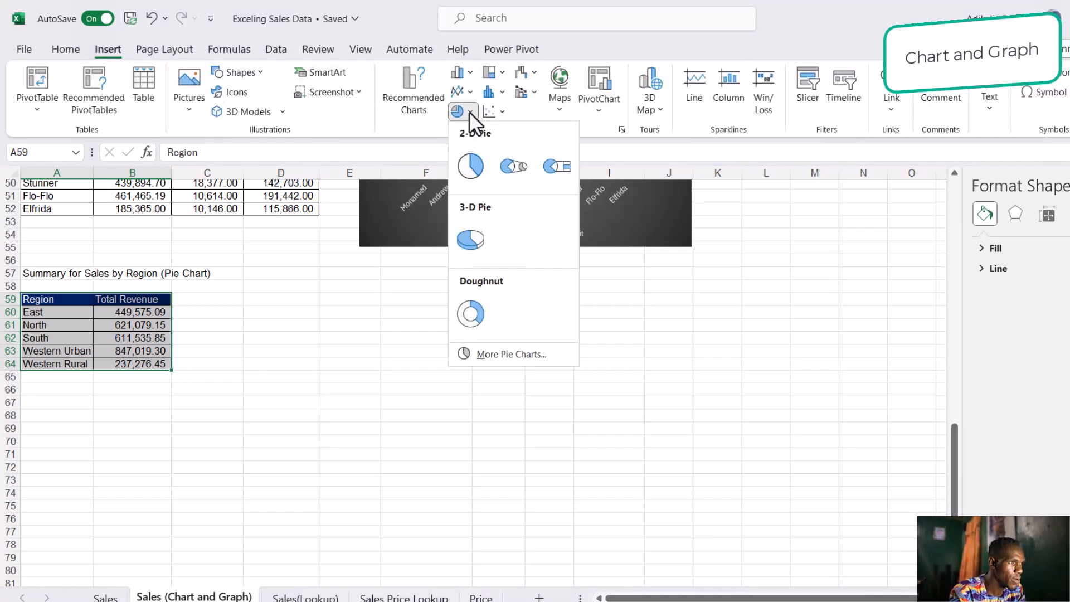
click(470, 175)
drag(588, 339, 516, 328)
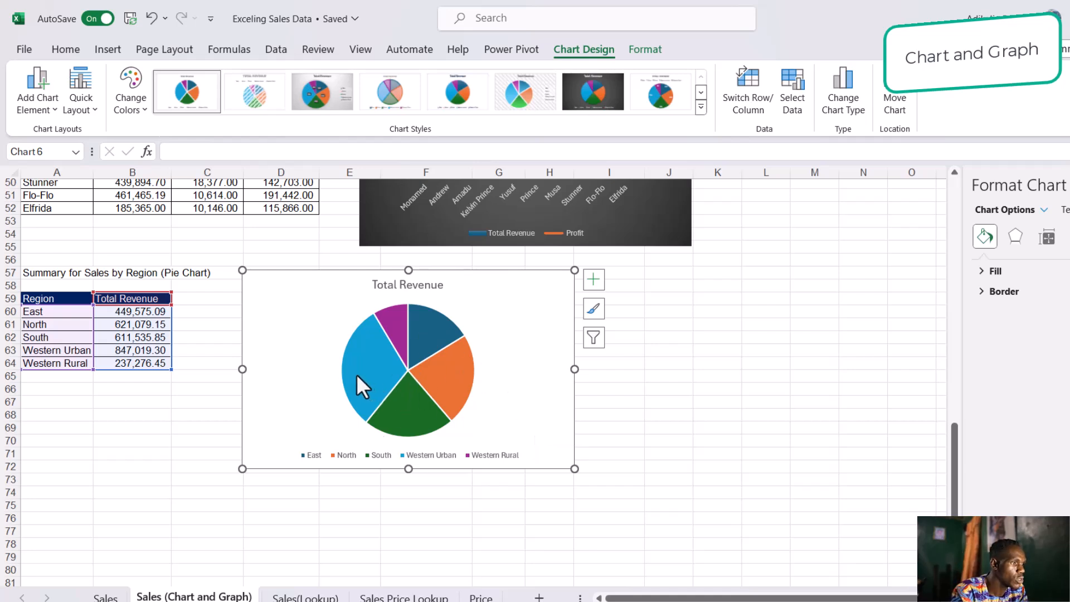
- Apply Layout 6 with a legend and percentage labels to the pie chart, plus the light grey gradient style with dark label boxes
mouse_move(359, 387)
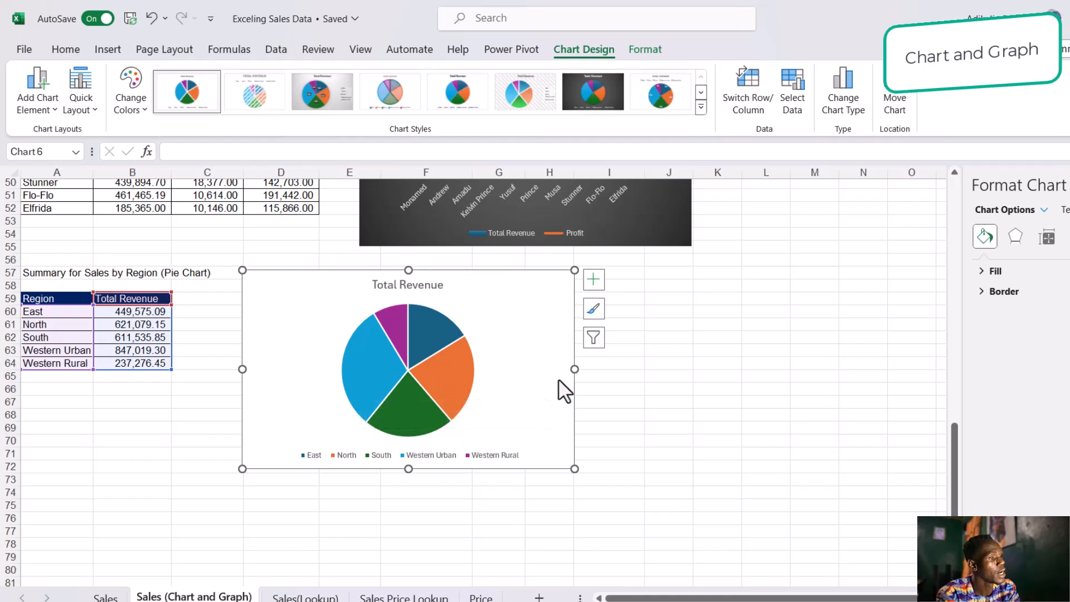
mouse_move(442, 387)
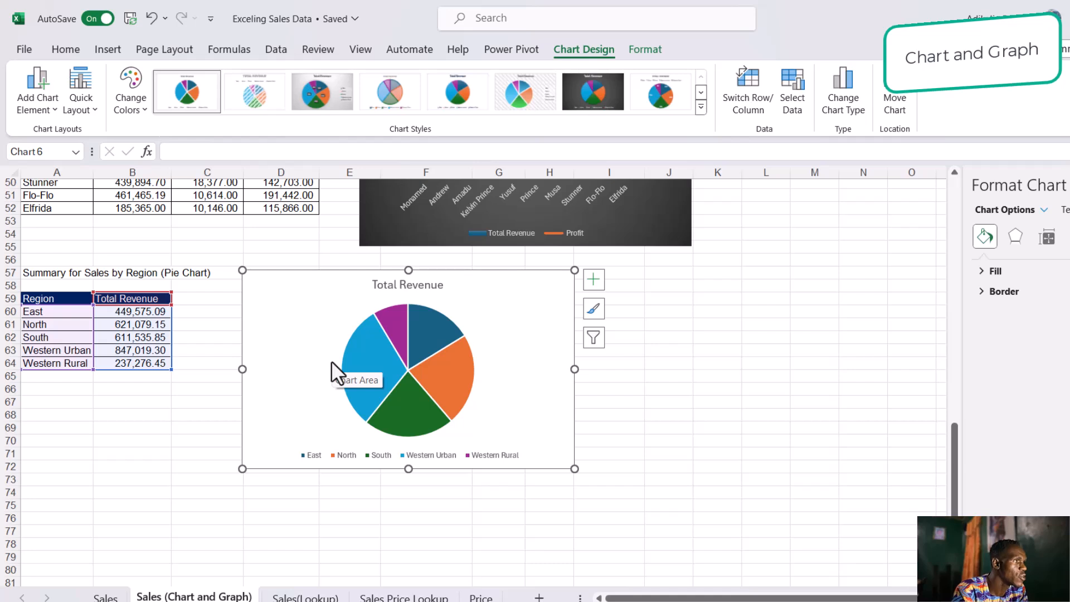
click(48, 102)
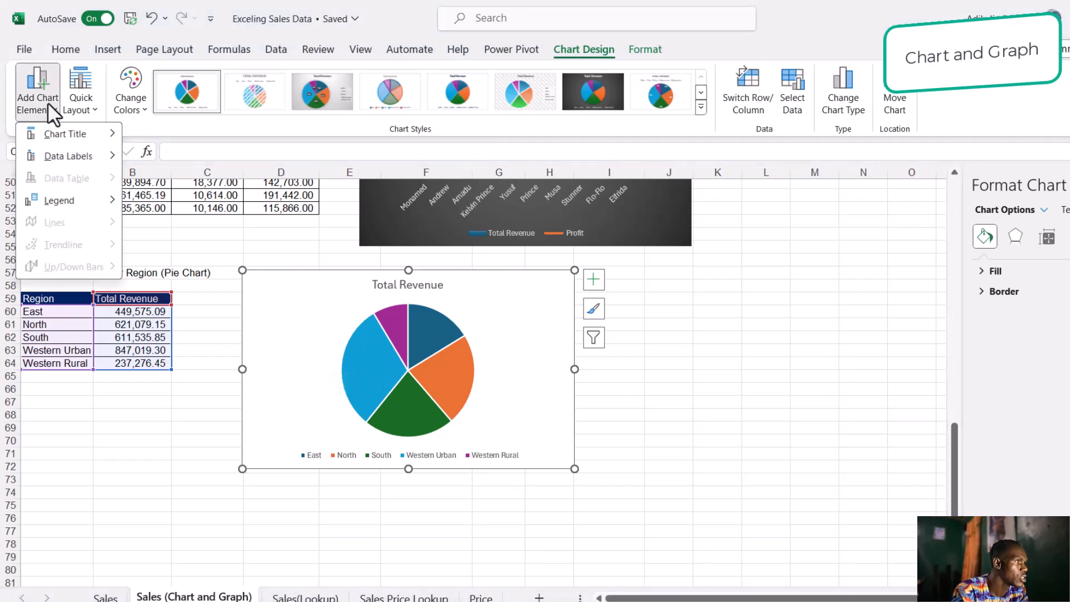
click(85, 103)
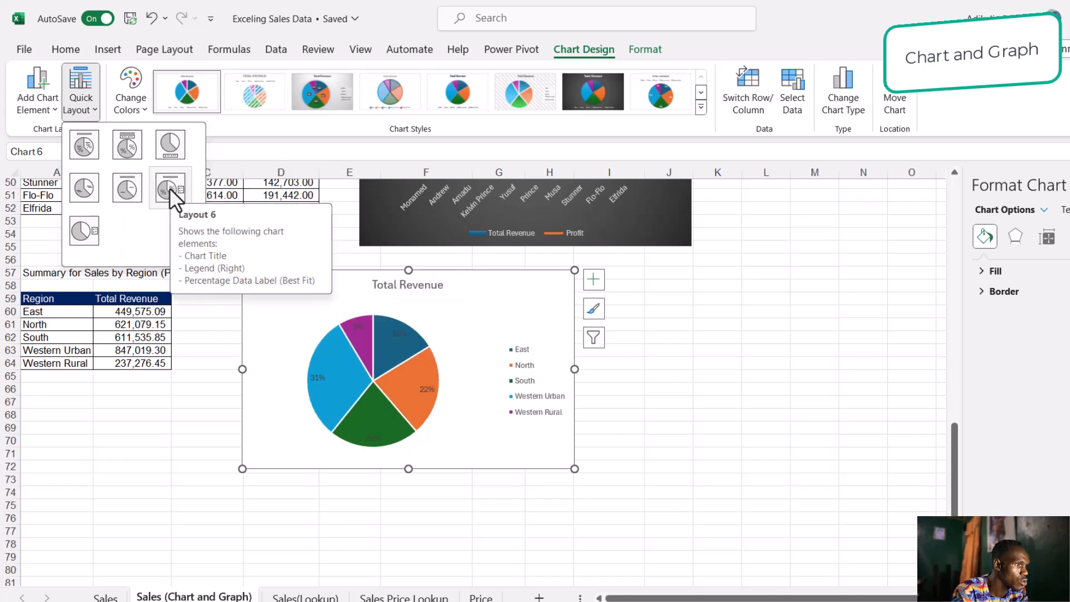
click(170, 188)
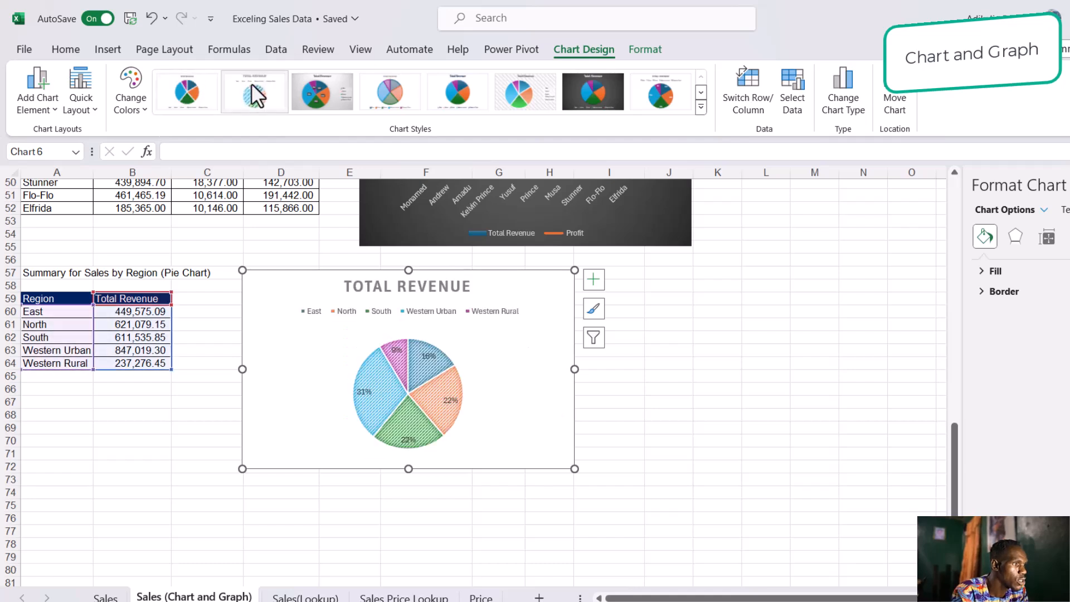
click(324, 95)
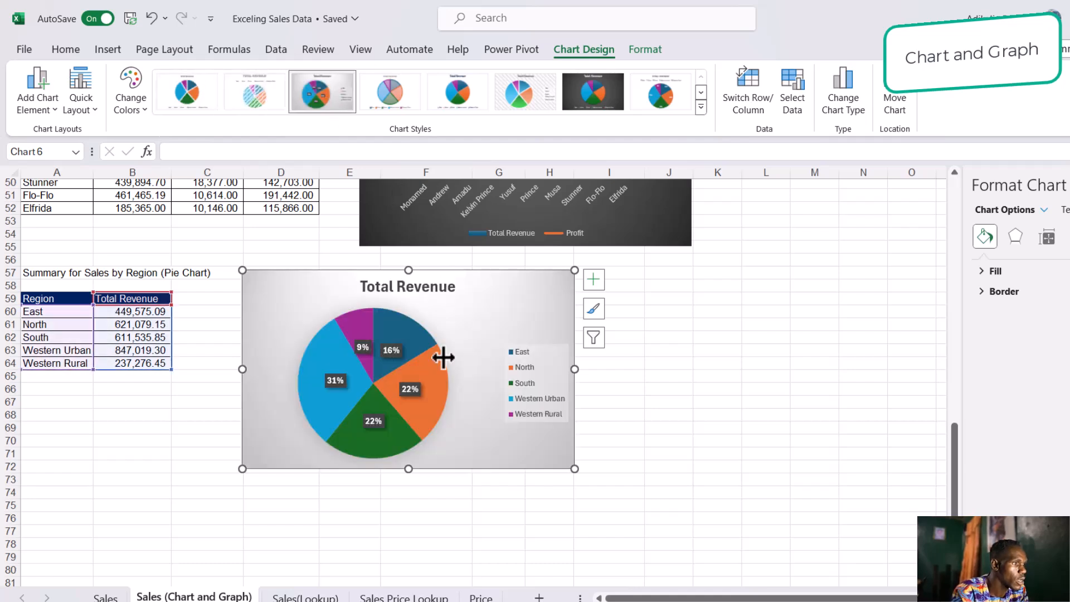
click(750, 391)
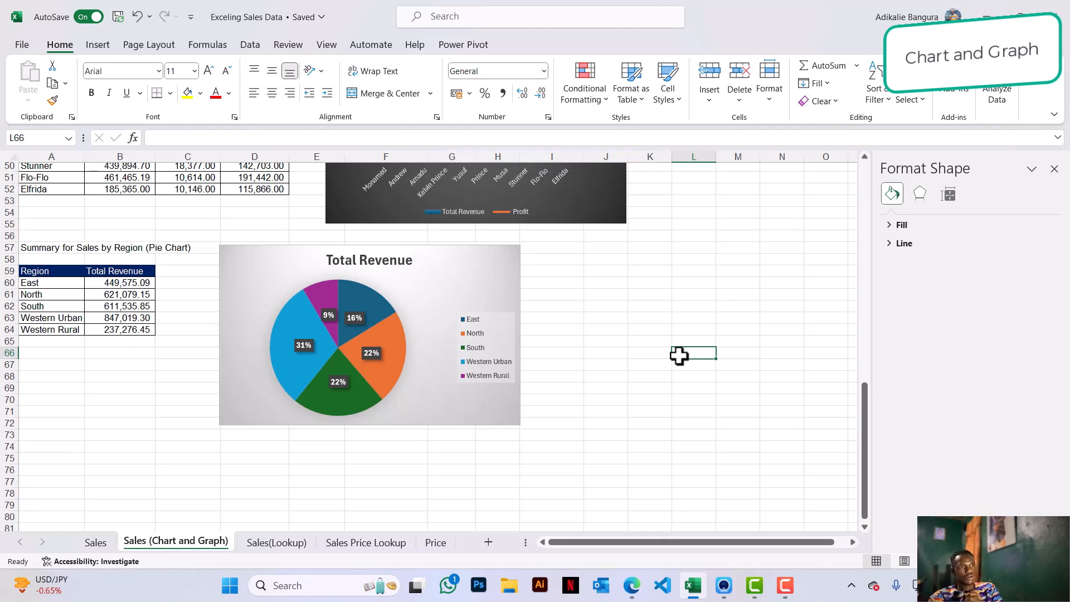
- Go to the first empty Discount cell, F2, on the Sales(Lookup) sheet
key(ctrl+Page_Down)
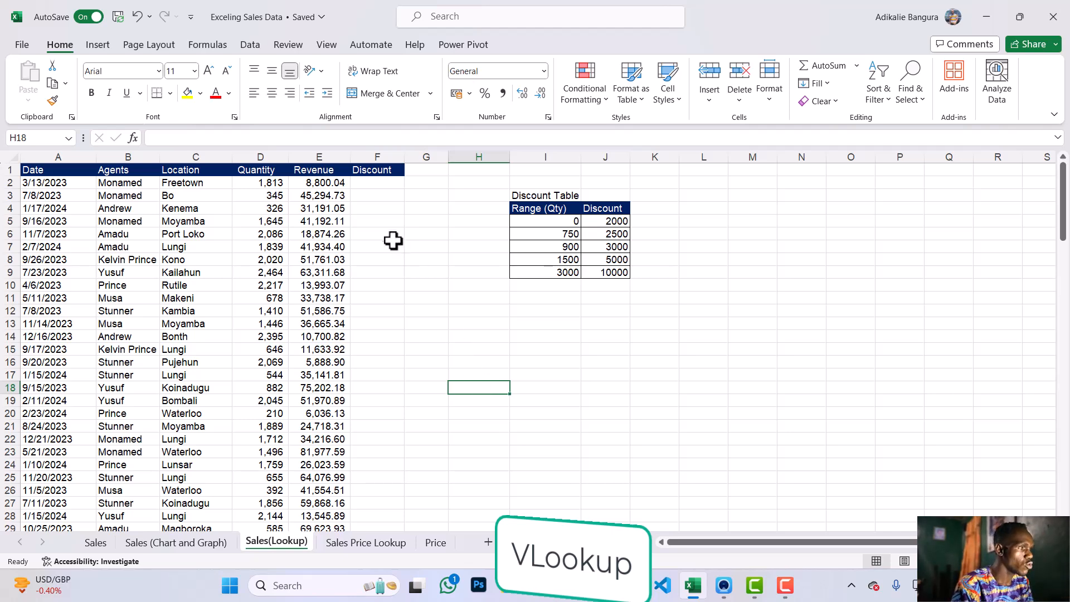
click(373, 184)
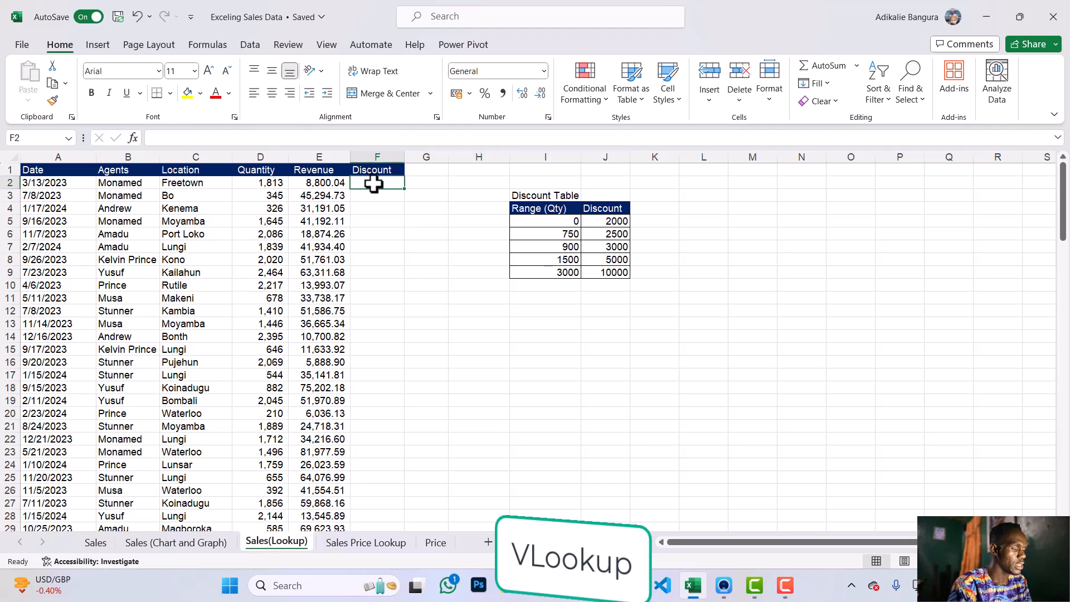
text(=vlo)
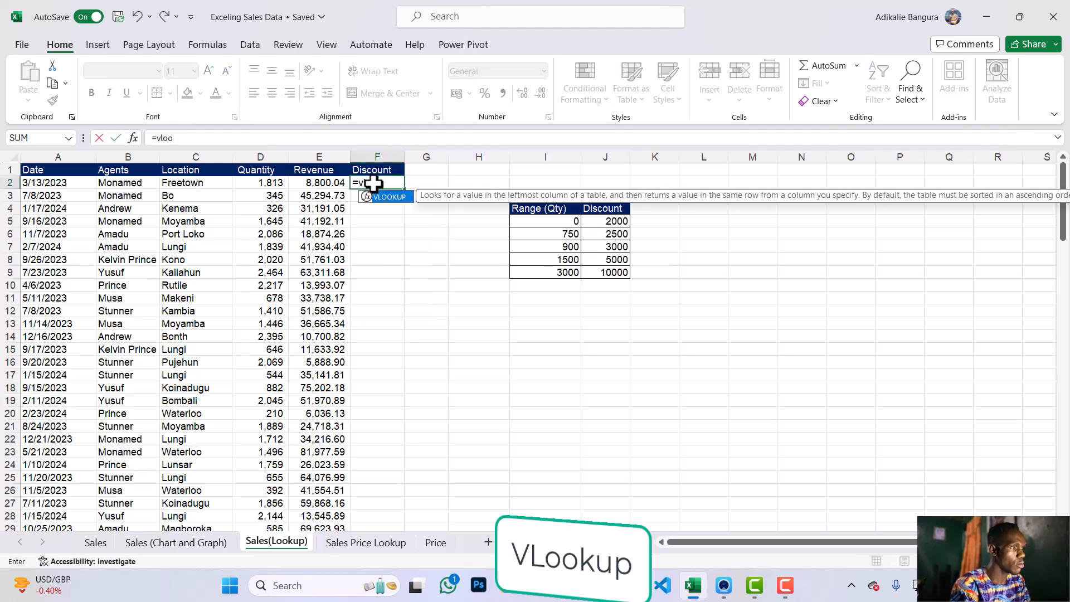
text(o)
key(Tab)
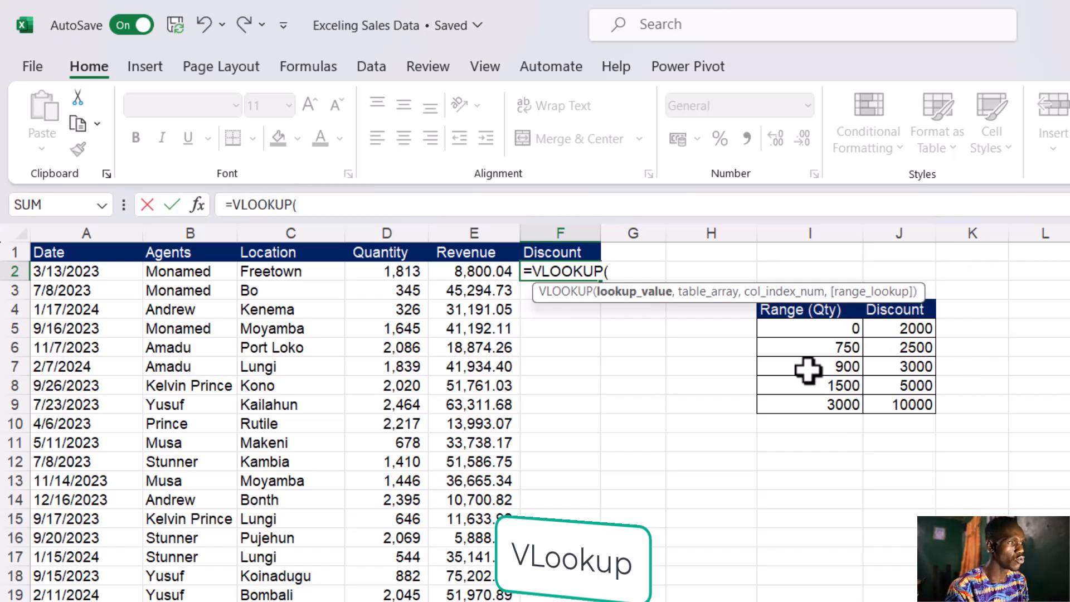
key(BackSpace)
key(BackSpace)
key(BackSpace)
key(BackSpace)
key(BackSpace)
key(Escape)
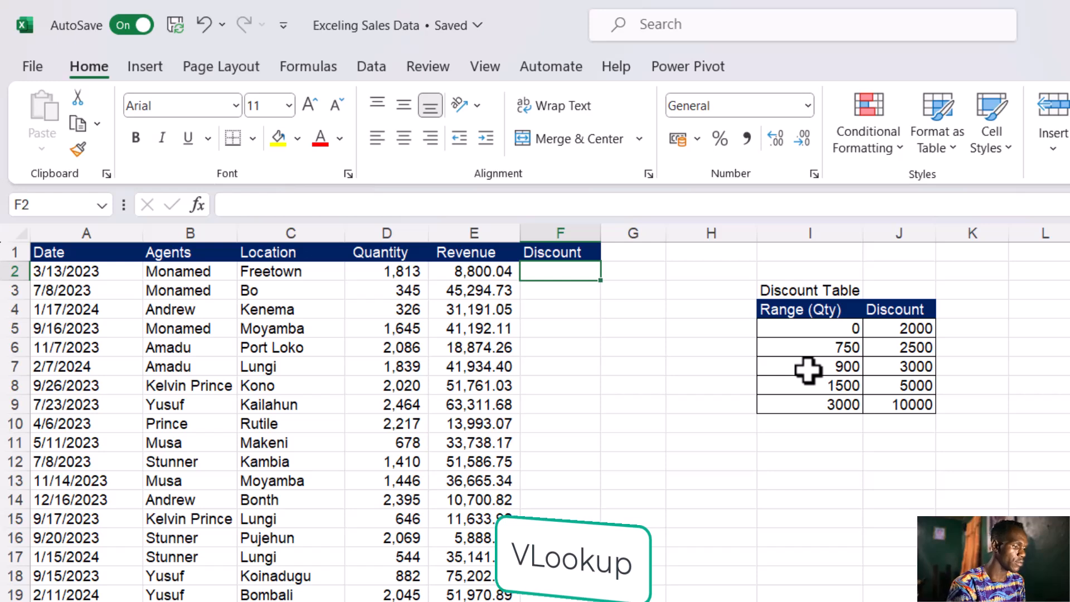
- Start a VLOOKUP formula in F2 with the quantity in D2 as the lookup value
text(=v)
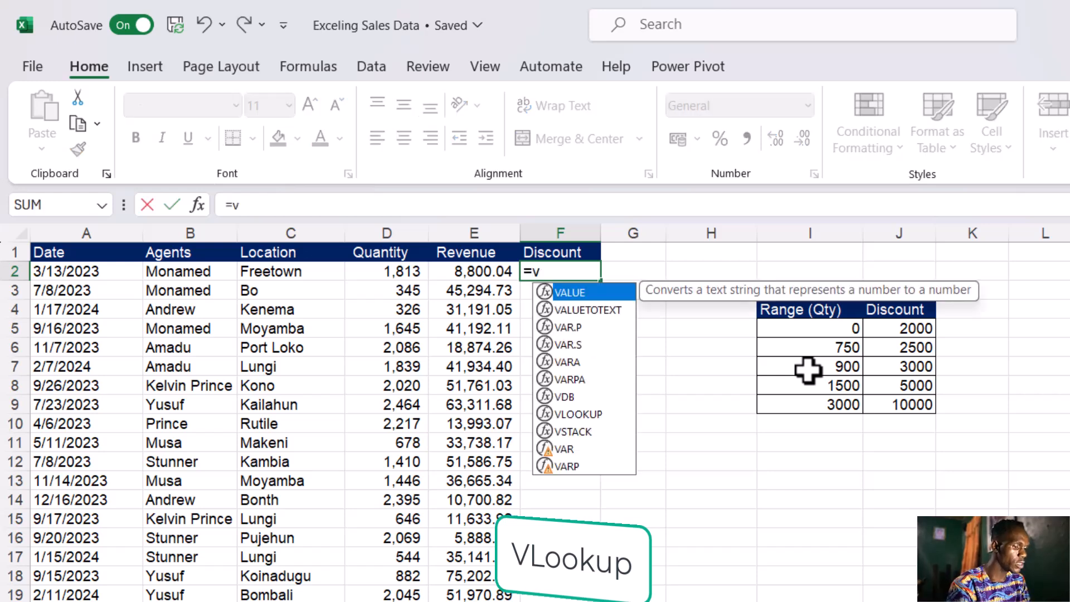
text(lo)
key(Tab)
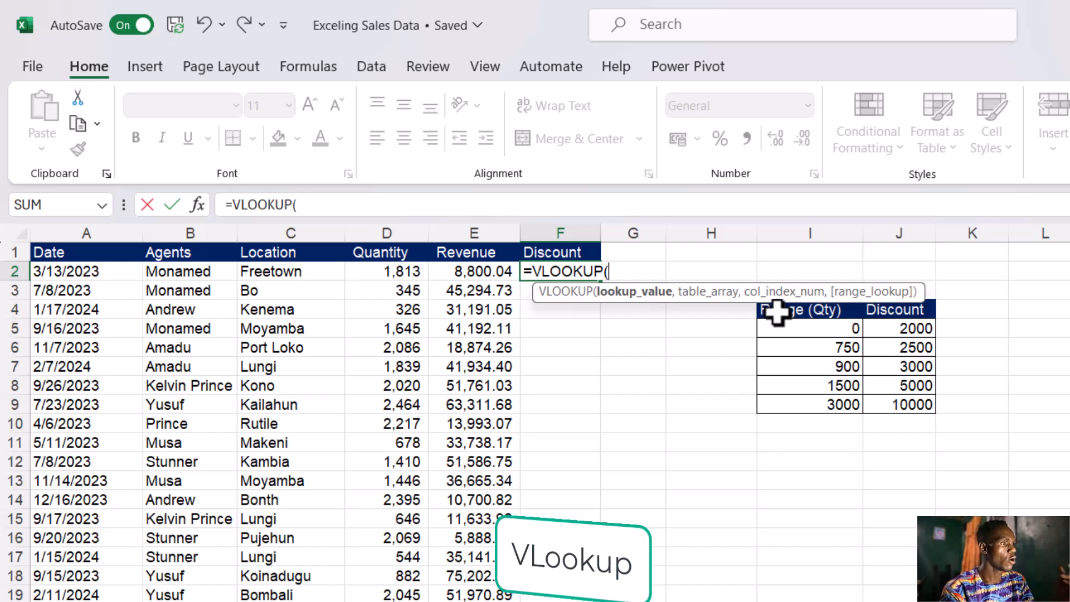
click(394, 270)
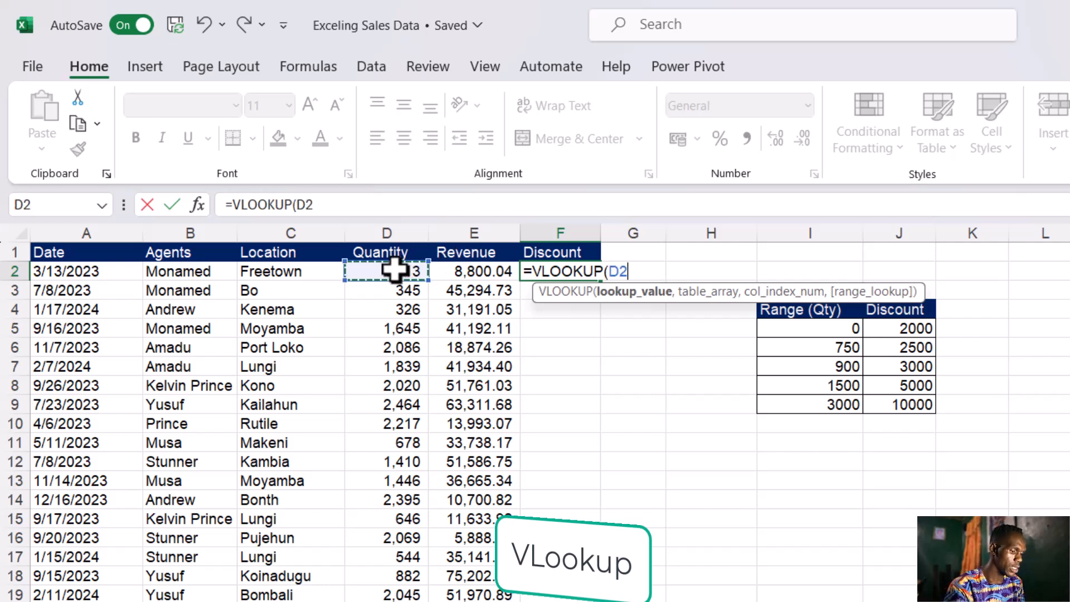
text(,)
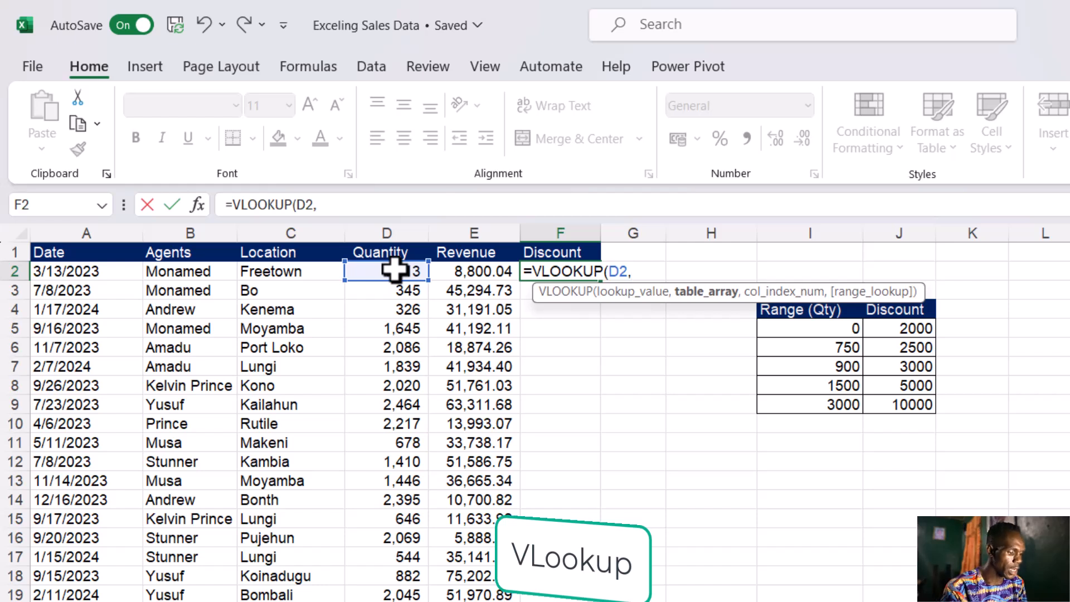
- Set the VLOOKUP table array to the discount table's data range as the absolute reference $I$5:$J$9
click(811, 329)
key(shift+Right)
key(shift+Down)
key(shift+Down)
key(shift+Down)
key(shift+Down)
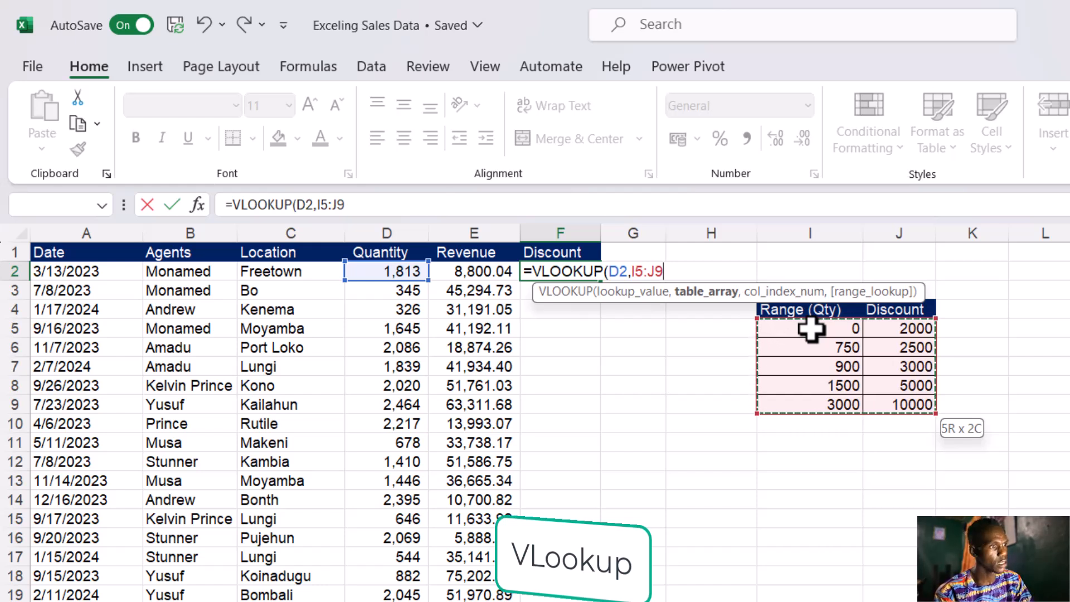
key(F4)
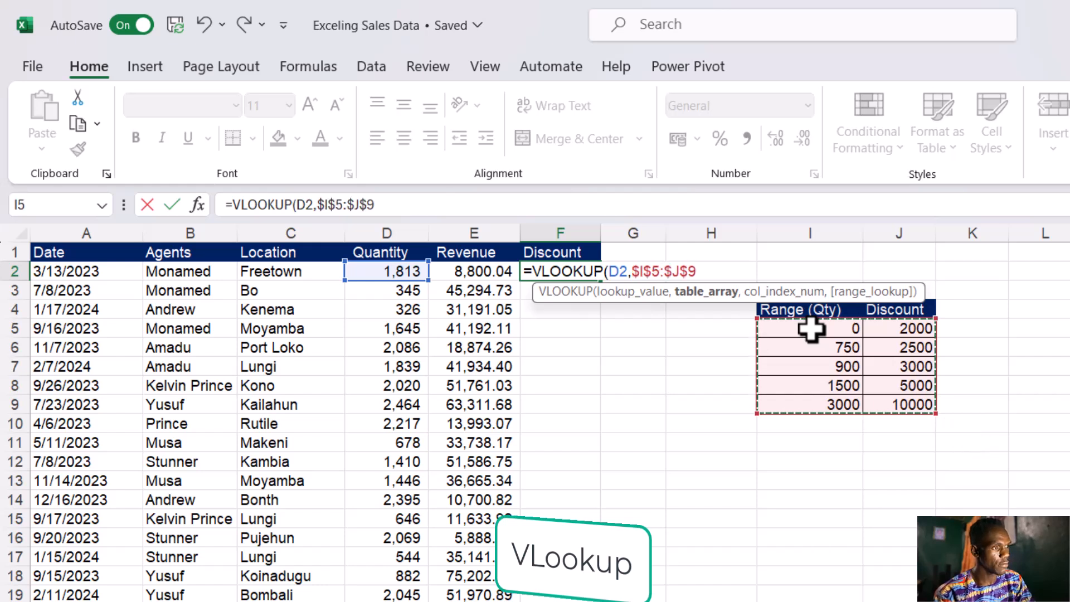
text(,)
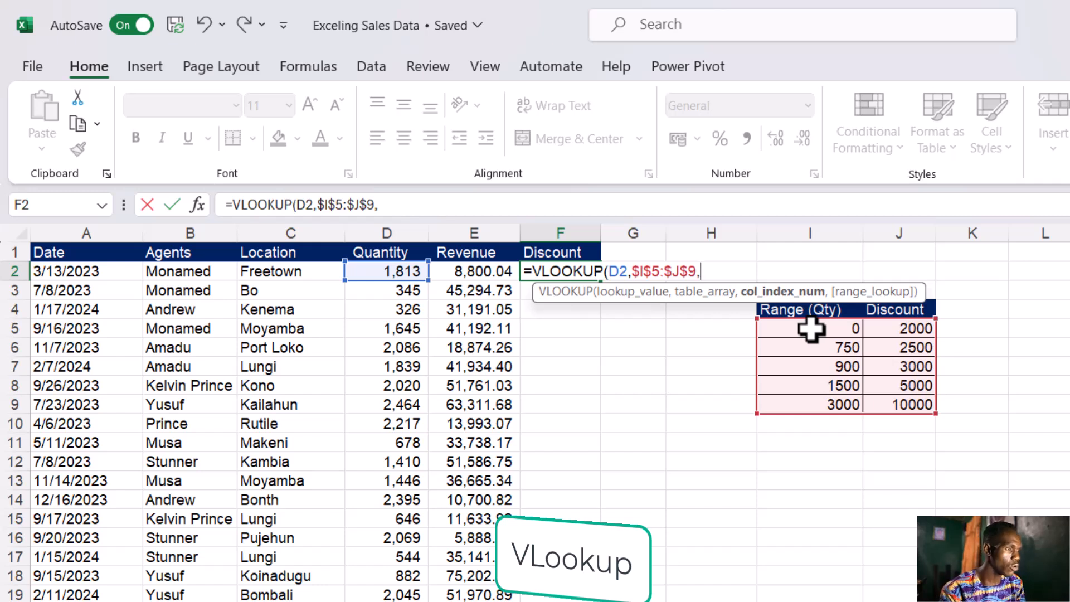
- Complete the VLOOKUP in F2 with column index 2 and TRUE for an approximate match
text(2)
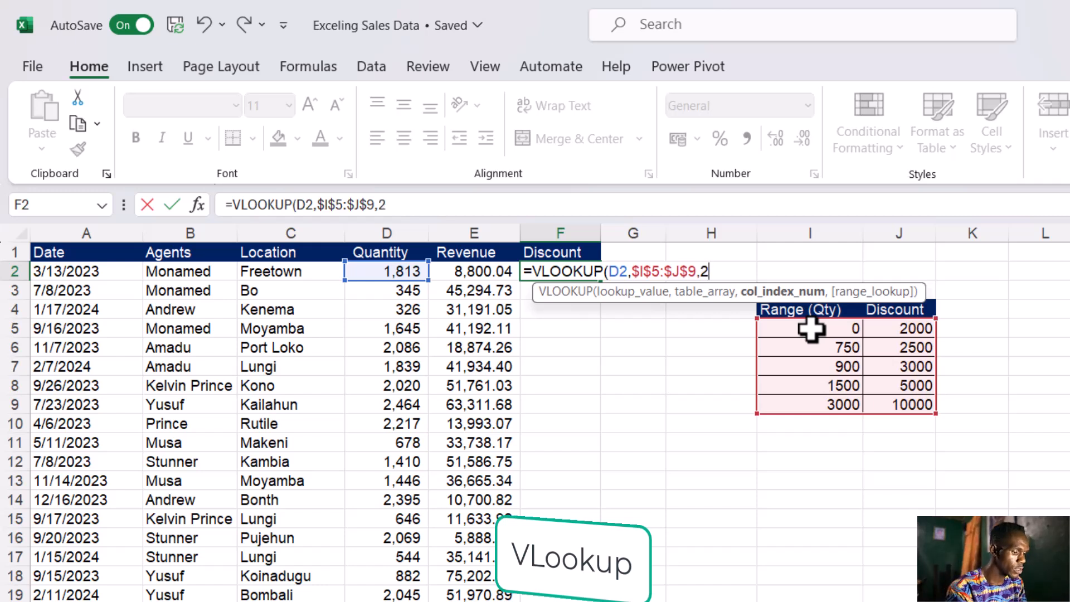
text(,)
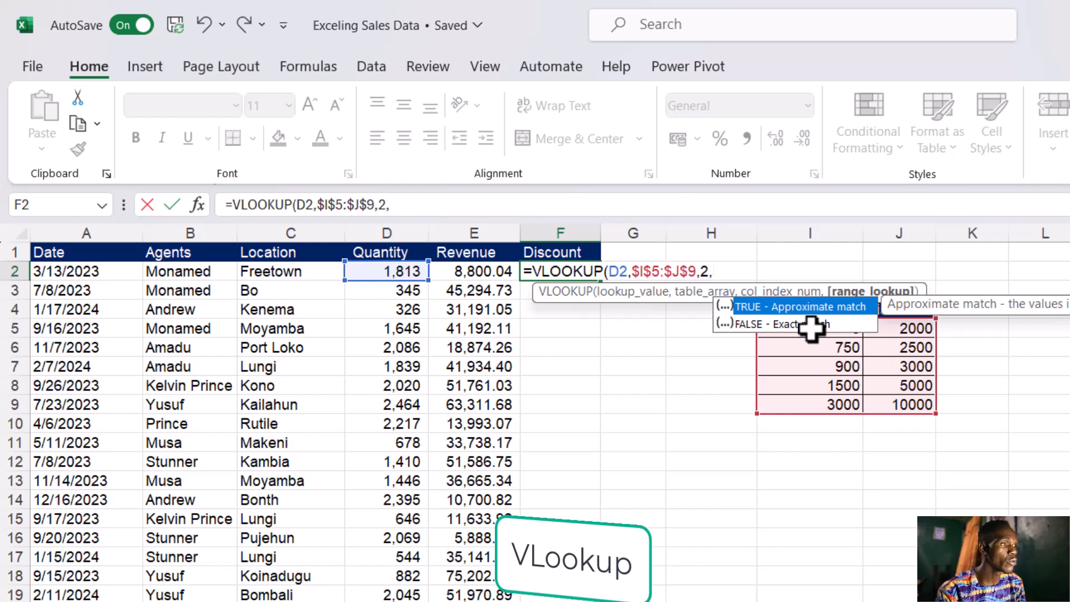
key(Tab)
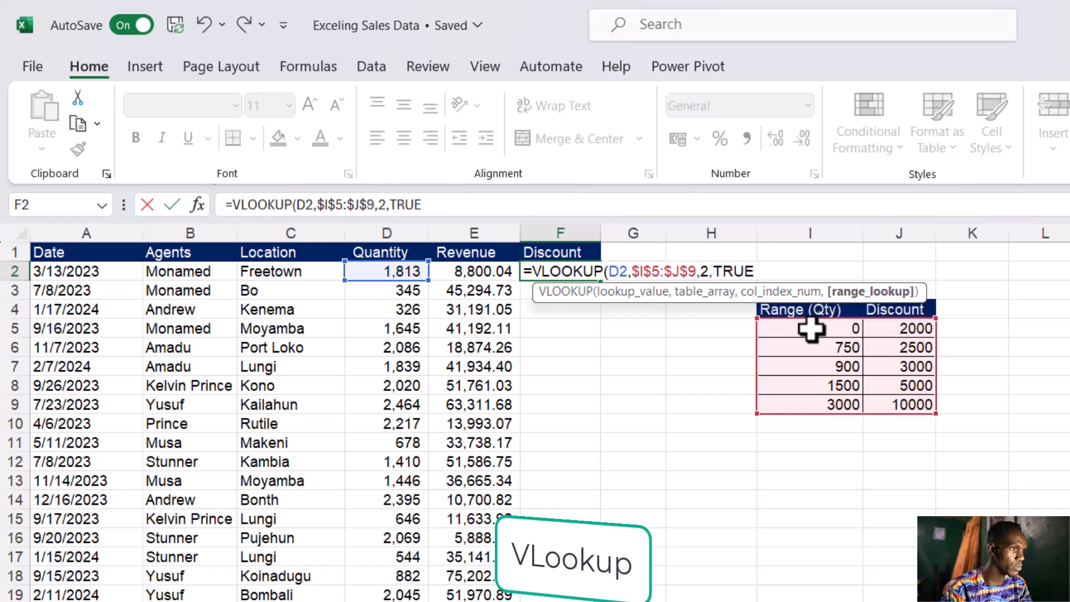
text())
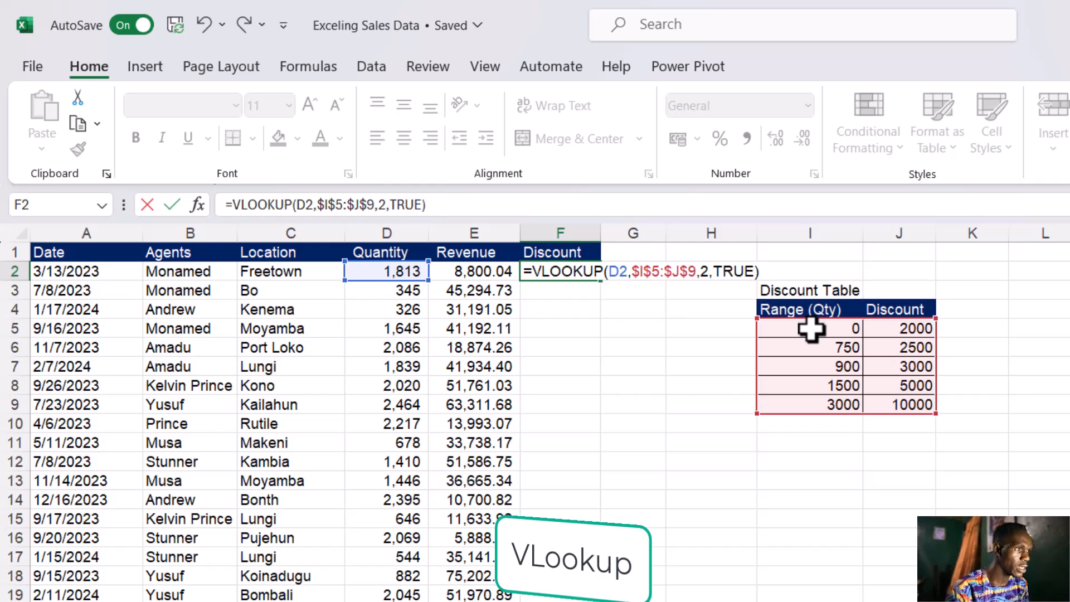
key(Return)
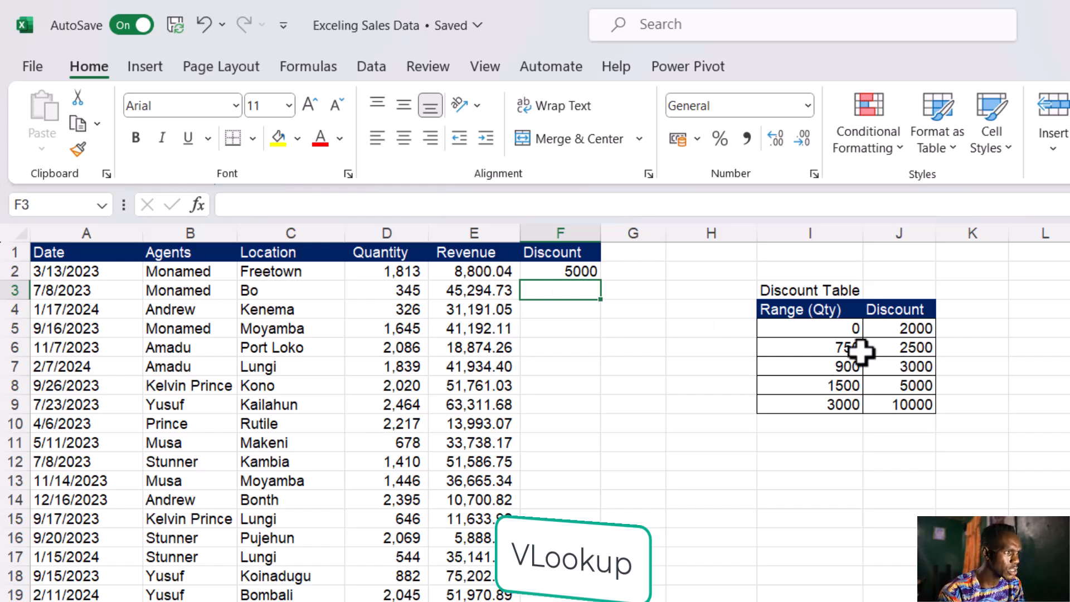
- Fill the F2 discount formula down the Discount column for all sales rows and check the filled cells
click(578, 273)
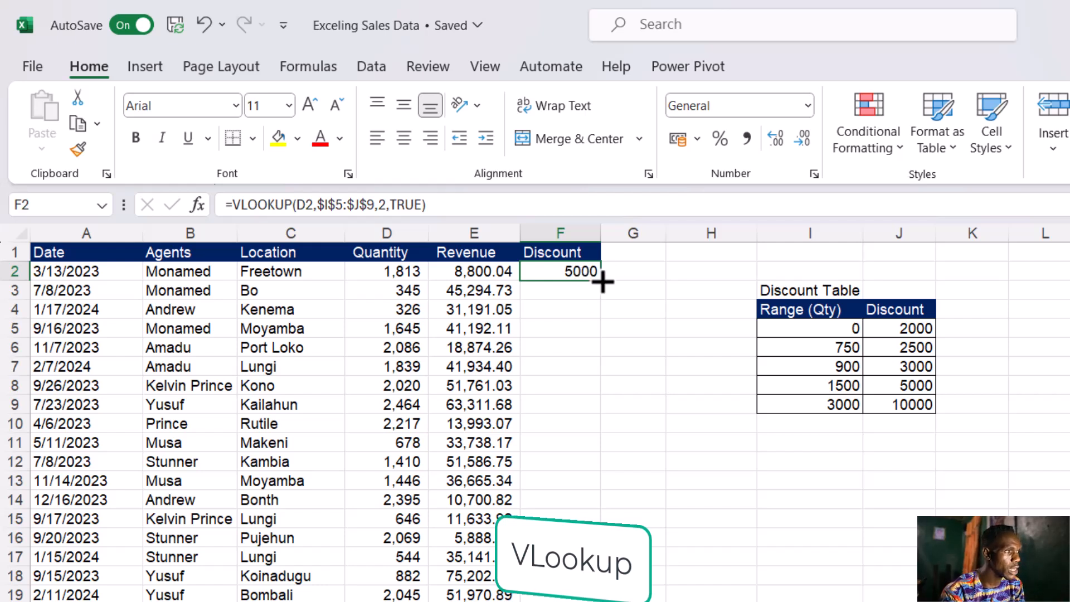
double_click(600, 280)
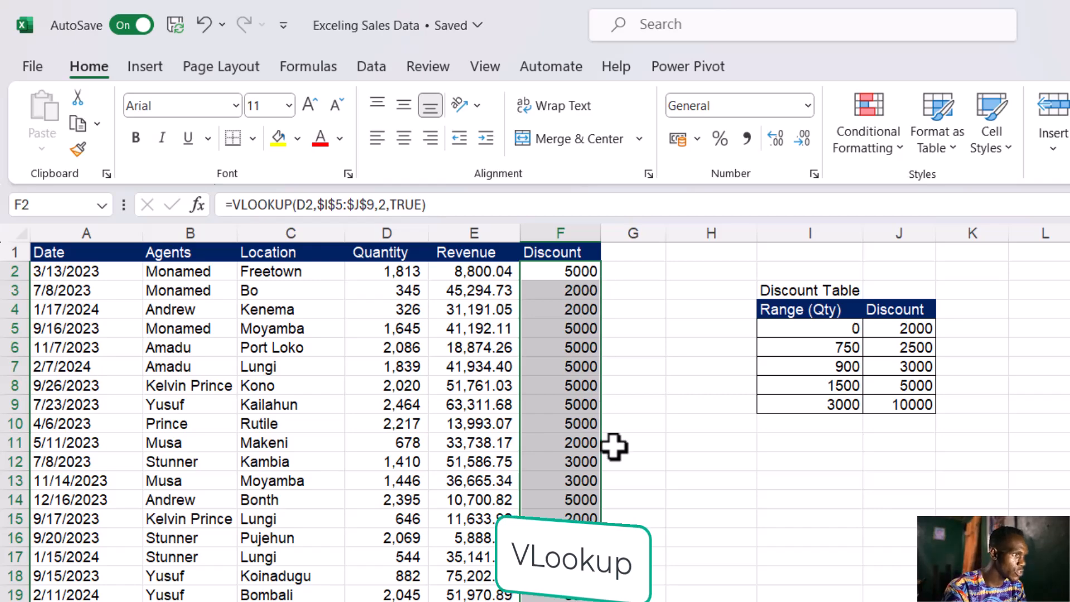
scroll(613, 446, down, 15)
scroll(613, 446, up, 15)
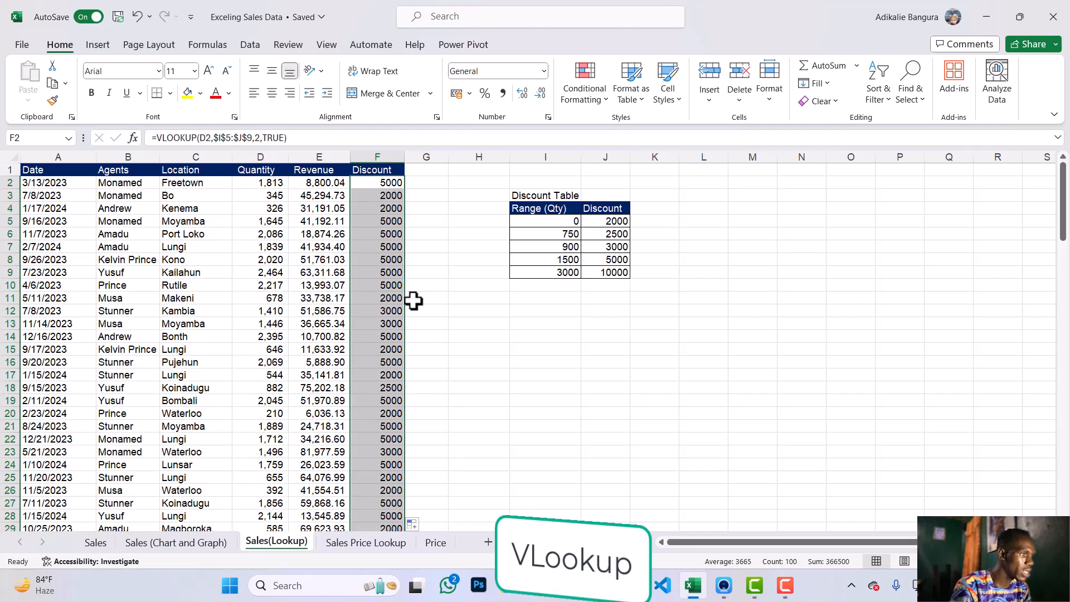
- Select the Percentages cells H116:H125 in the Student Grades table to check their number format
scroll(413, 301, down, 20)
scroll(413, 301, down, 4)
scroll(413, 301, up, 1)
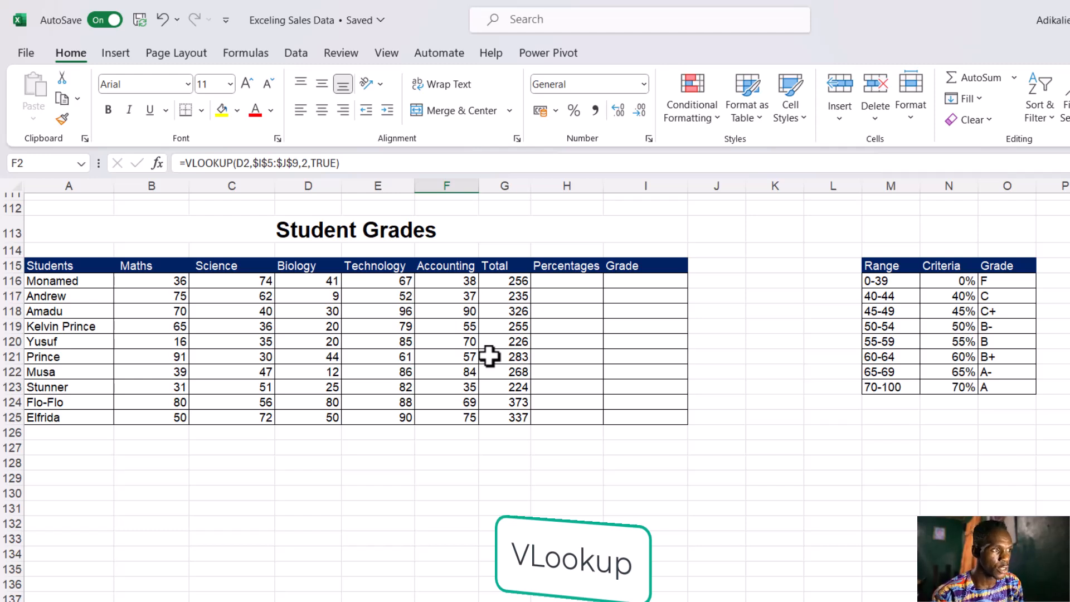
click(559, 280)
key(shift+Down)
key(shift+Down)
key(shift+Down)
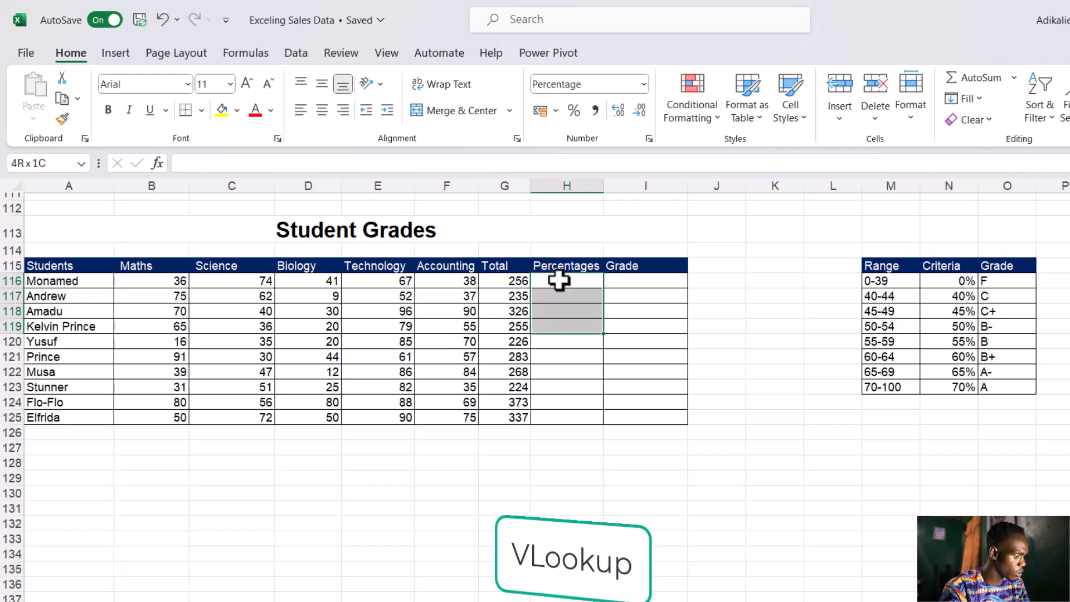
key(shift+Down)
key(shift+Down)
key(shift+Down)
key(shift+Down)
key(shift+Down)
key(shift+Down)
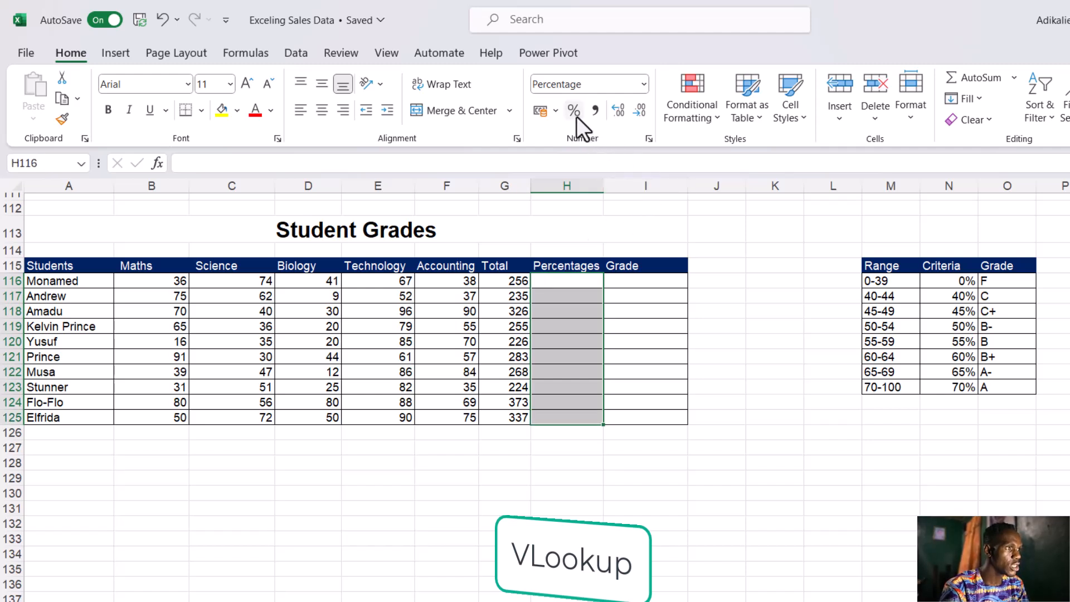
- Calculate the first student's percentage in H116 with =G116/500 and fill the formula down to H125
click(564, 287)
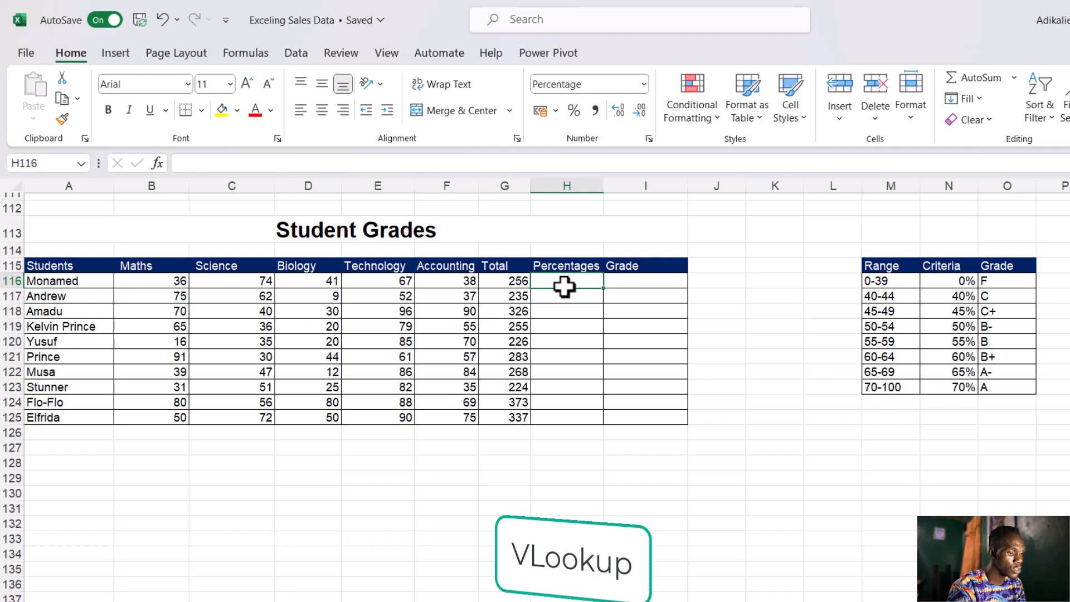
text(=)
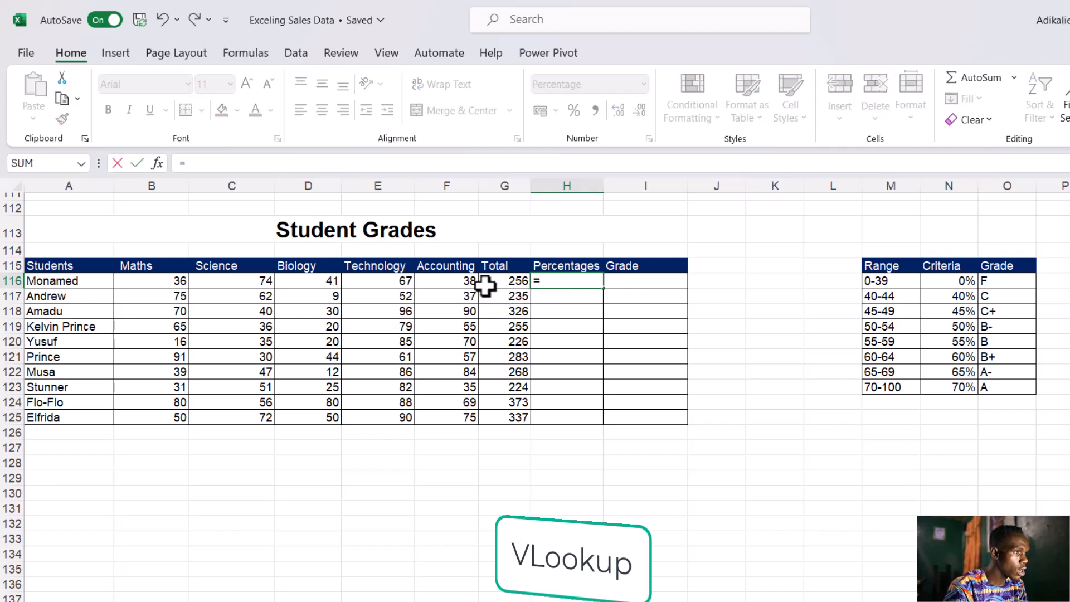
click(496, 286)
text(/)
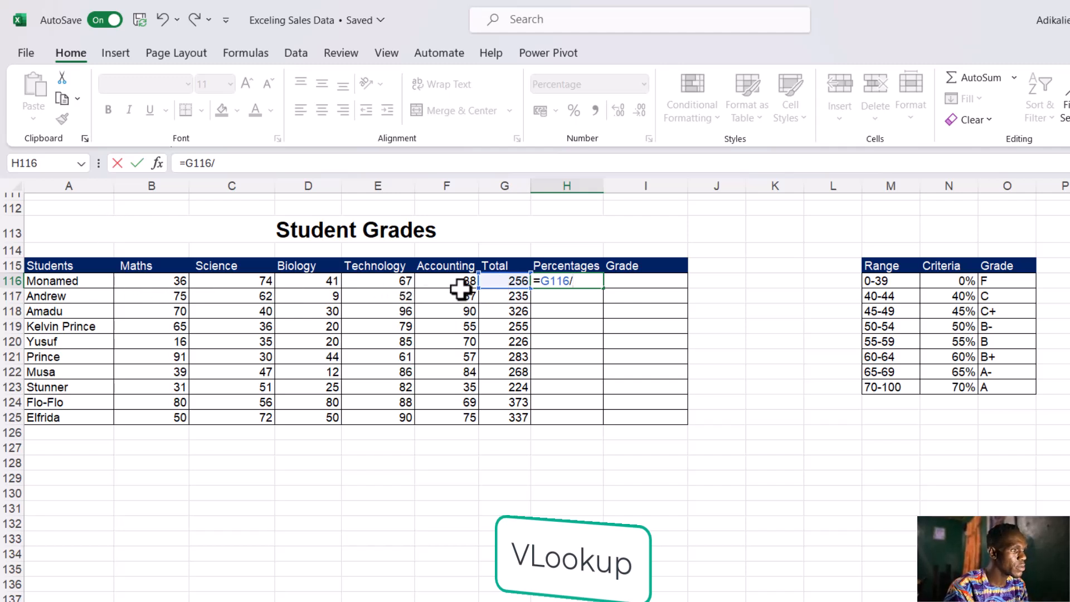
text(500)
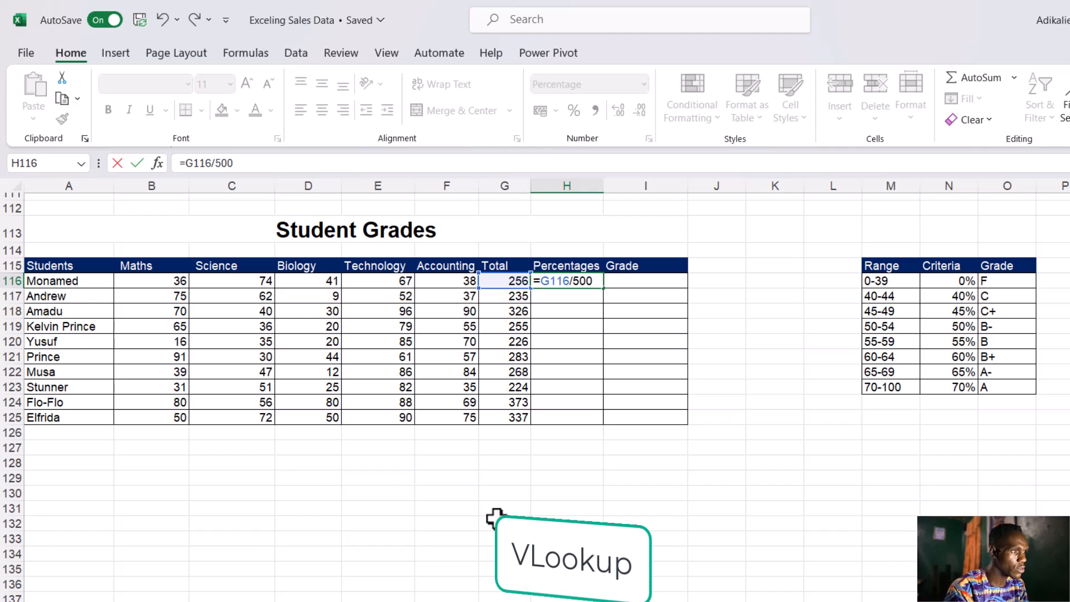
key(Return)
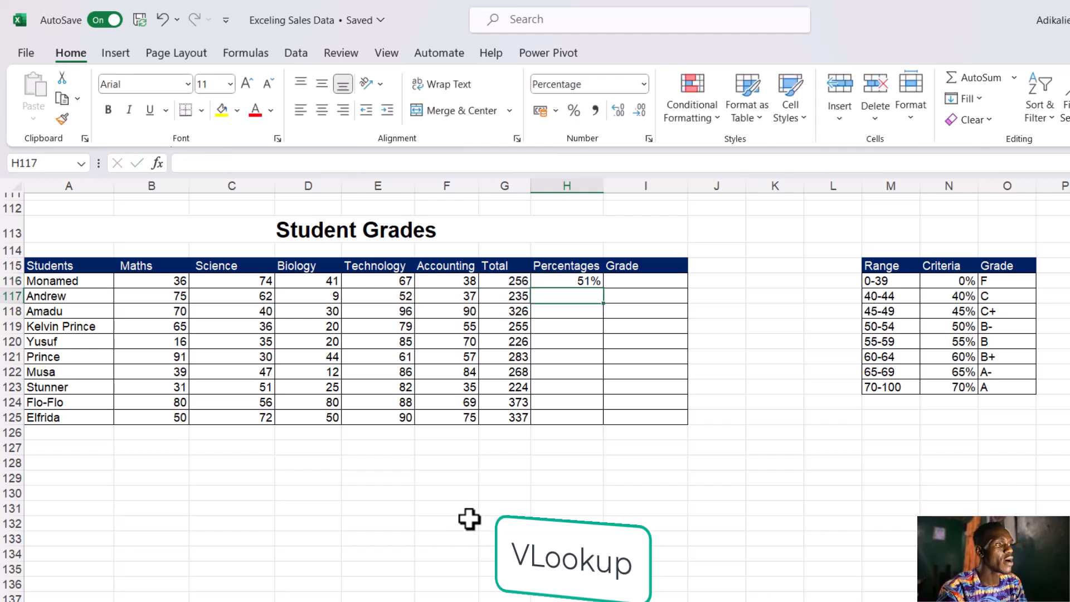
click(588, 282)
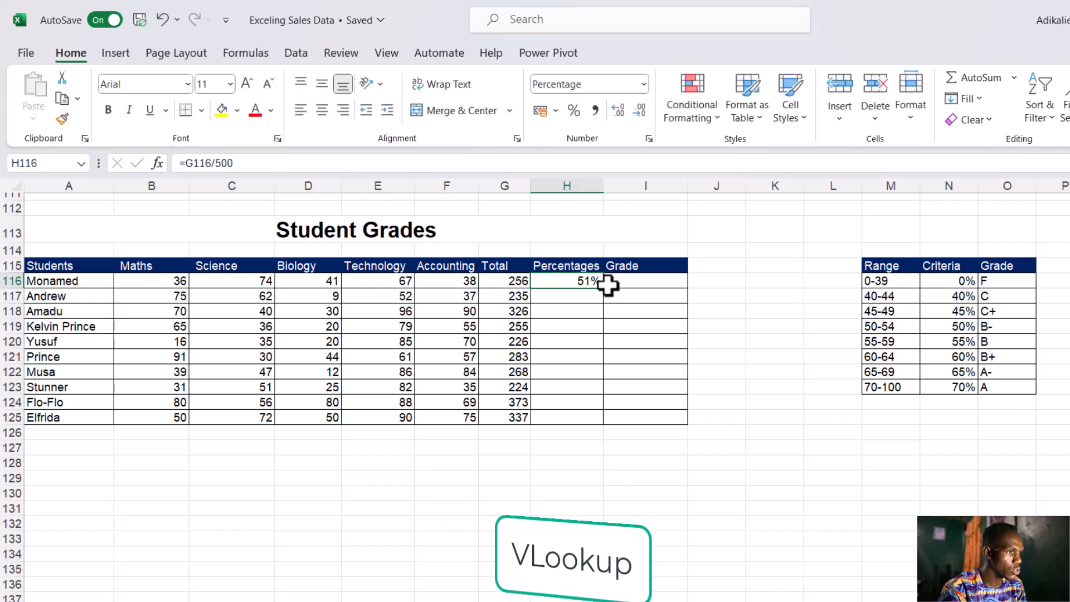
double_click(604, 289)
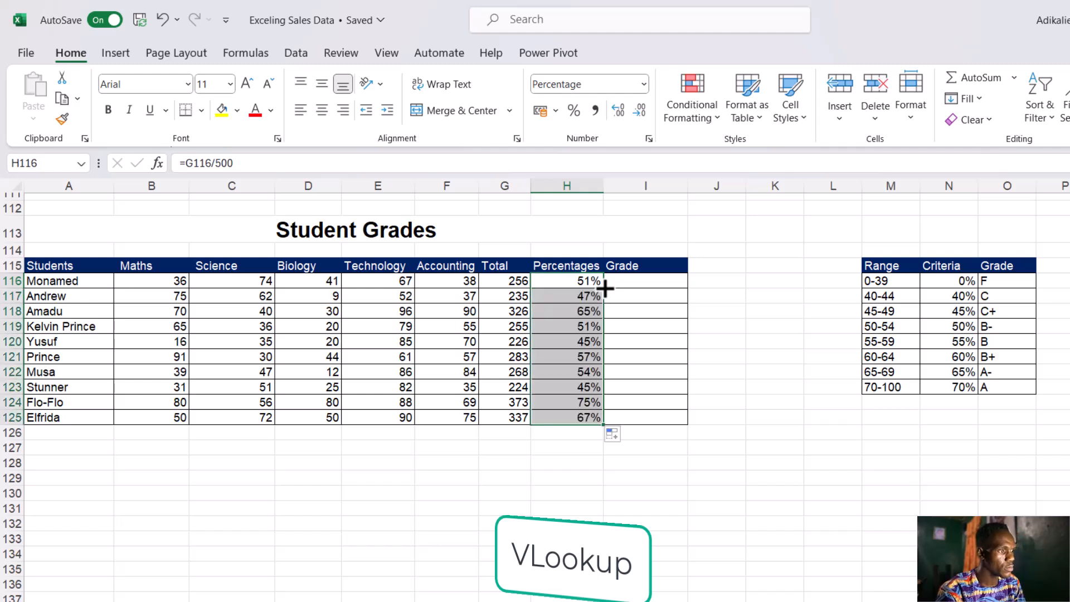
- Start a VLOOKUP formula in I116 with the percentage in H116 as the lookup value
click(663, 283)
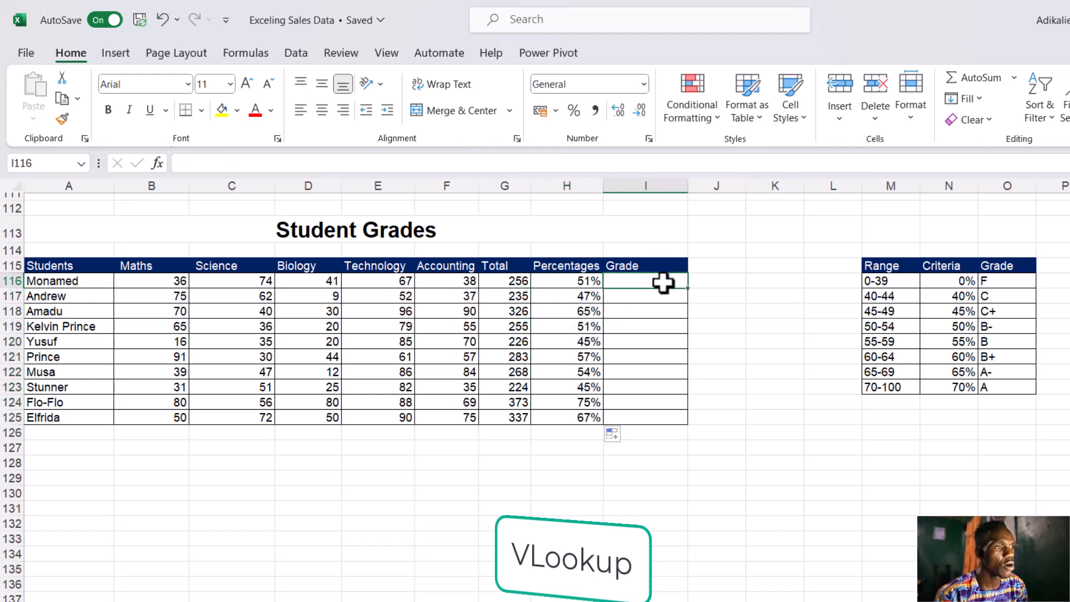
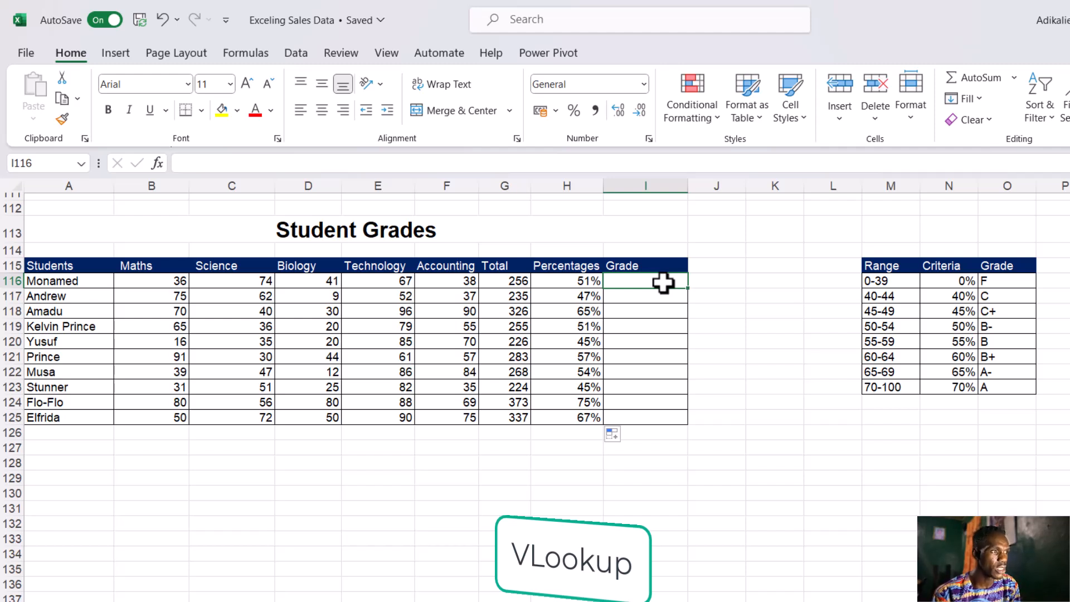
text(=)
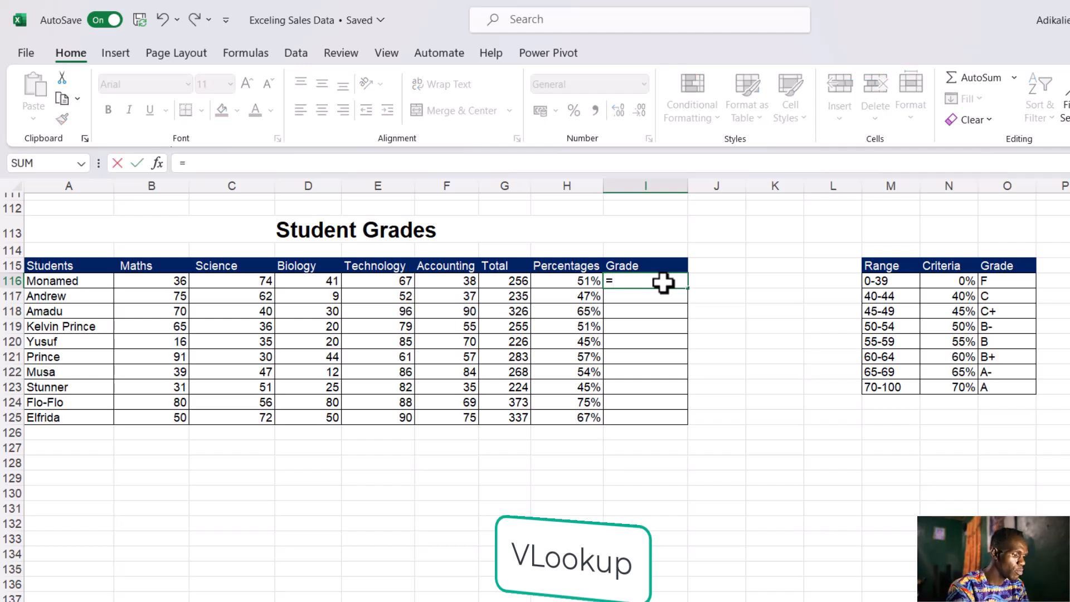
text(vloo)
key(Tab)
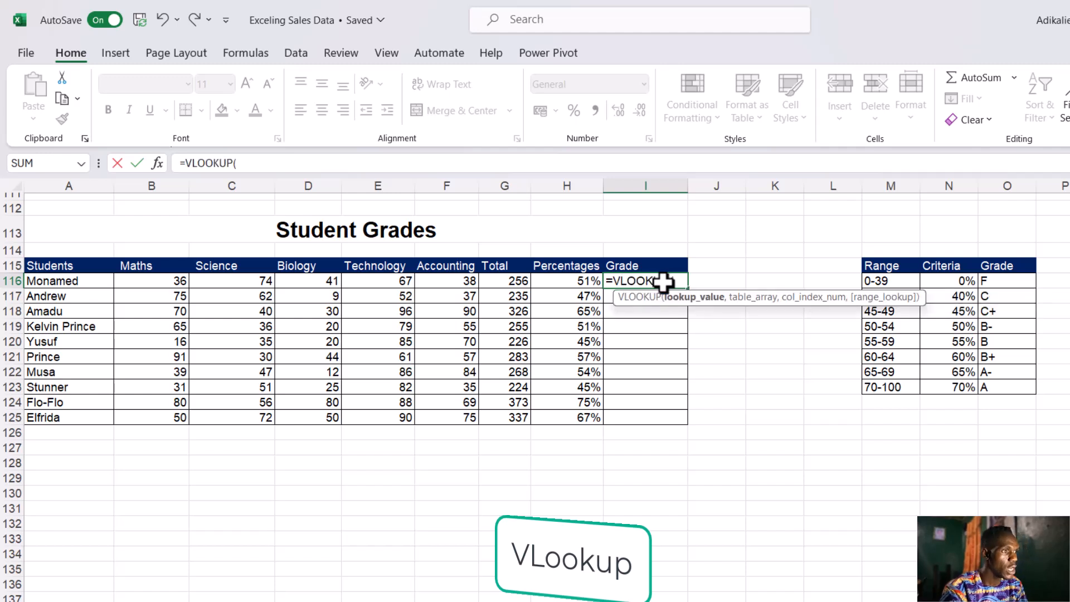
click(574, 283)
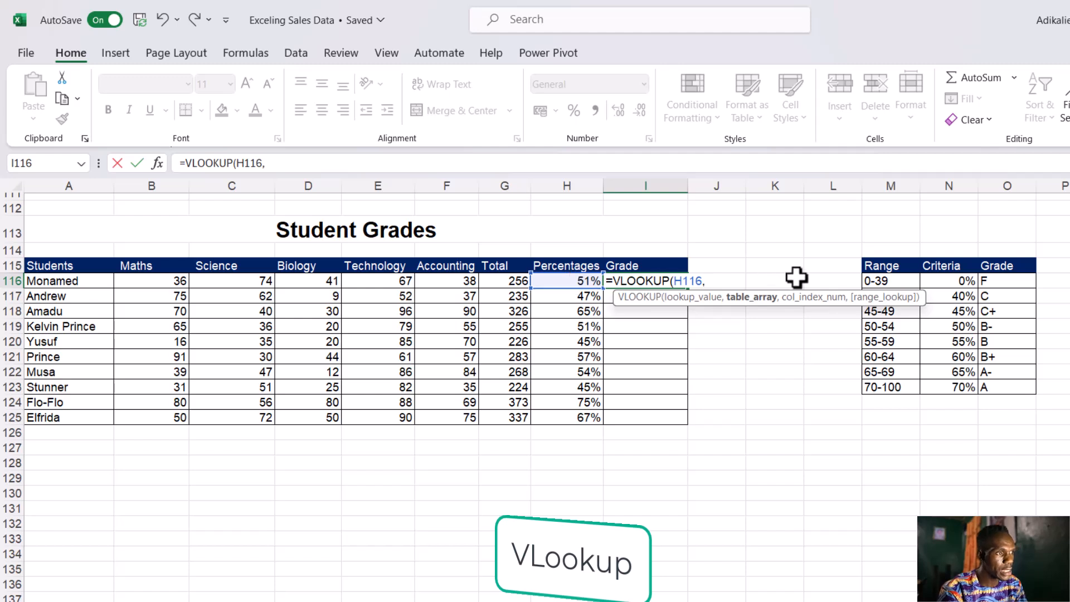
- Set the VLOOKUP table array to the Criteria and Grade data as $N$116:$O$123, with column index 2
click(960, 282)
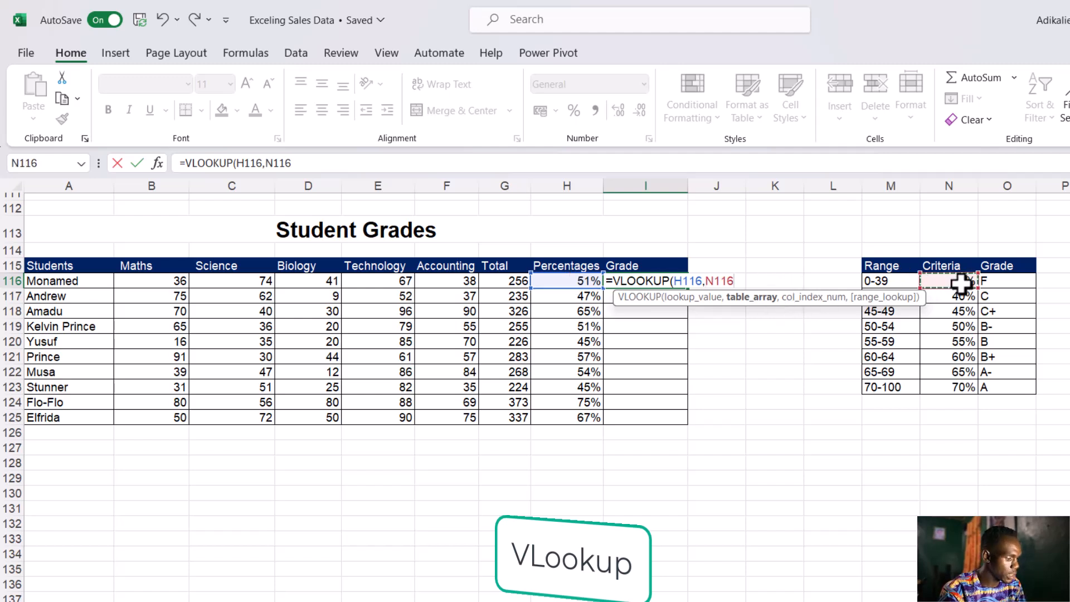
drag(960, 283, 1003, 293)
key(shift+Down)
key(shift+Down)
key(shift+Down)
key(shift+Down)
key(shift+Down)
key(shift+Down)
key(shift+Down)
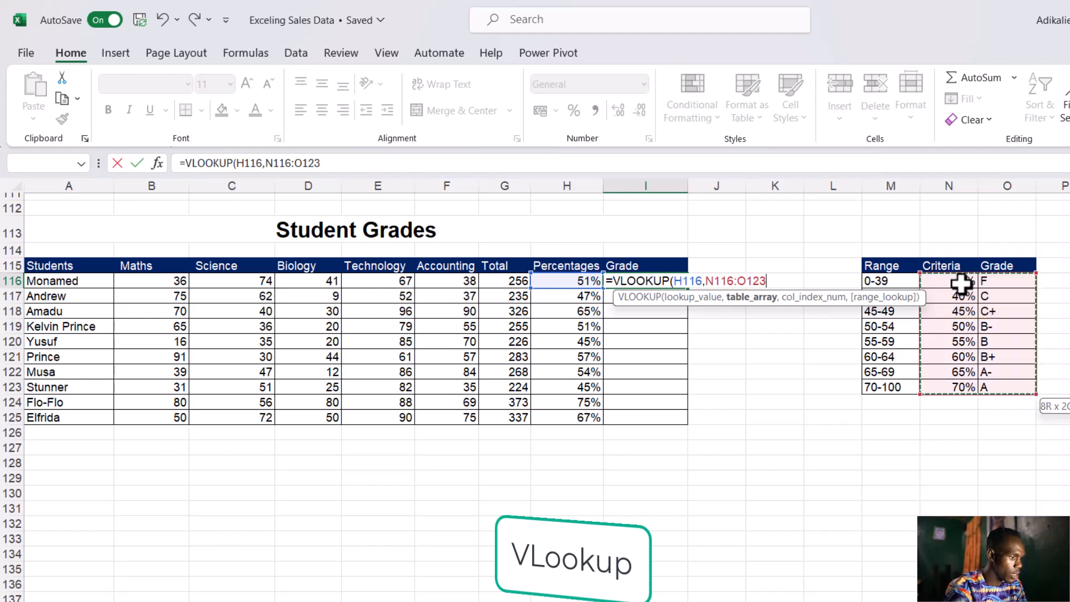
key(F4)
text(,)
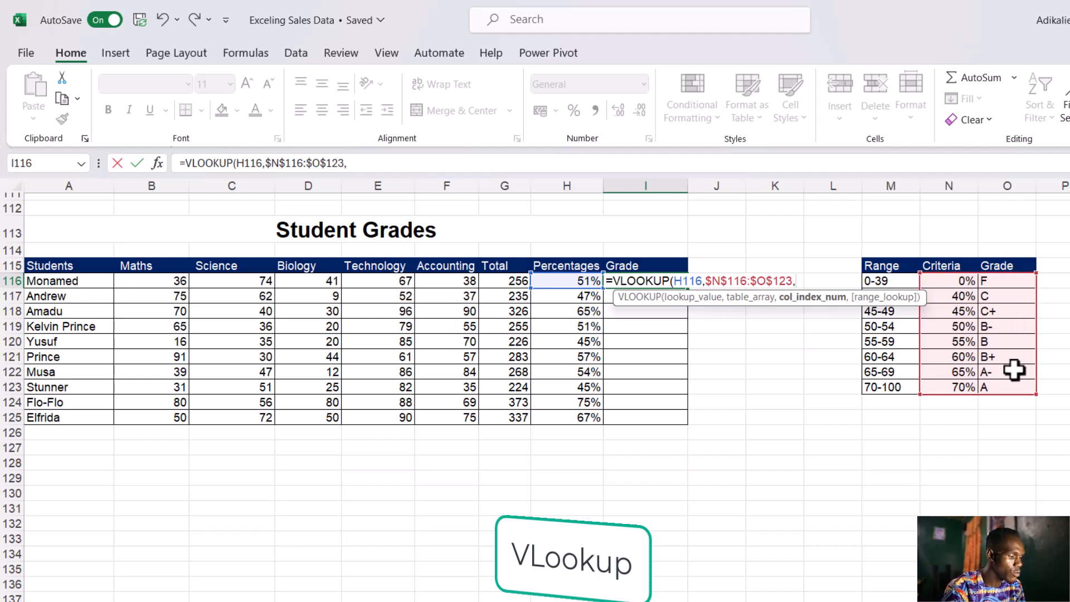
text(2)
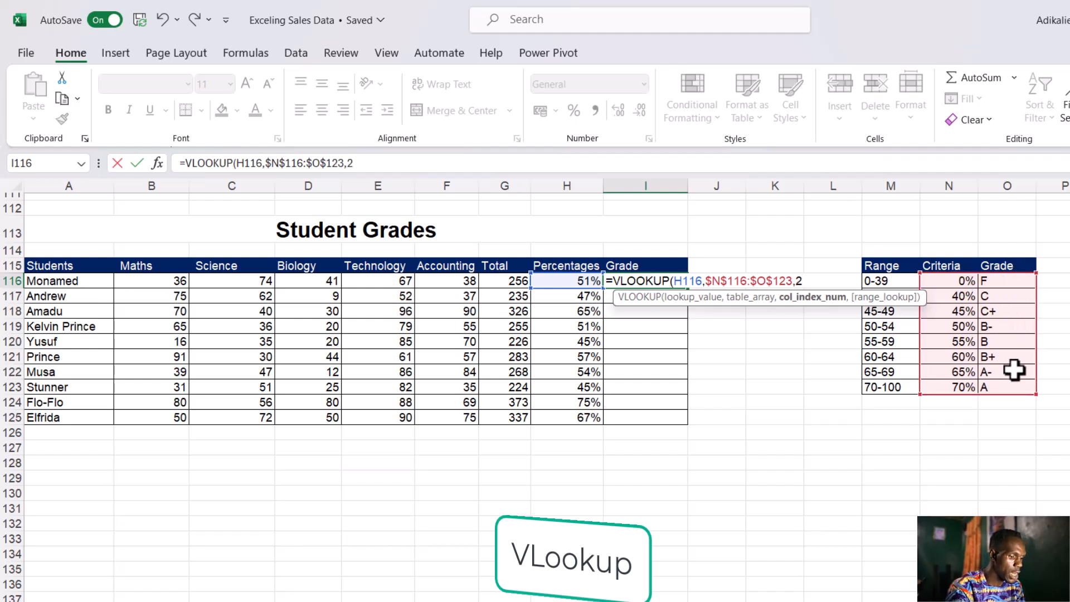
text(,)
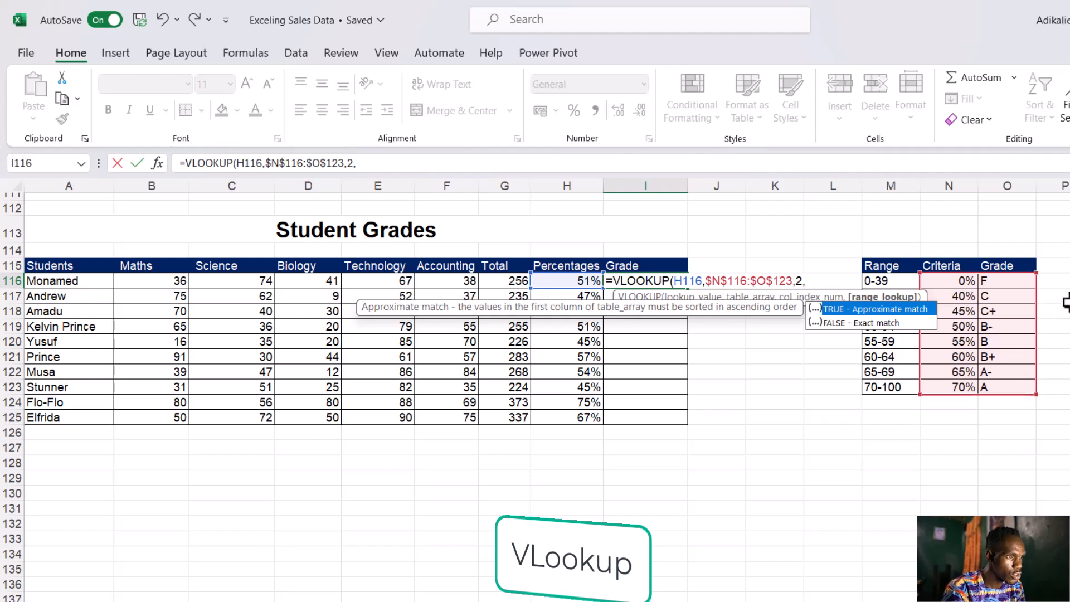
double_click(849, 324)
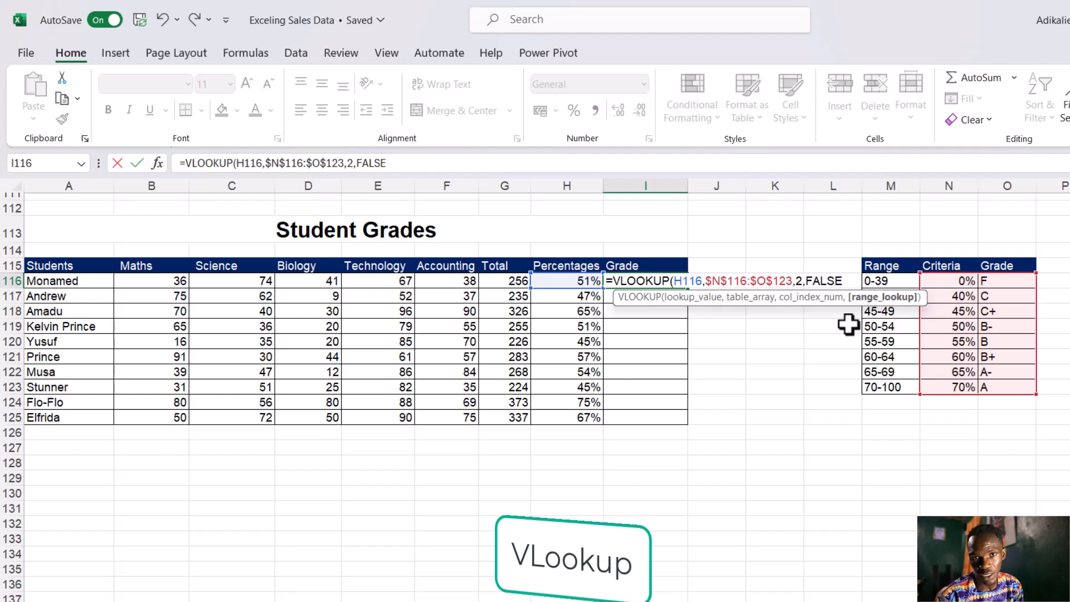
key(BackSpace)
key(BackSpace)
key(BackSpace)
key(BackSpace)
key(BackSpace)
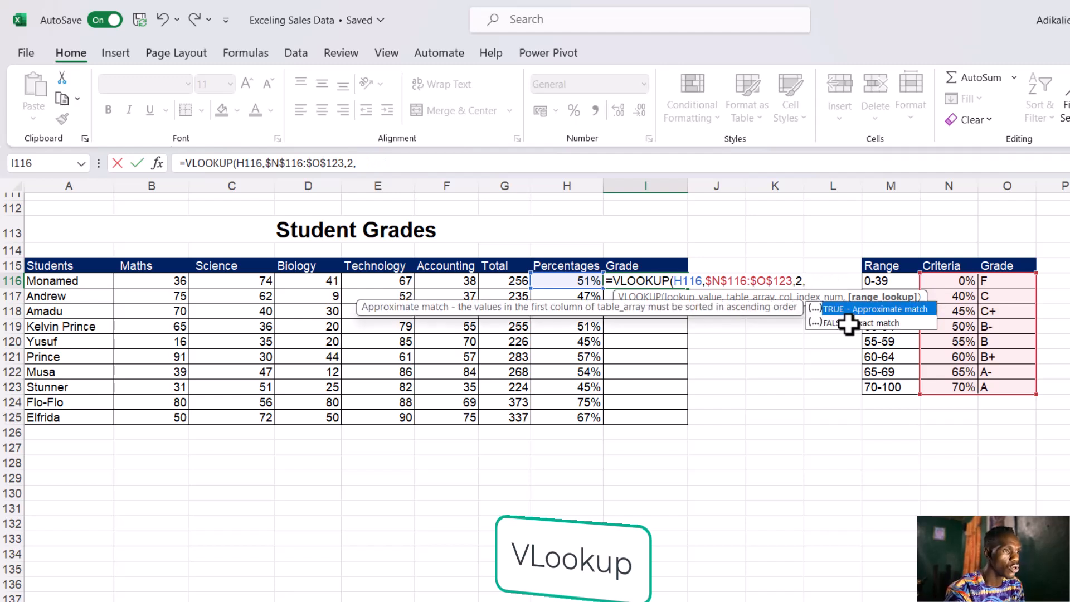
- Complete the I116 VLOOKUP with TRUE for an approximate match and fill the grade formula down to I125
key(Tab)
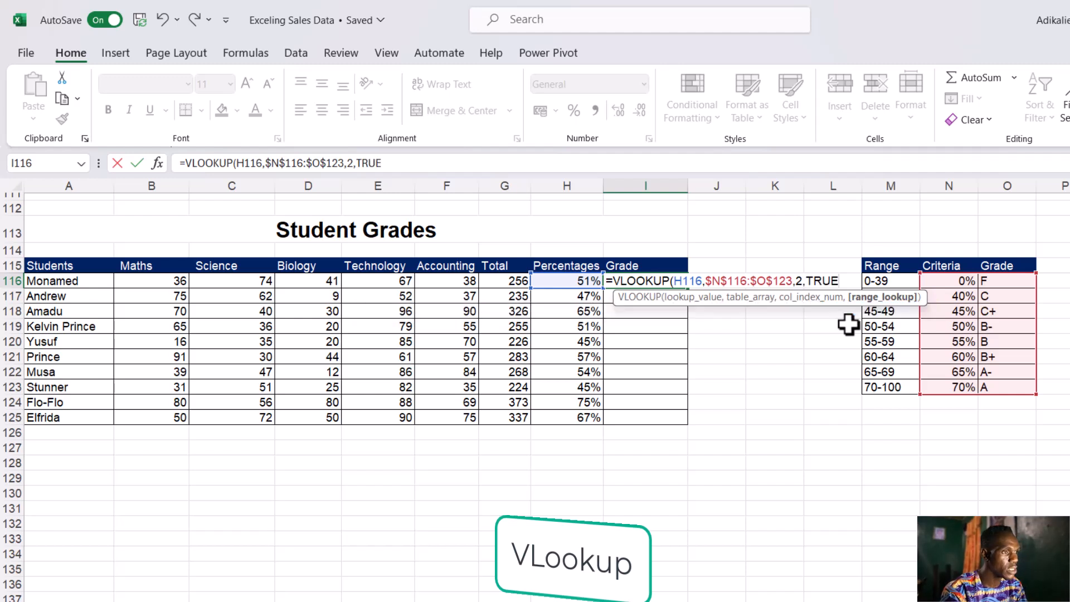
text())
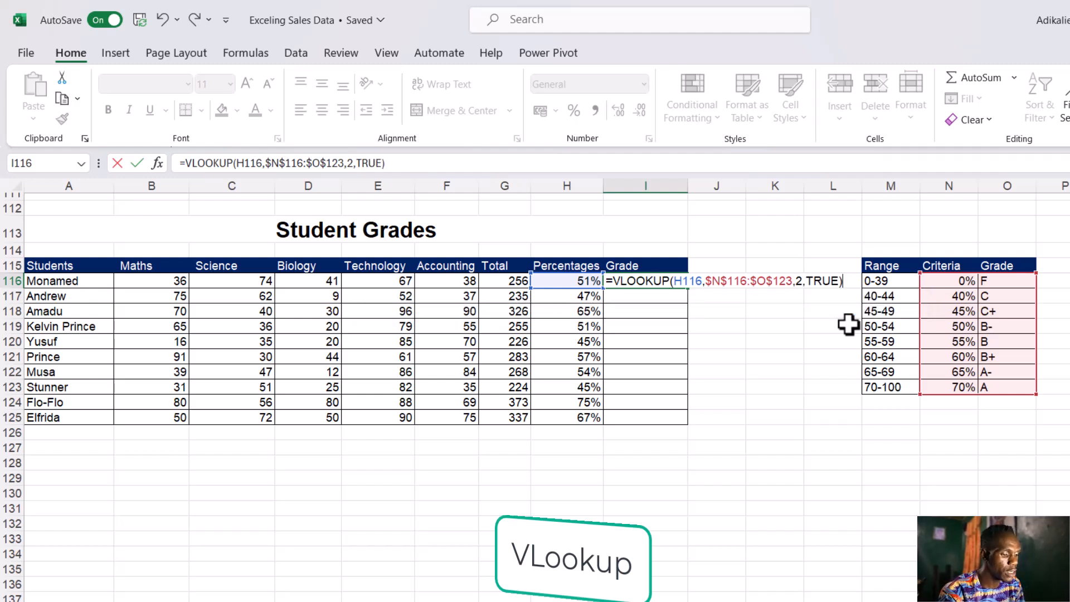
key(Return)
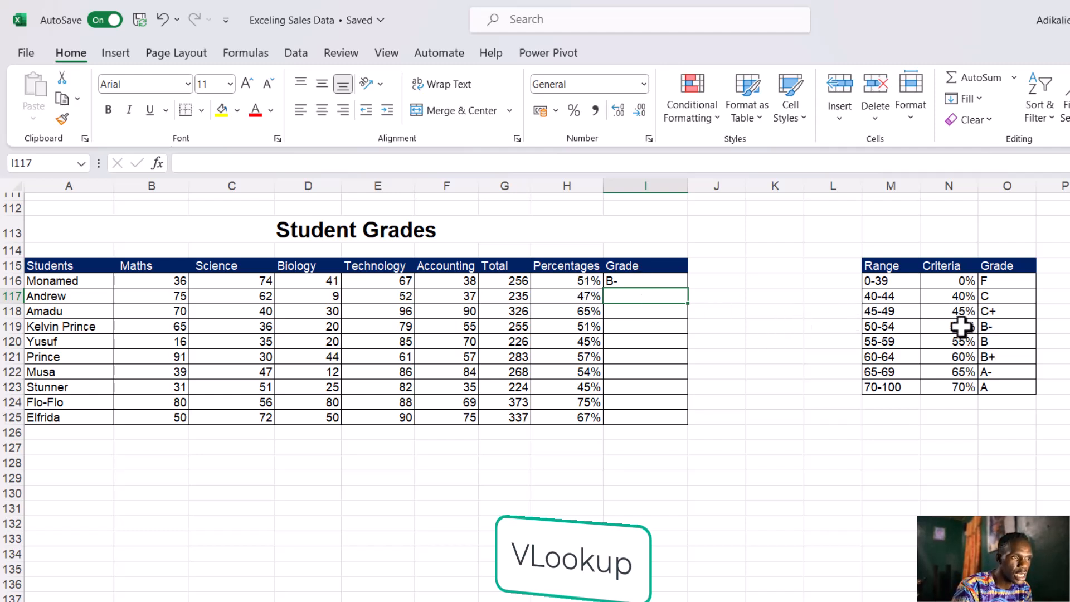
click(633, 281)
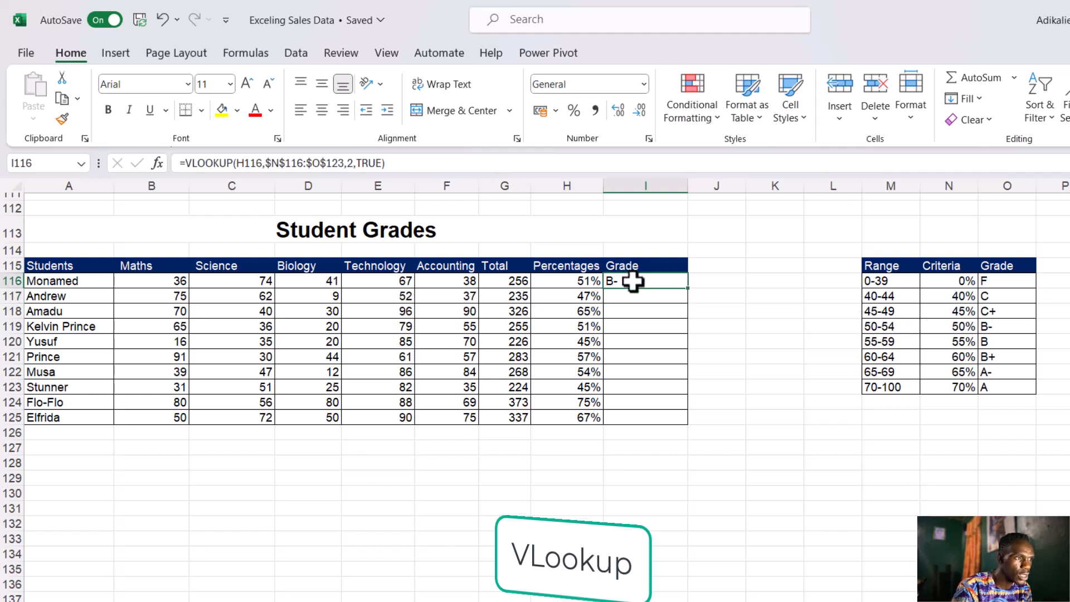
double_click(690, 290)
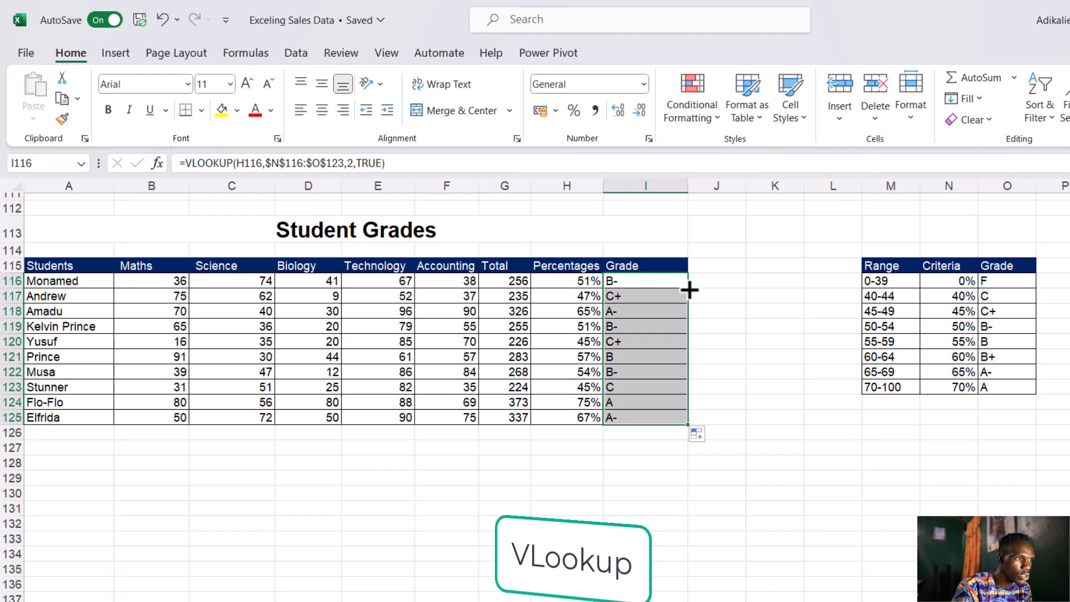
click(734, 373)
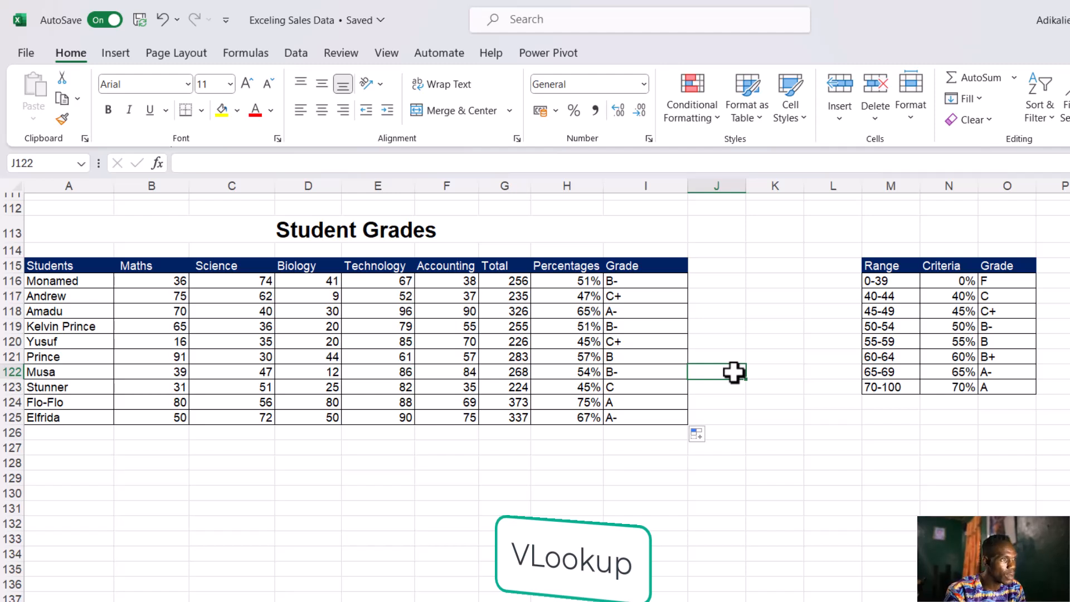
- Open the grade formula in I116 to review its lookup value, table array and match type
click(626, 281)
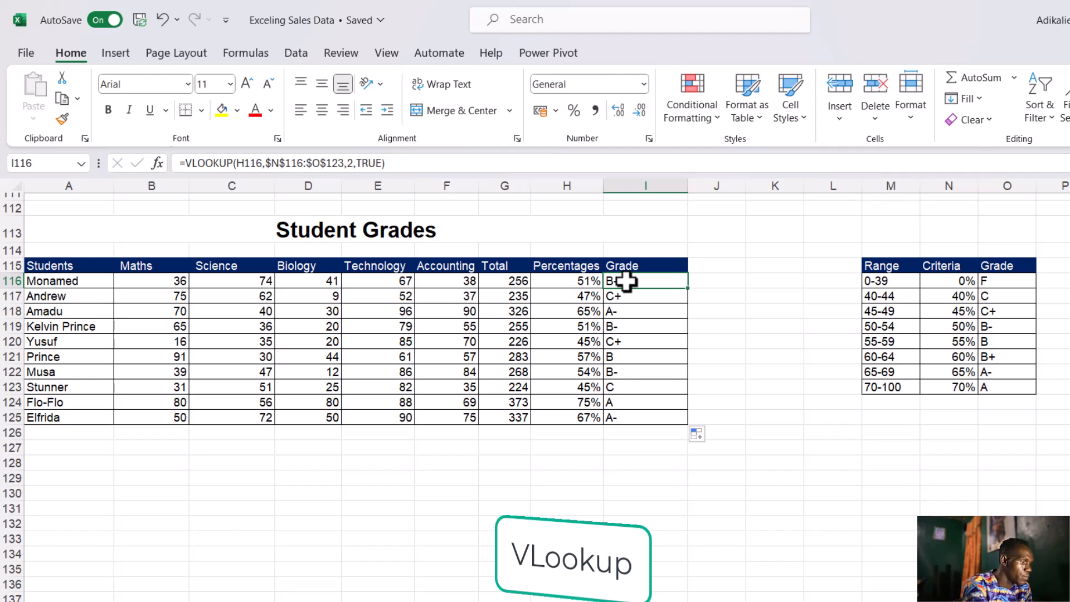
double_click(625, 281)
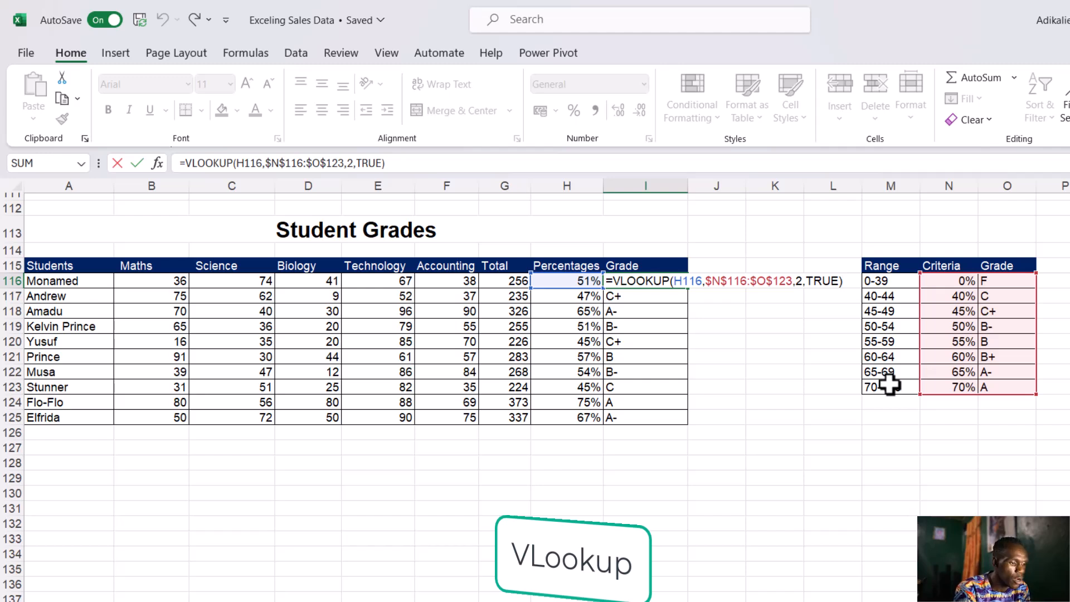
key(Return)
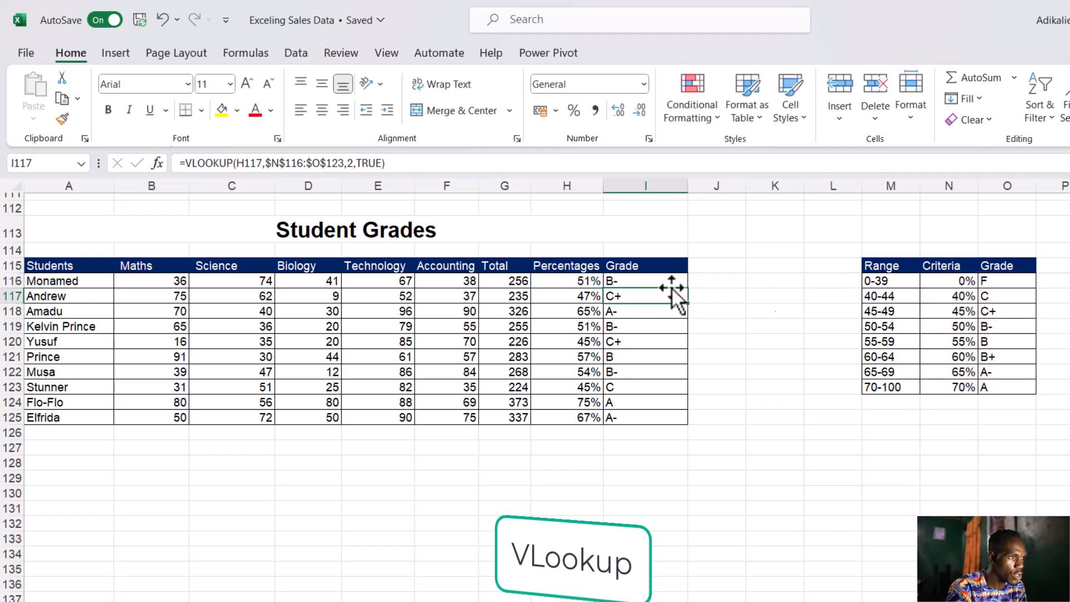
- Replace the grade formula in I116 with a new VLOOKUP that takes H116 as the lookup value
click(643, 284)
text(=vlo)
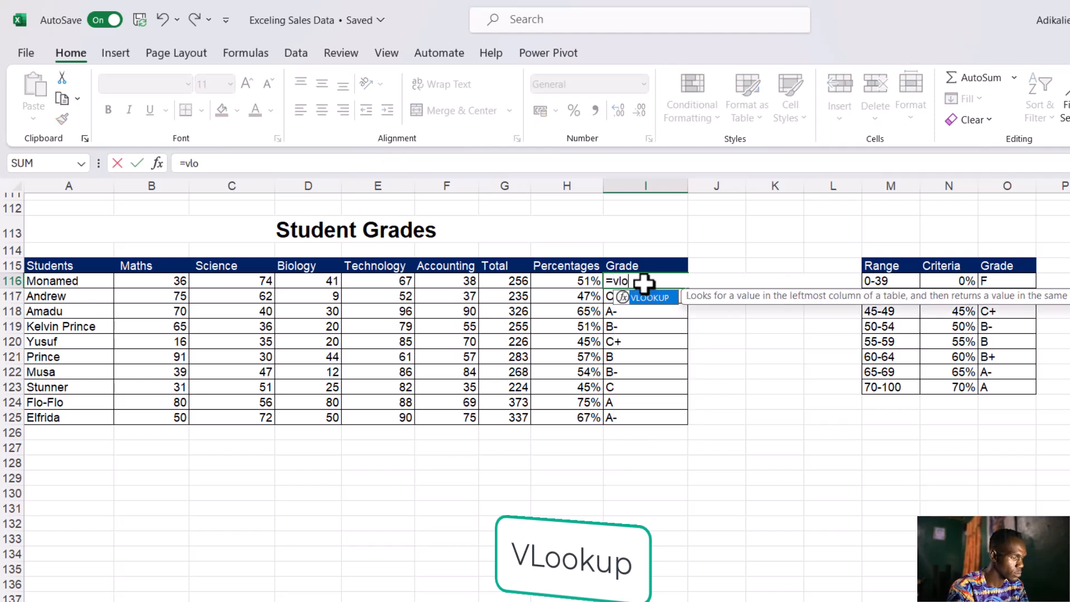
key(Tab)
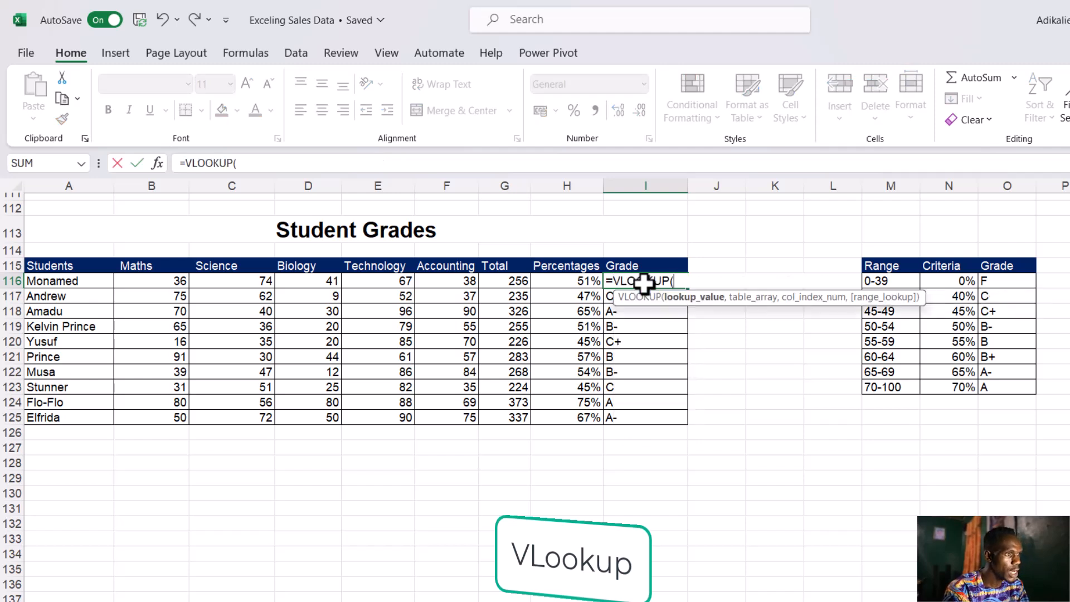
click(574, 282)
text(,)
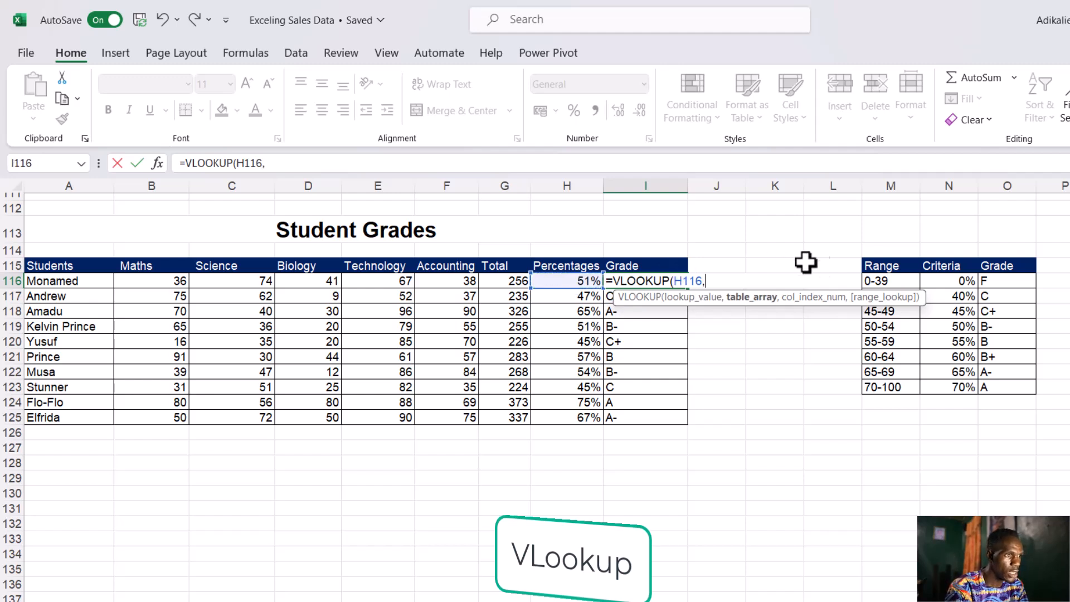
- Try the Range, Criteria and Grade columns as the VLOOKUP table array, entered as $M$116:$O$123
click(886, 284)
key(shift+Right)
key(shift+Down)
key(shift+Right)
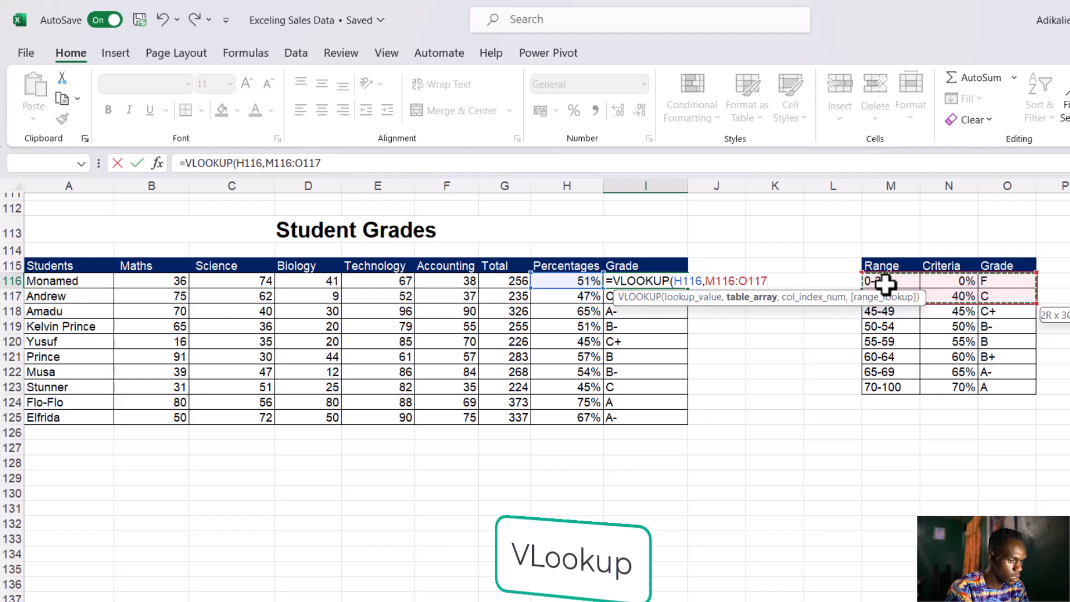
key(ctrl+shift+Down)
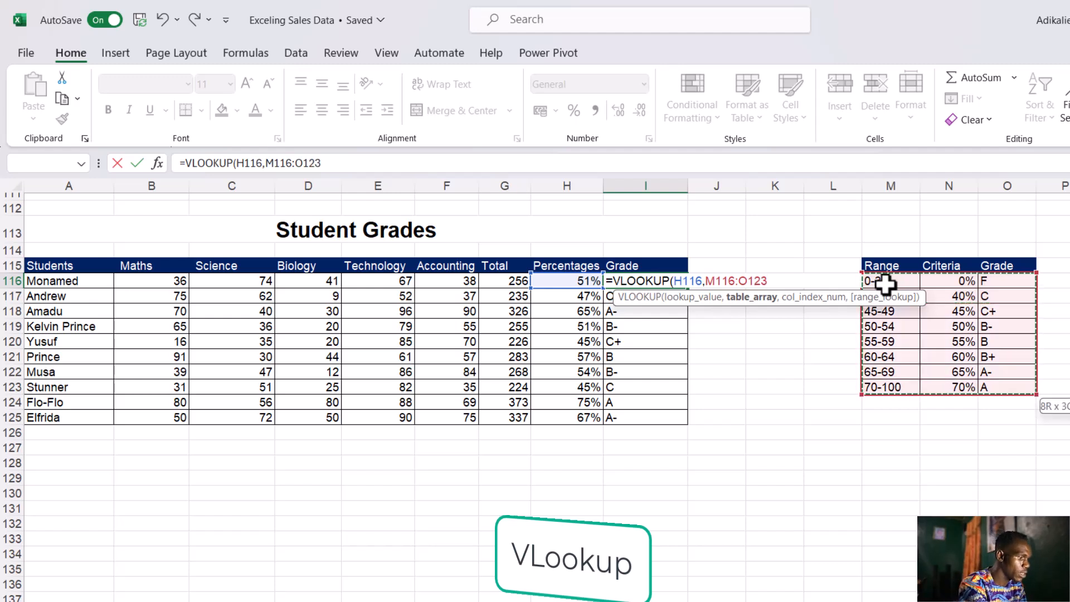
key(F4)
text(,)
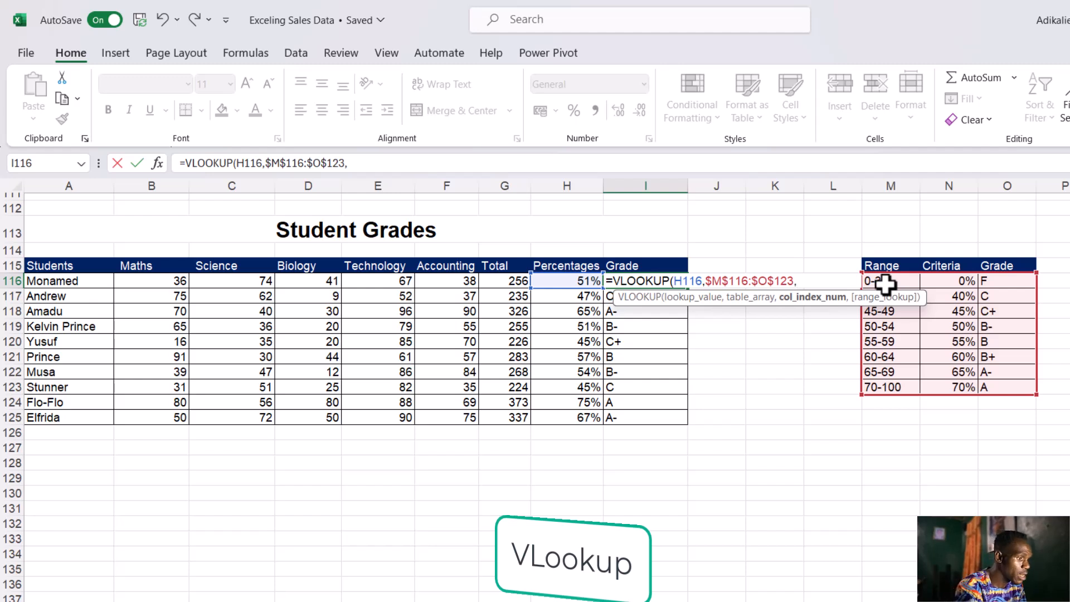
- Complete the I116 VLOOKUP with column index 3 and TRUE for an approximate match
text(3)
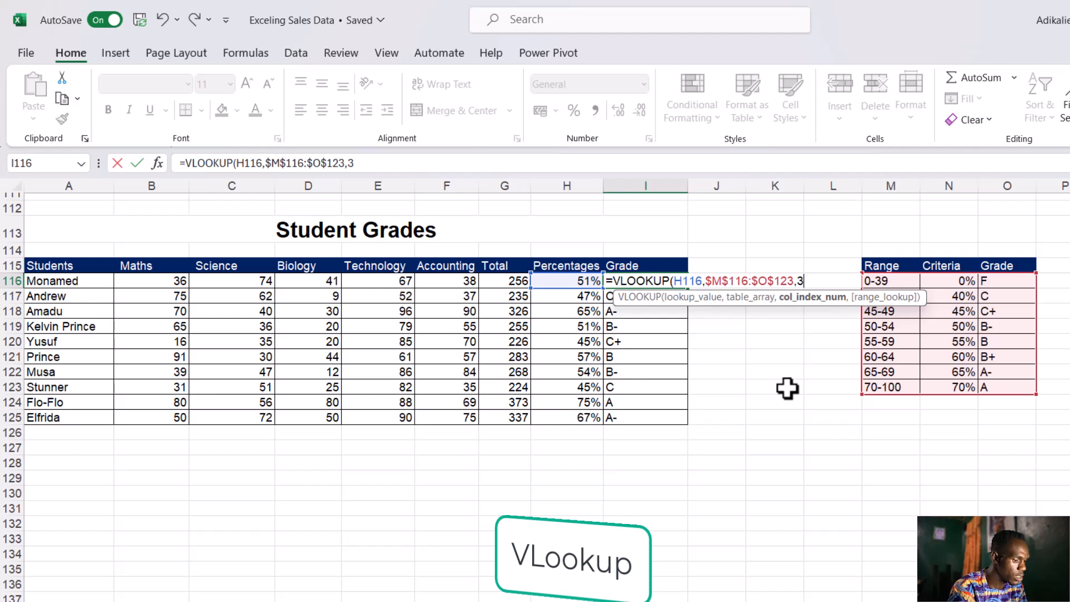
text(,)
key(Tab)
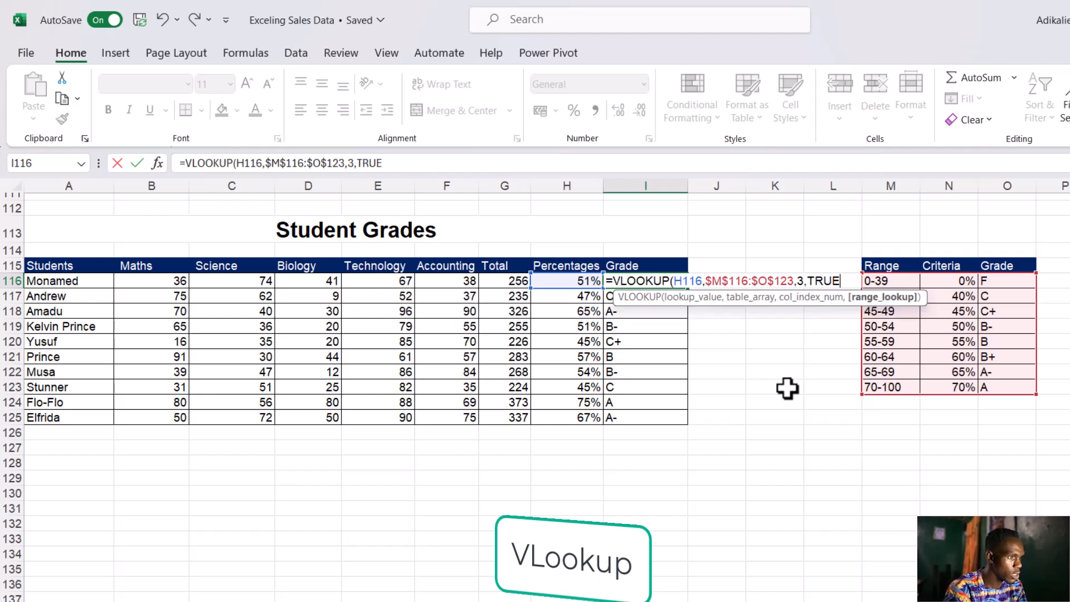
text())
key(Return)
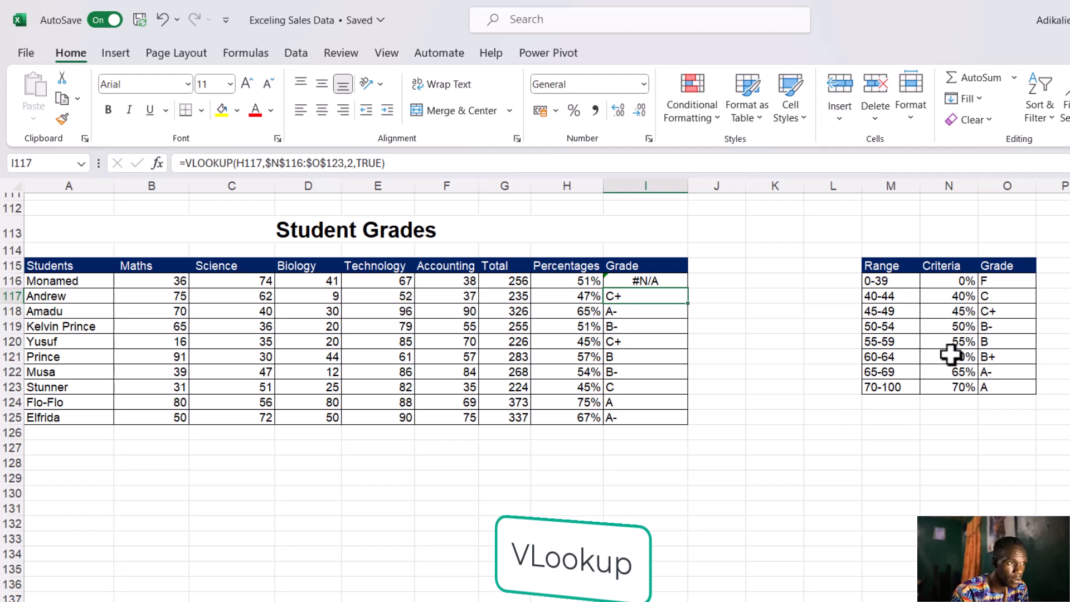
- Overwrite the formula in I116 with a new VLOOKUP that uses H116 as the lookup value
key(Up)
key(Up)
key(Down)
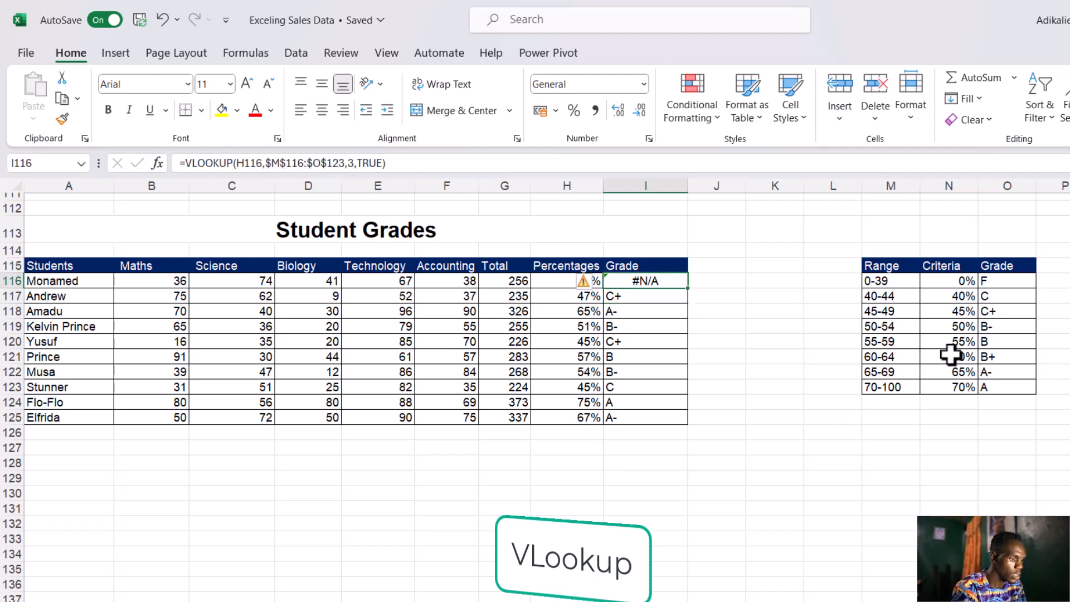
text(=vlo)
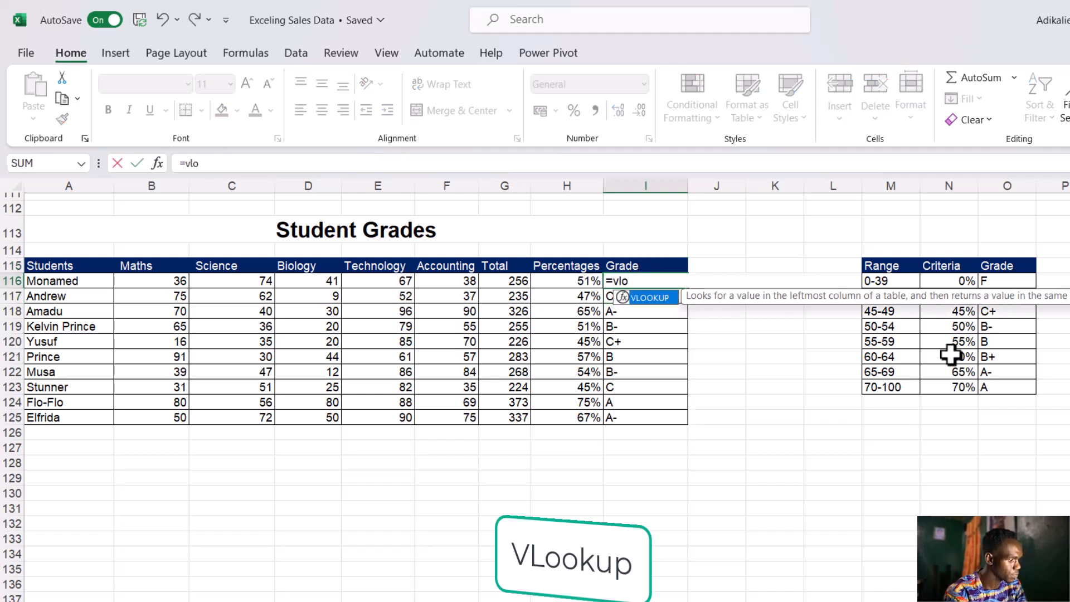
key(Tab)
key(Left)
text(,)
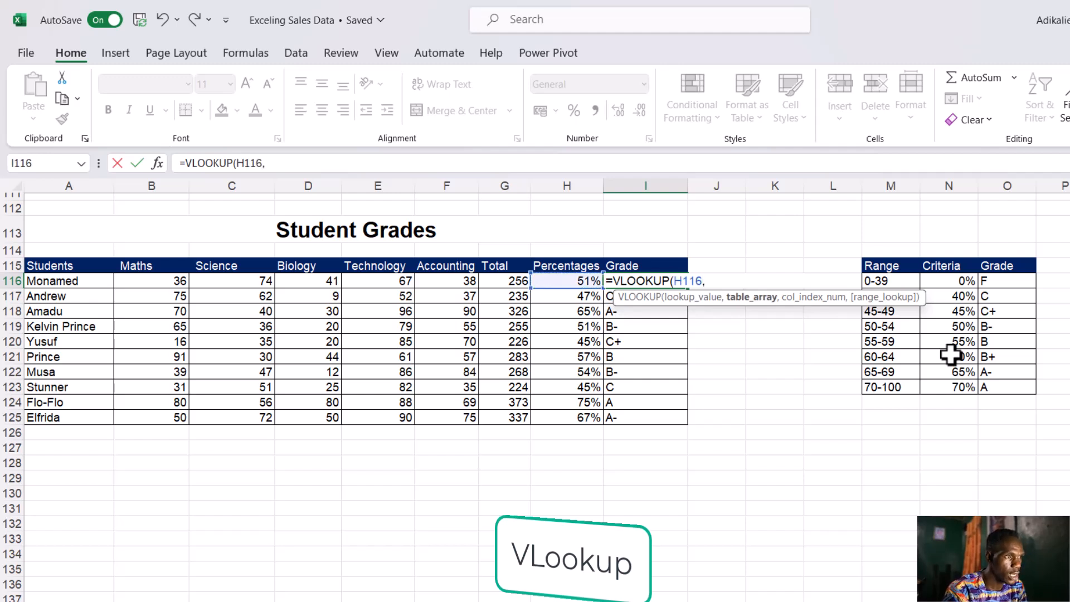
- Set the VLOOKUP table array to only the Criteria and Grade data as the absolute range $N$116:$O$123
click(889, 279)
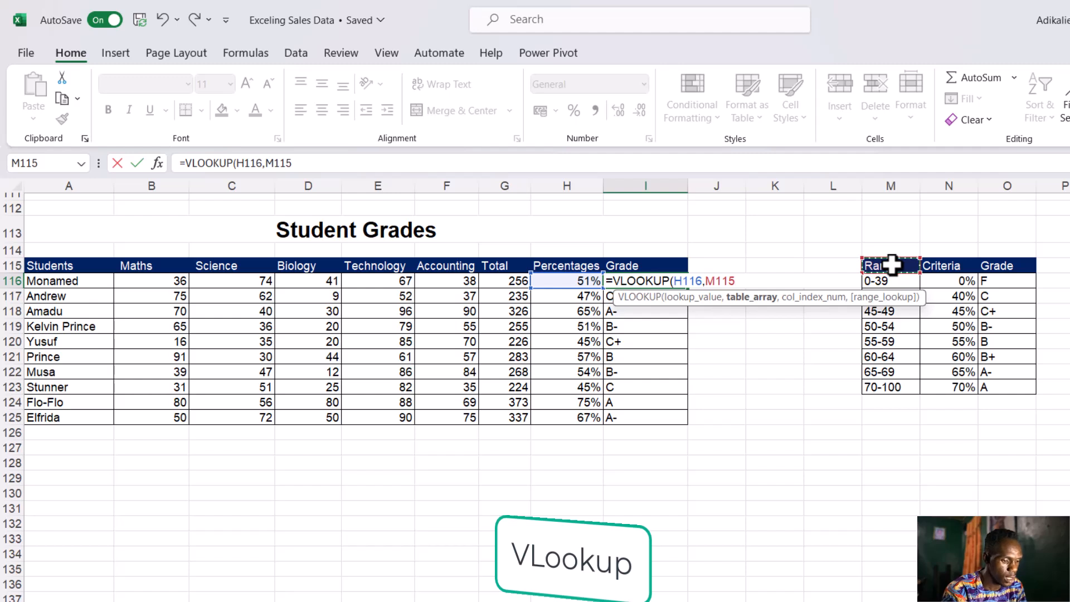
key(Right)
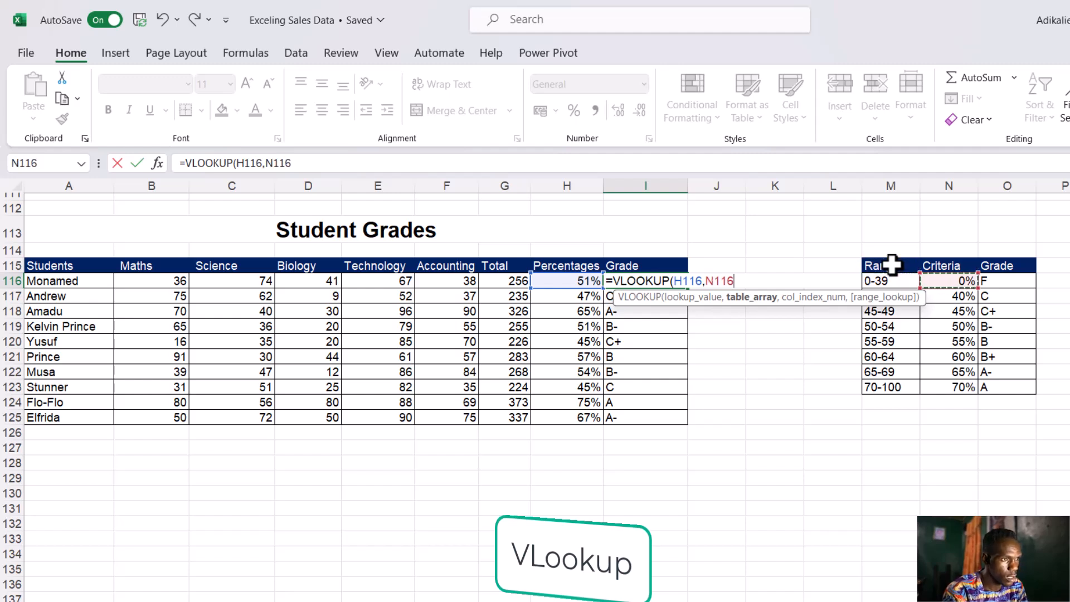
key(shift+Right)
key(shift+Down)
key(ctrl+shift+Down)
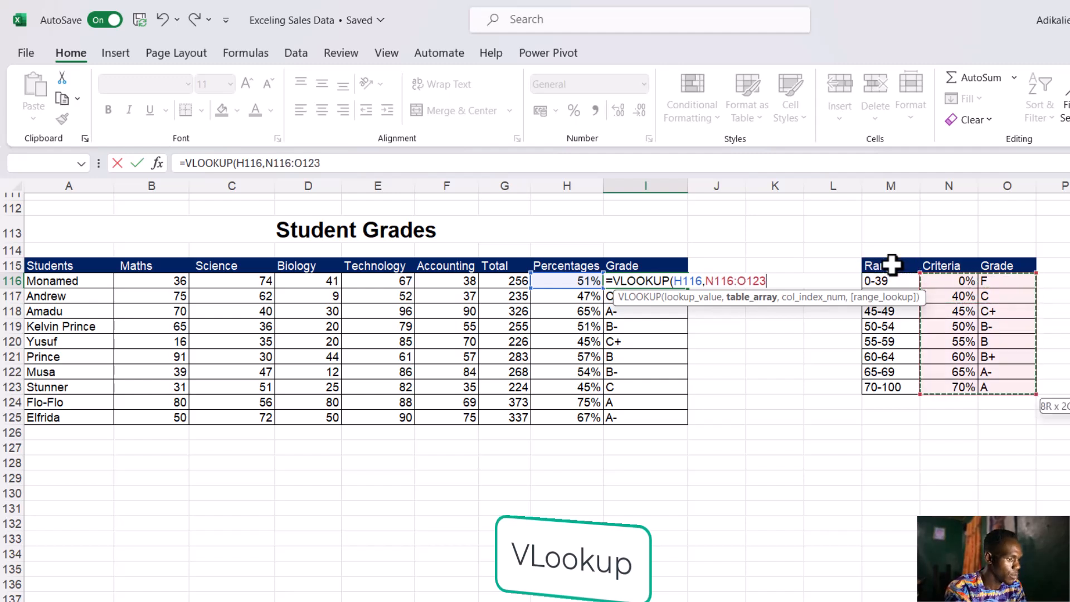
key(F4)
text(,)
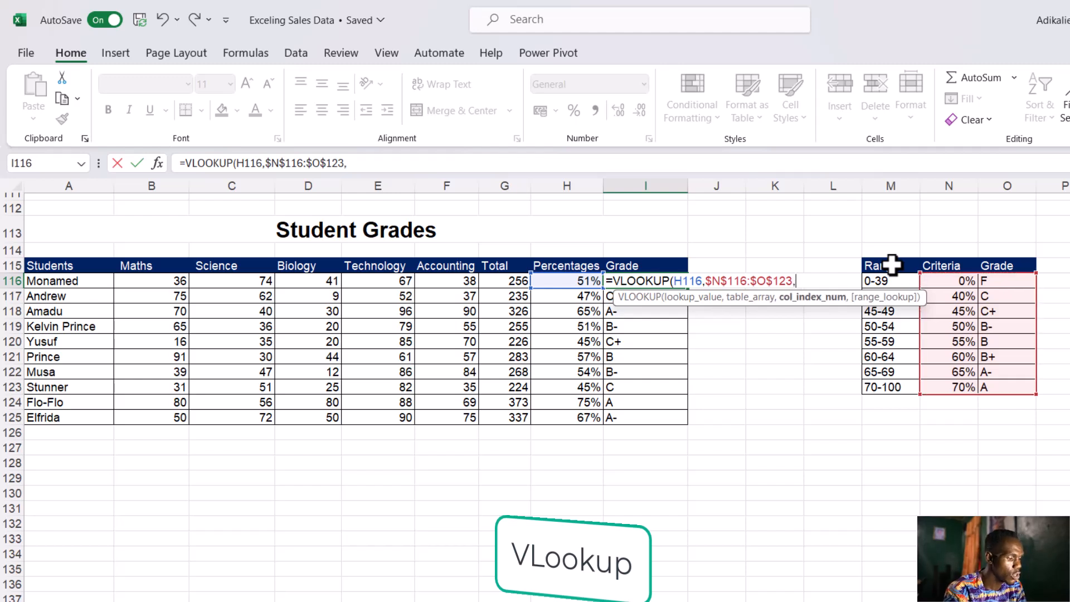
- Finish the I116 grade formula with column index 2 and TRUE for an approximate match
text(2,0)
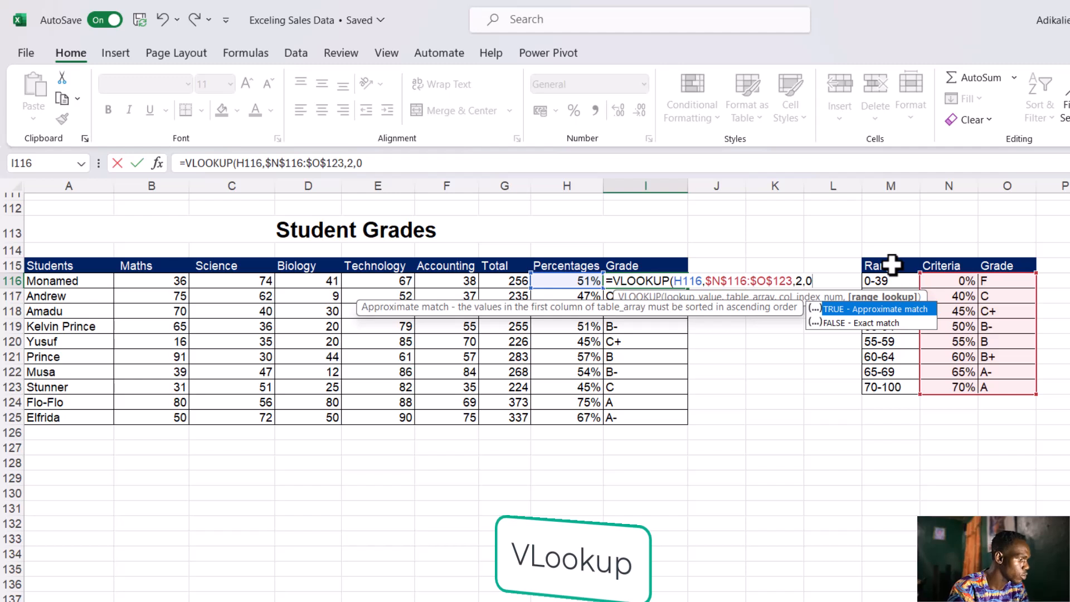
key(Tab)
text())
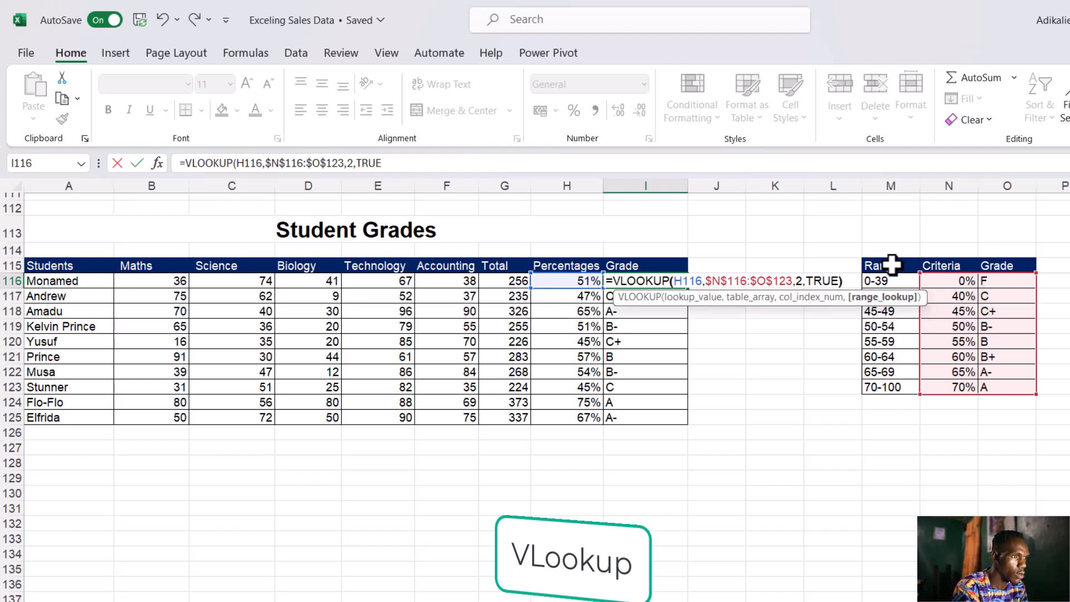
key(Return)
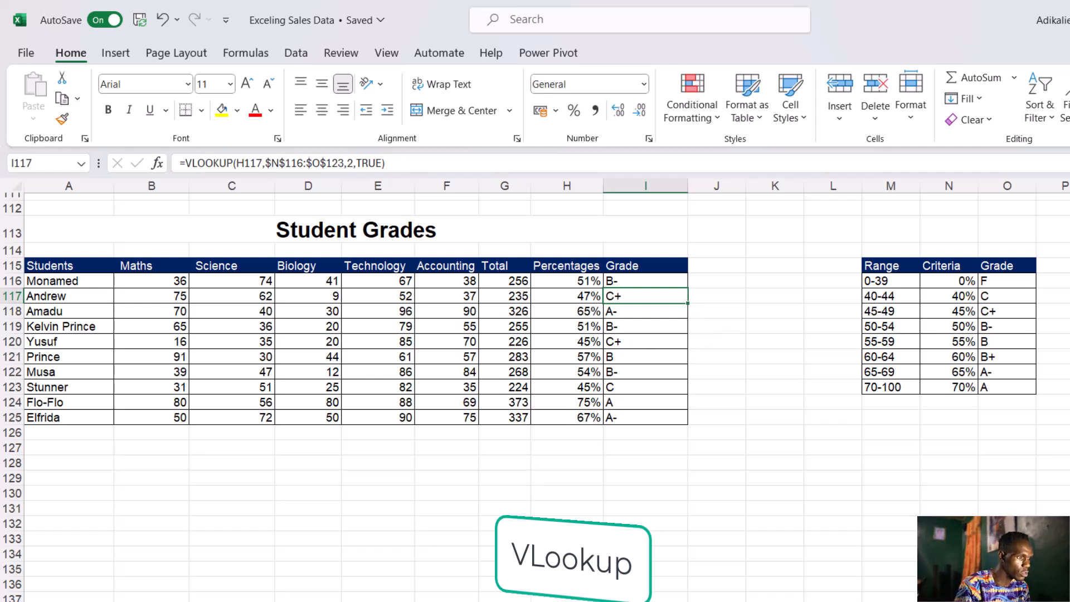
- Examine the Quantity, Price and Revenue columns on the Sales Price Lookup sheet and the location prices on the Price sheet
key(ctrl+Page_Down)
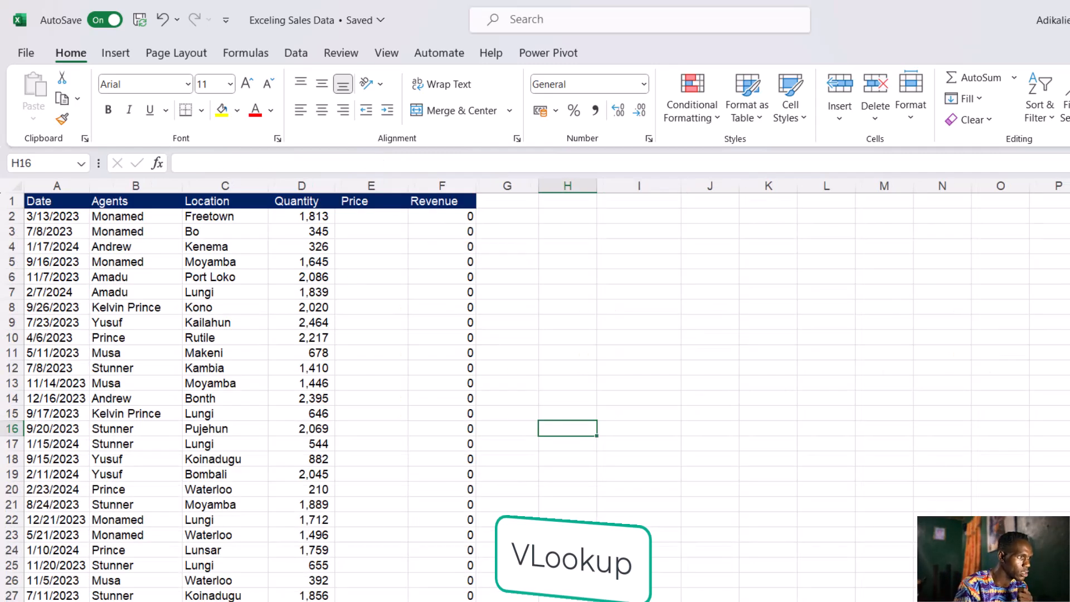
scroll(289, 388, down, 6)
scroll(288, 389, up, 6)
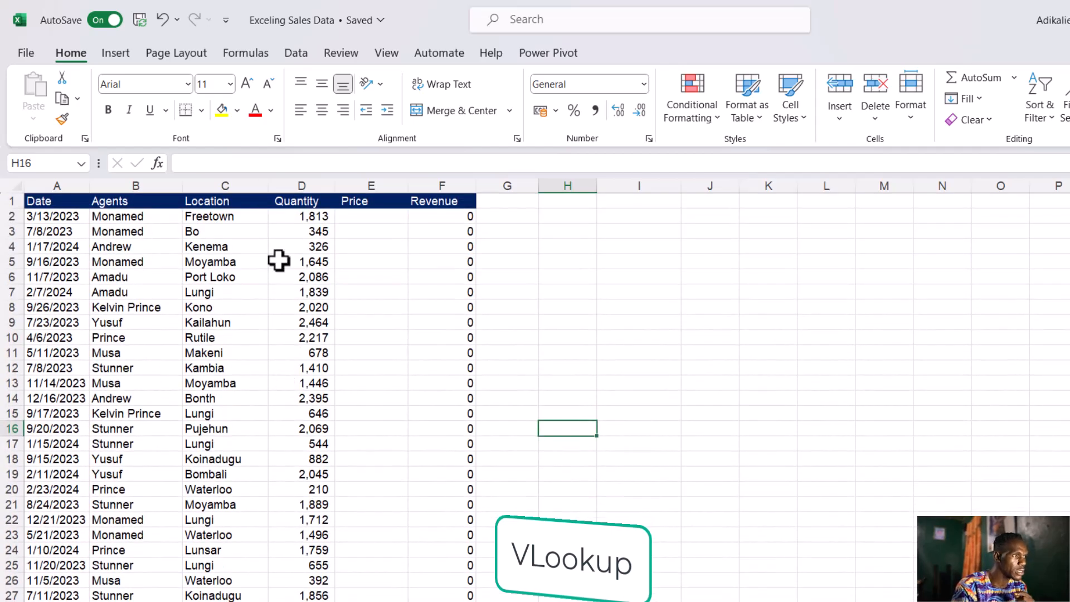
click(449, 217)
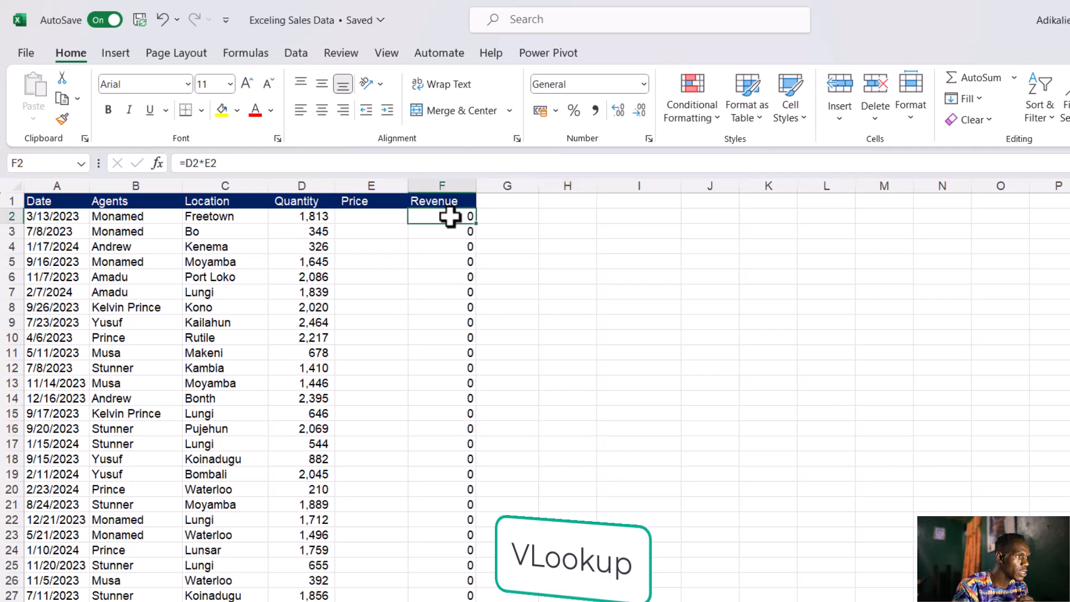
click(296, 217)
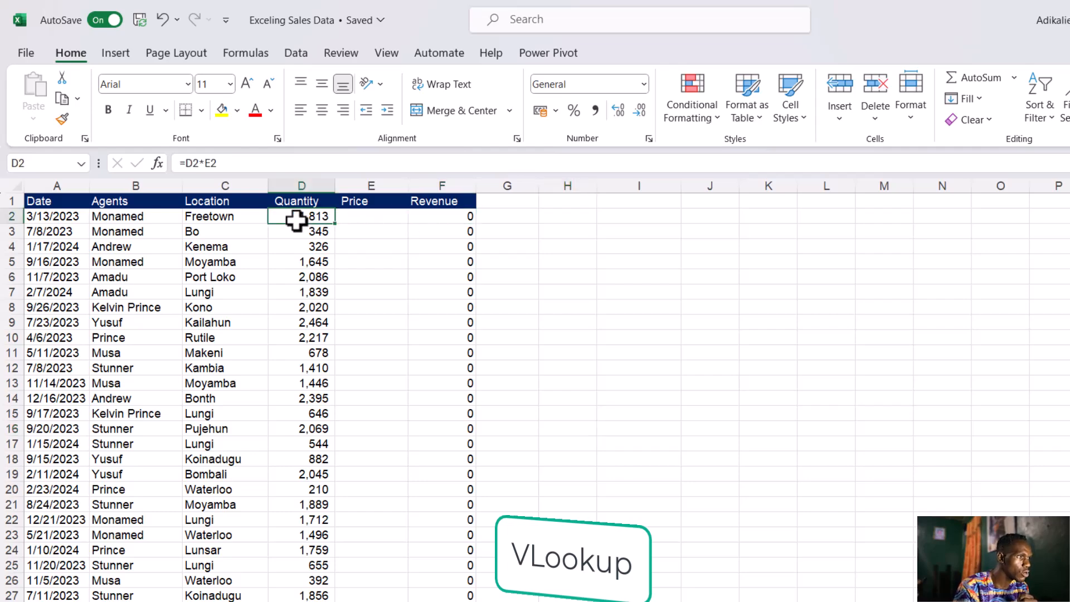
click(355, 219)
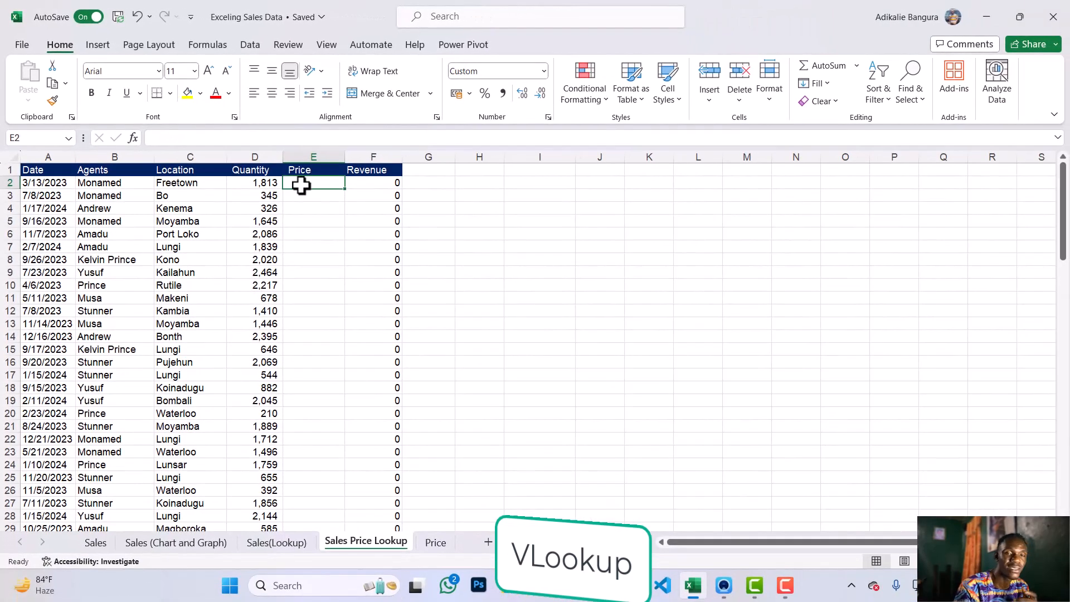
click(434, 544)
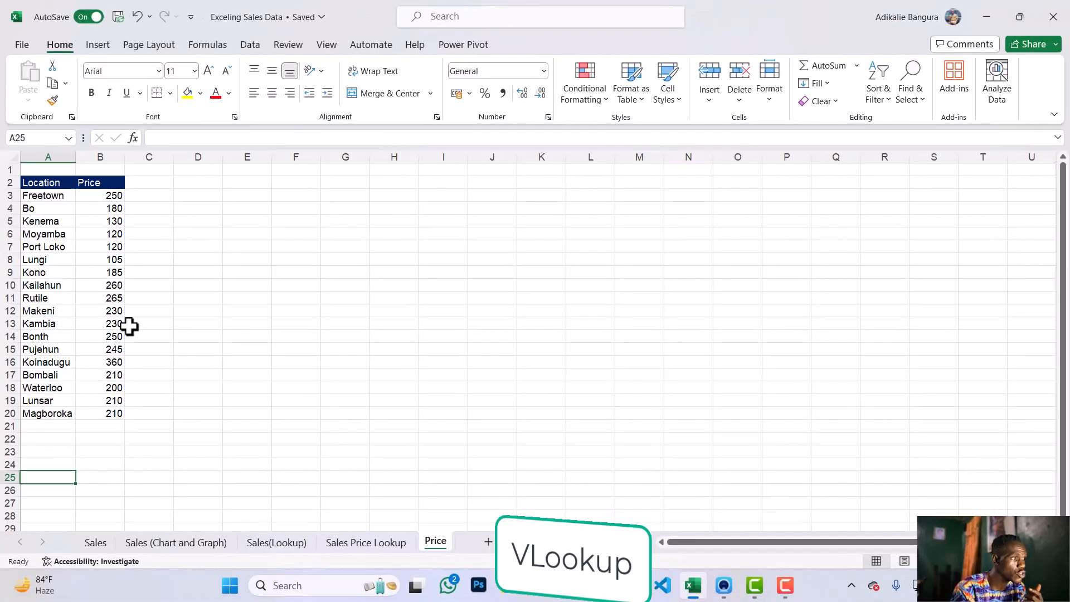
- Start a VLOOKUP in E2 of the Sales Price Lookup sheet with the location in C2 as the lookup value
click(371, 544)
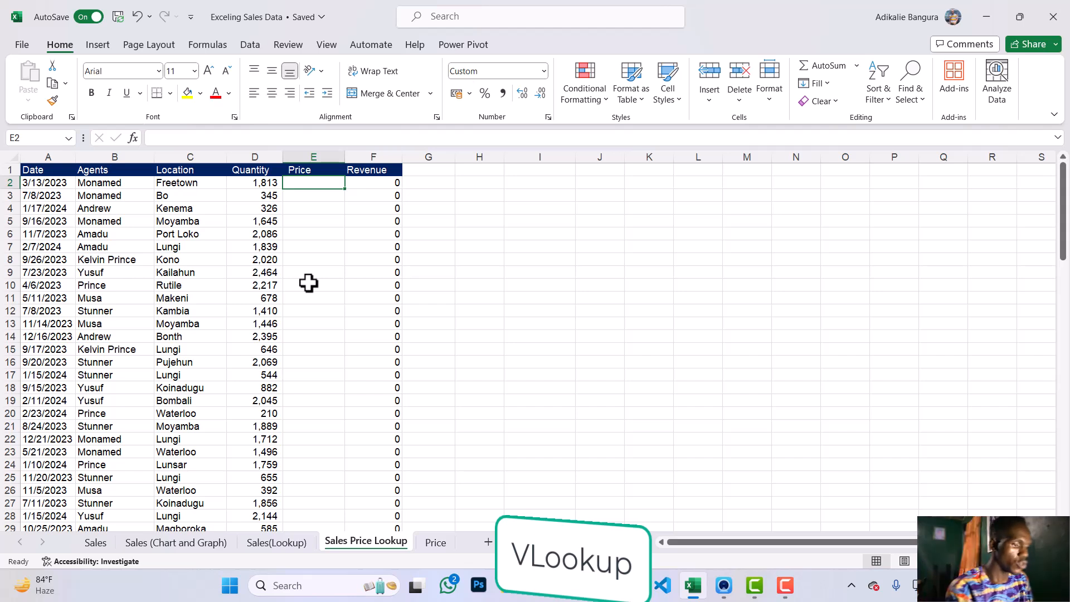
text(=)
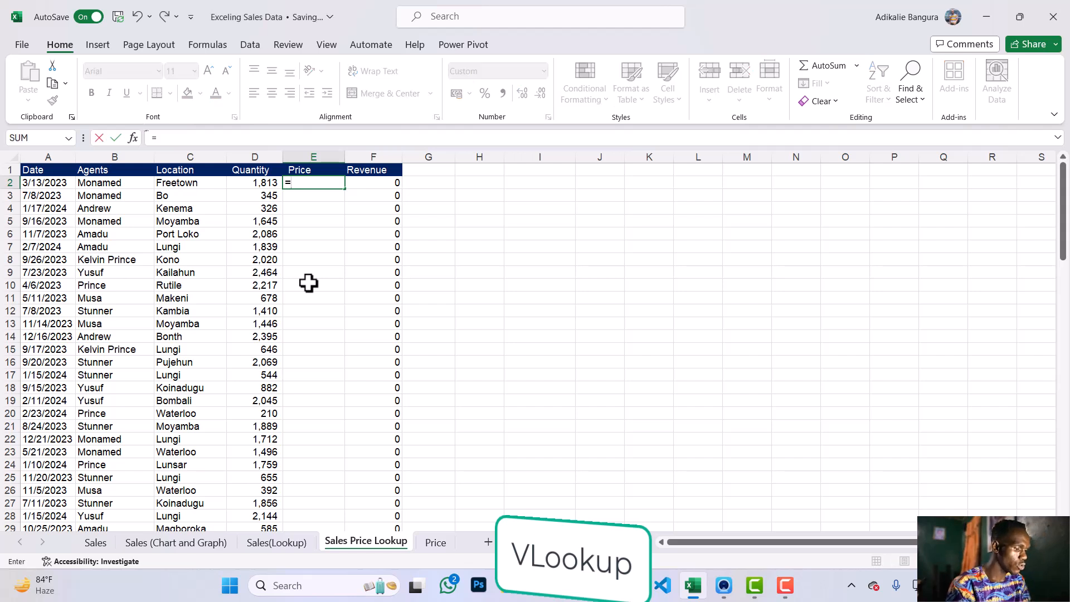
text(vlo)
key(Tab)
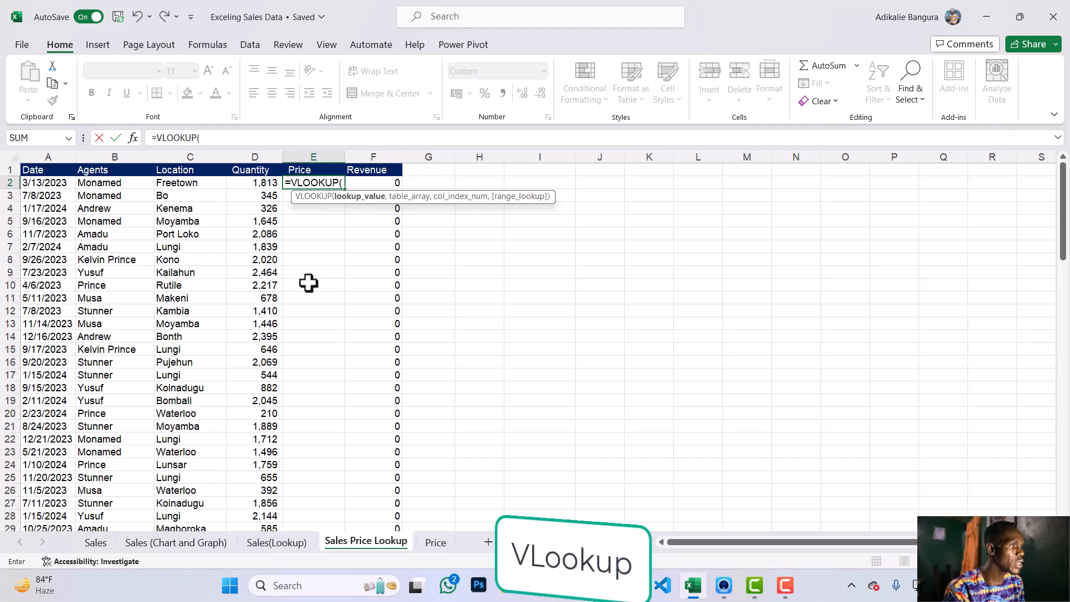
click(167, 184)
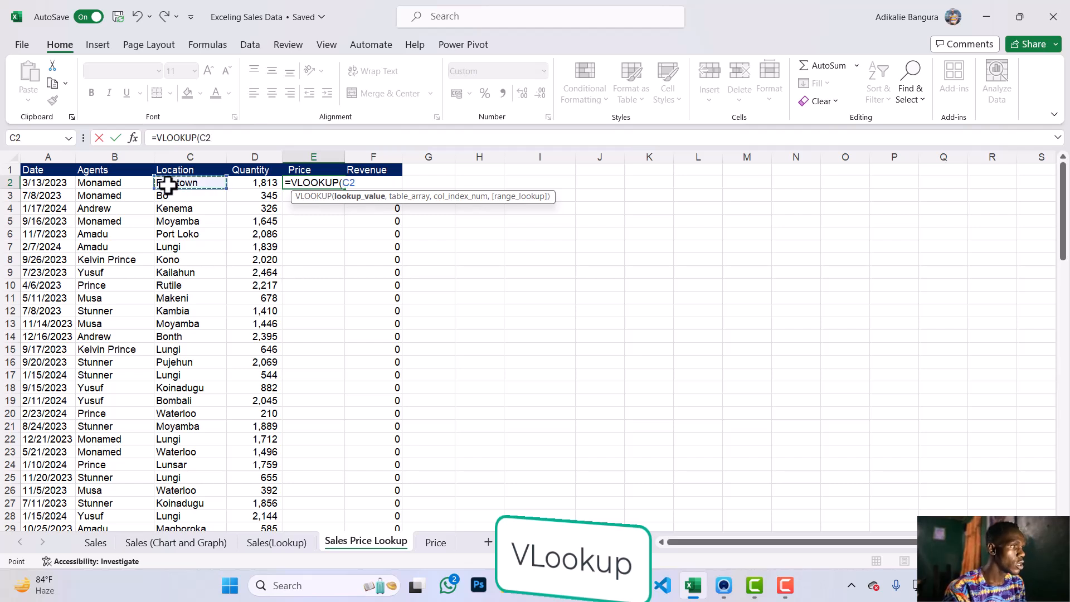
text(,)
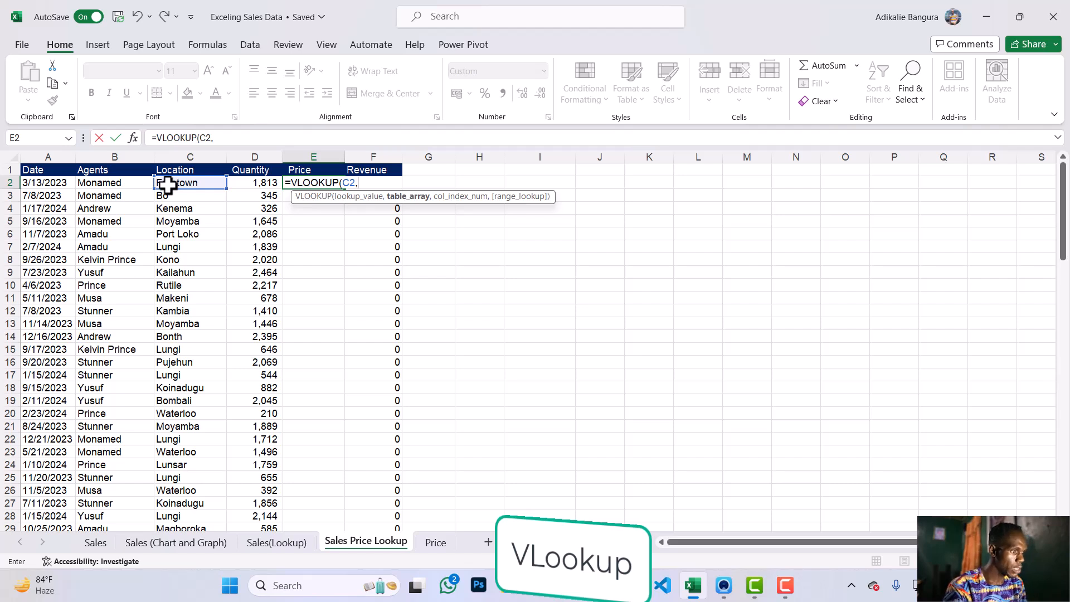
- Set the VLOOKUP table array to the location and price data on the Price sheet as Price!$A$3:$B$20
click(440, 542)
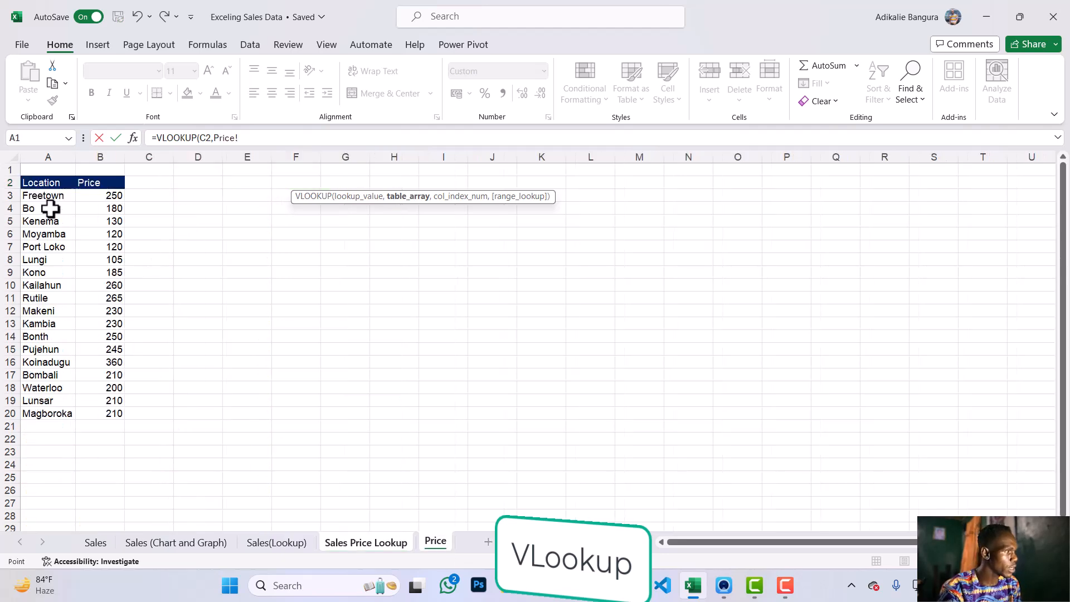
click(35, 197)
key(shift+Right)
key(shift+Down)
key(ctrl+shift+Down)
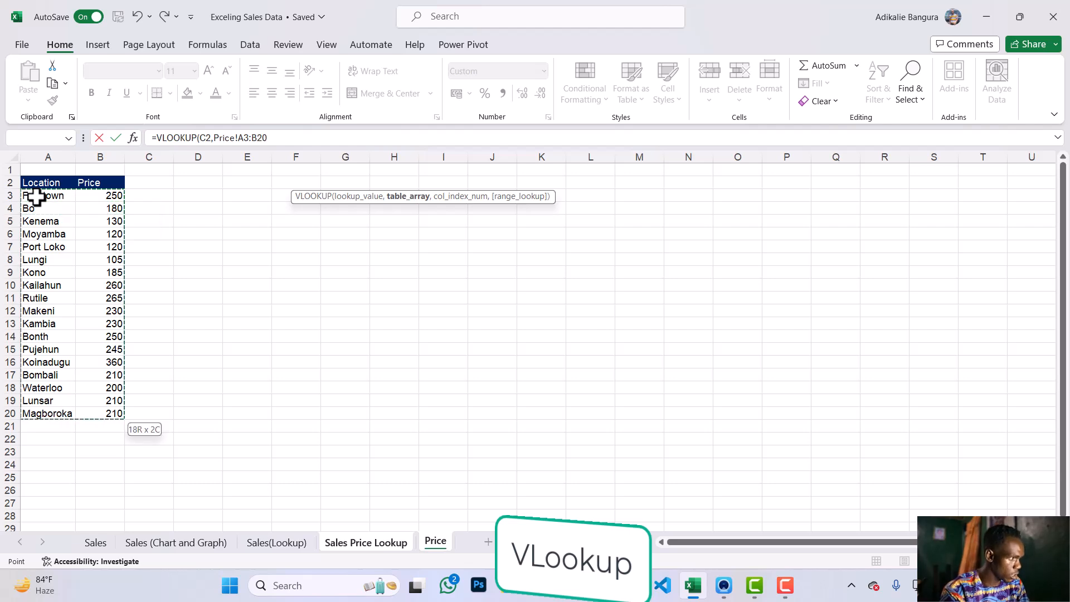
key(F4)
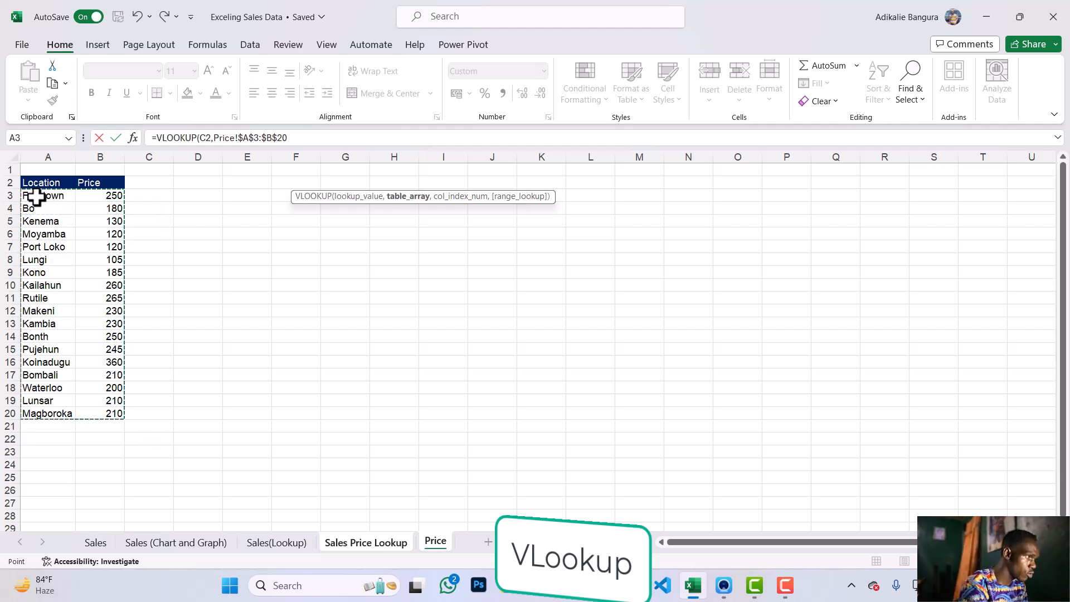
text(,)
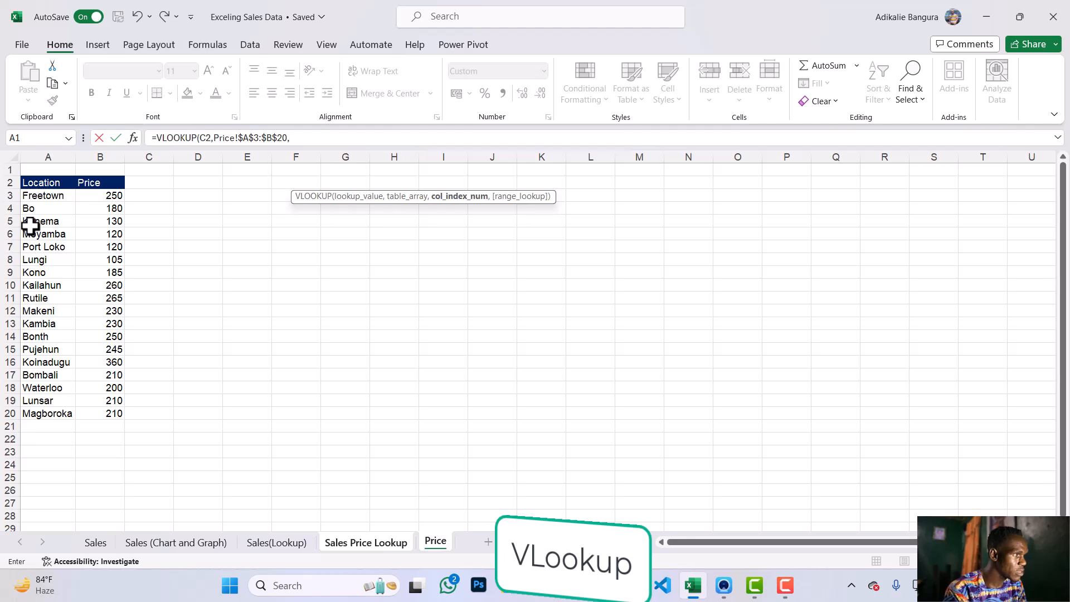
- Finish the E2 VLOOKUP with column index 2 and FALSE for an exact match
text(,)
key(BackSpace)
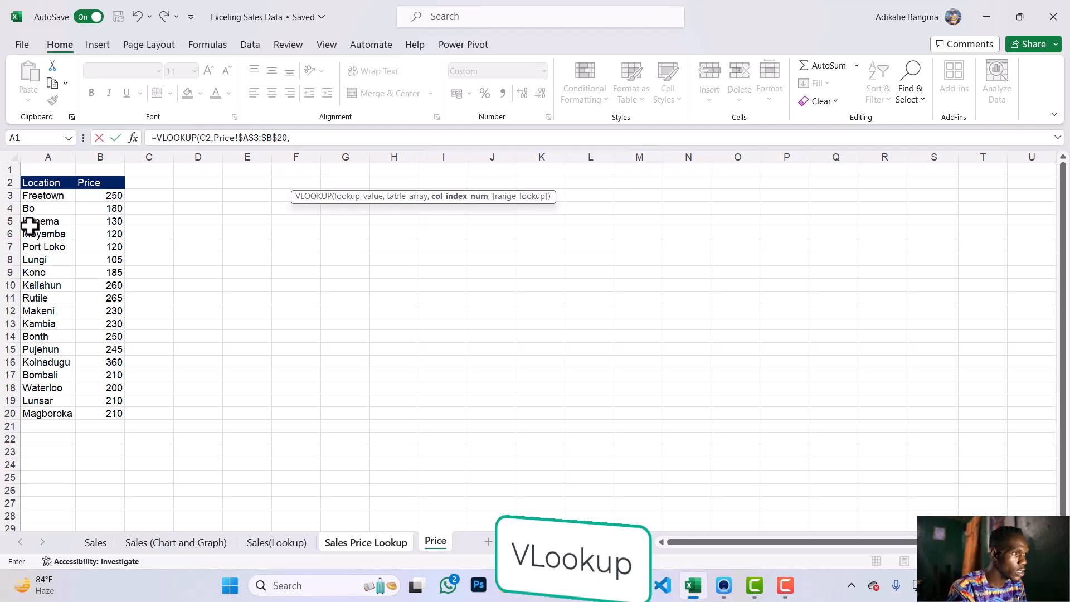
text(2)
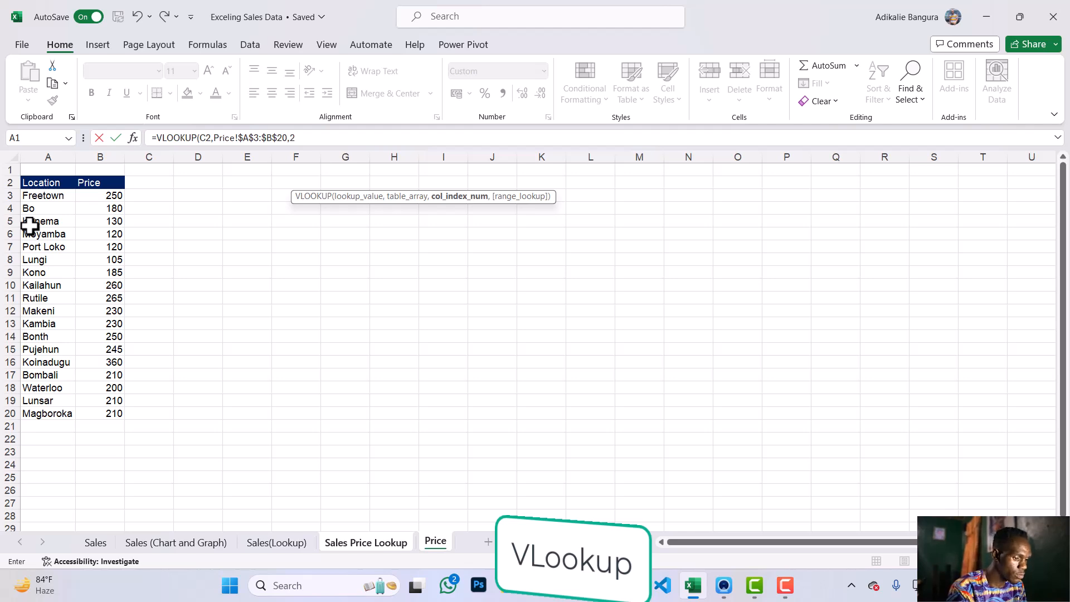
text(,)
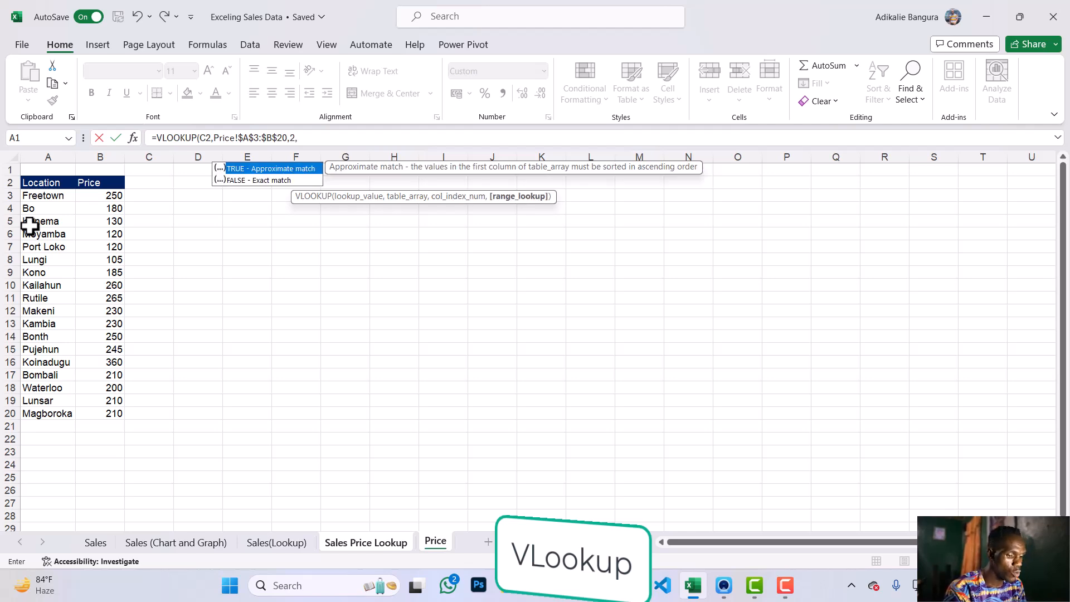
key(Down)
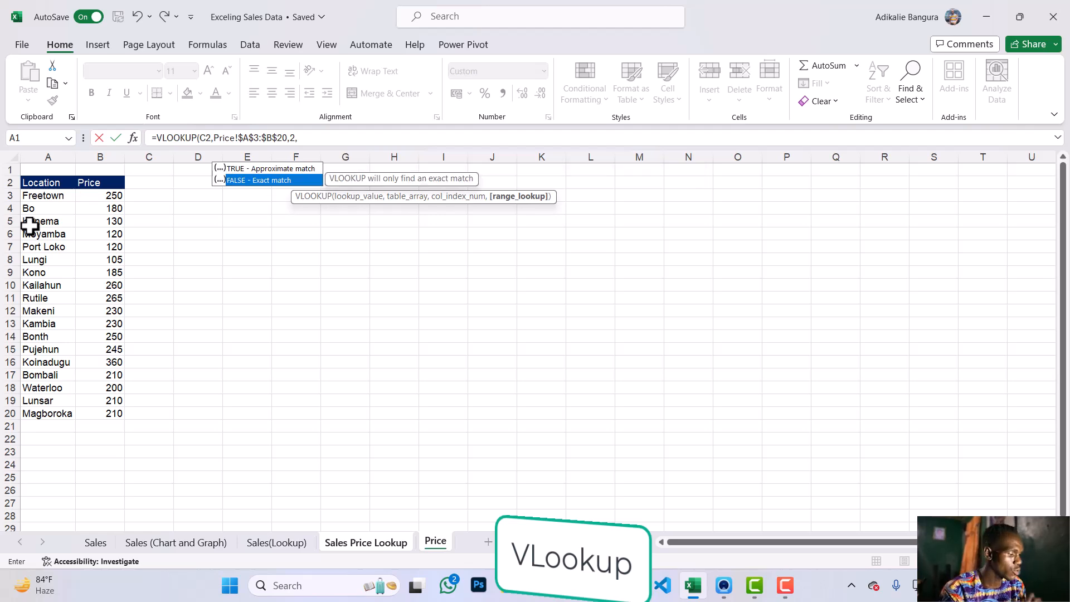
key(Tab)
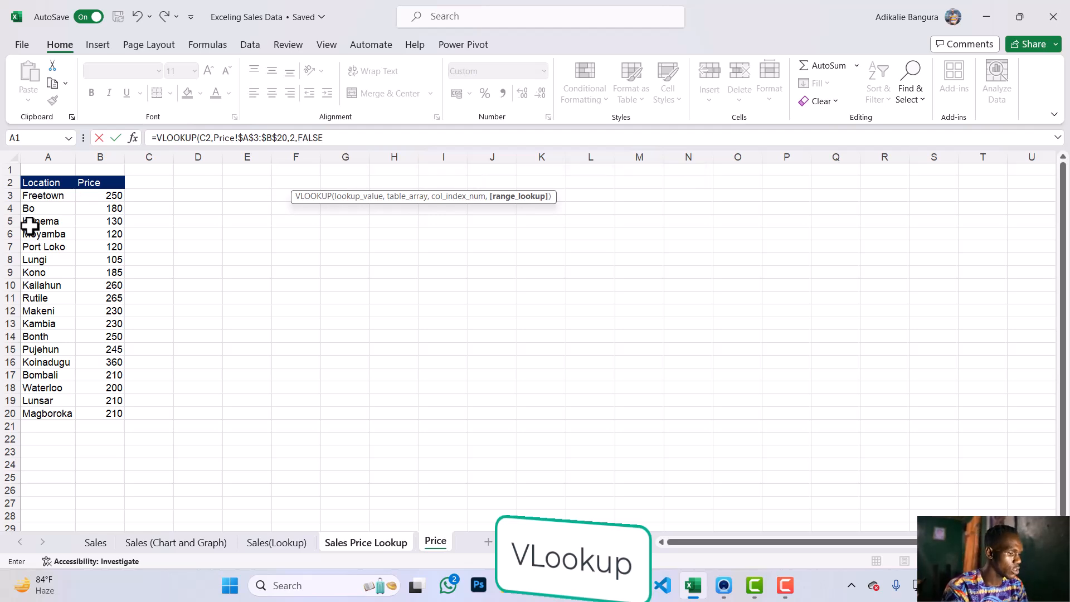
text())
key(Return)
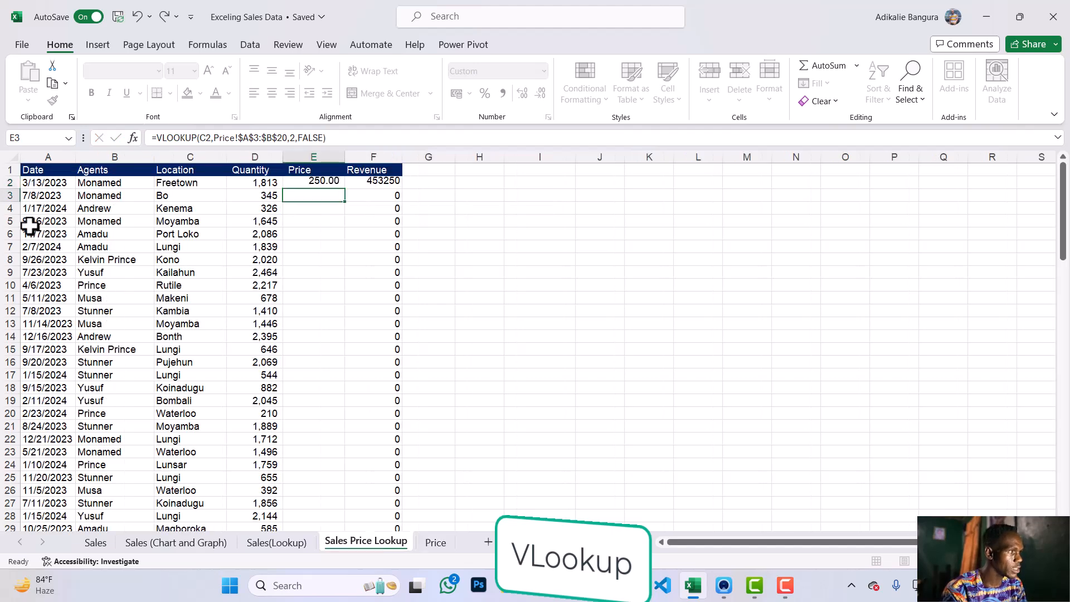
- Check E2 against the Freetown price on the Price sheet and fill its formula down the whole Price column
click(312, 183)
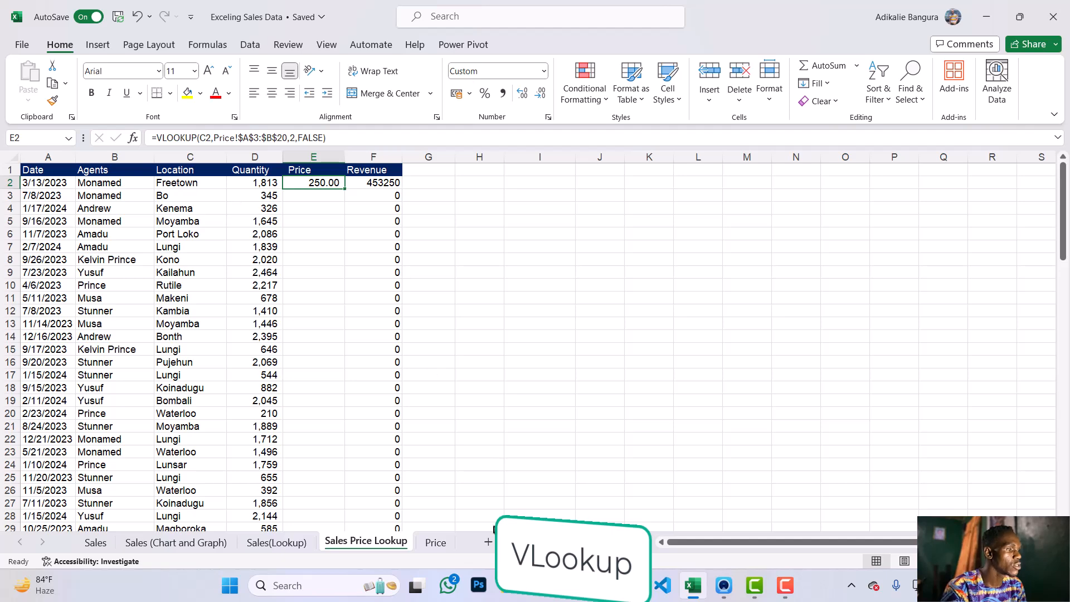
click(440, 541)
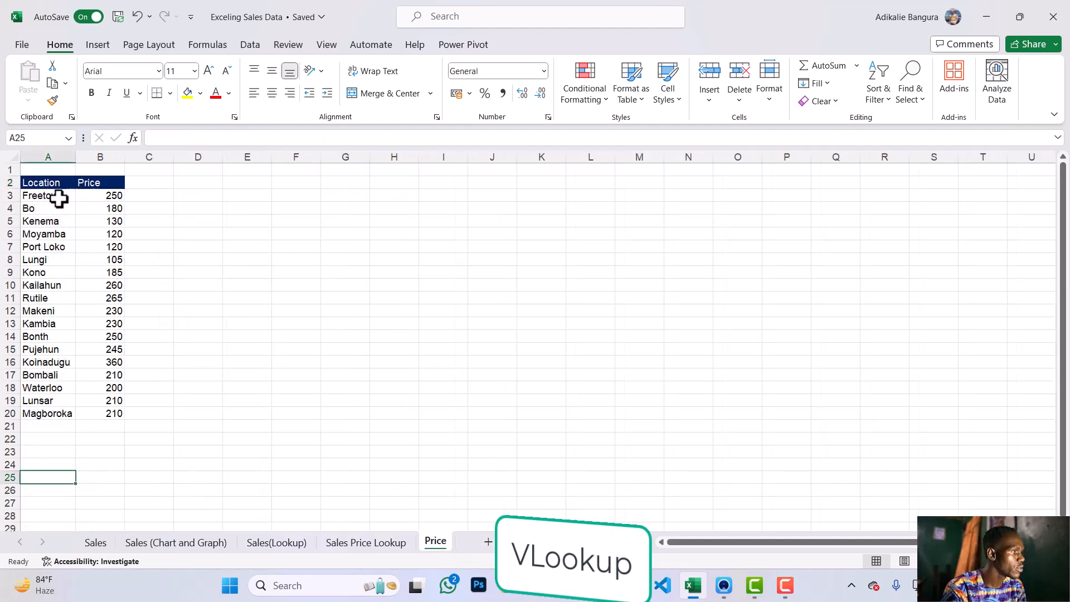
click(393, 543)
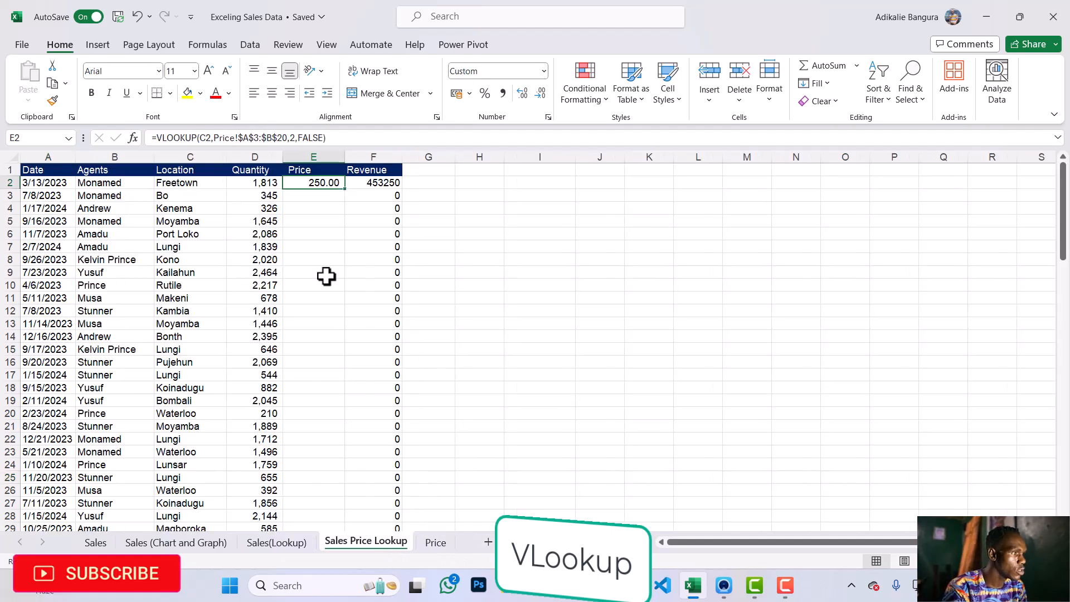
double_click(345, 190)
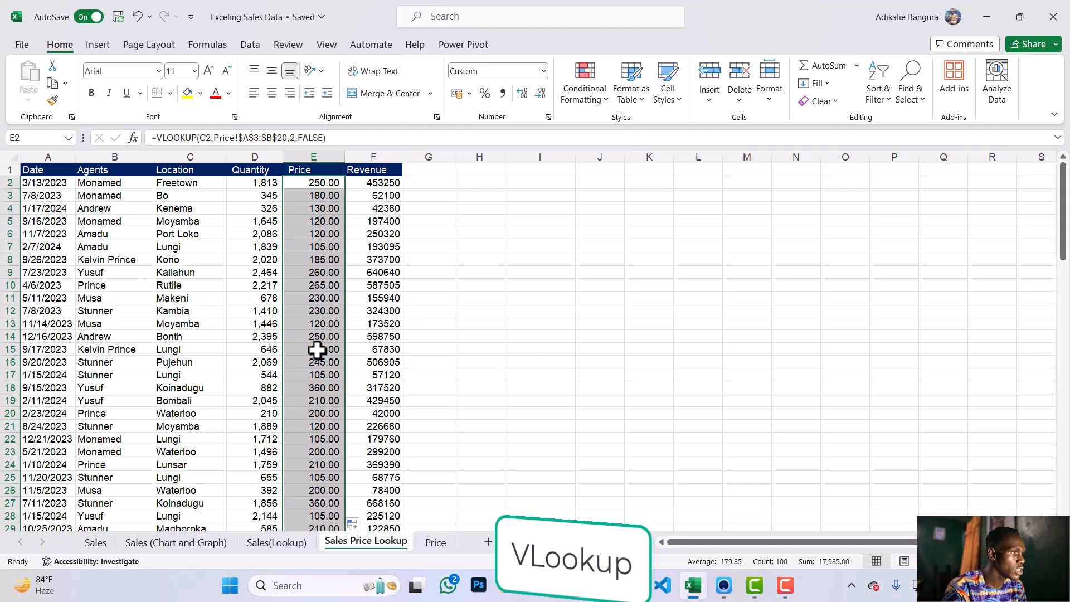
- Review the filled Price and Revenue columns and compare the looked-up prices with the location list on the Price sheet
scroll(317, 346, down, 20)
scroll(345, 406, up, 20)
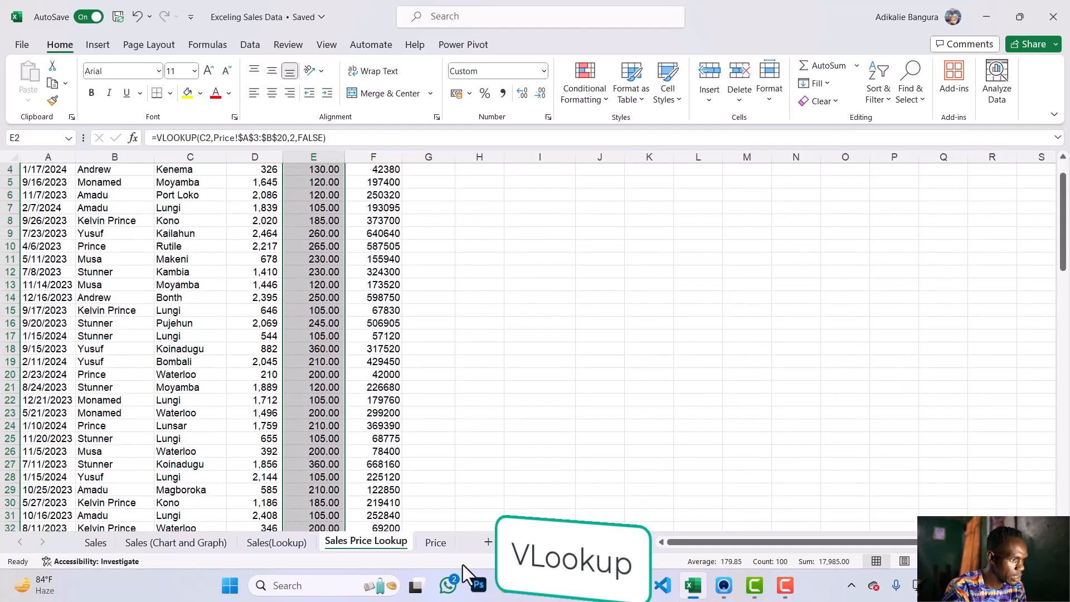
click(441, 542)
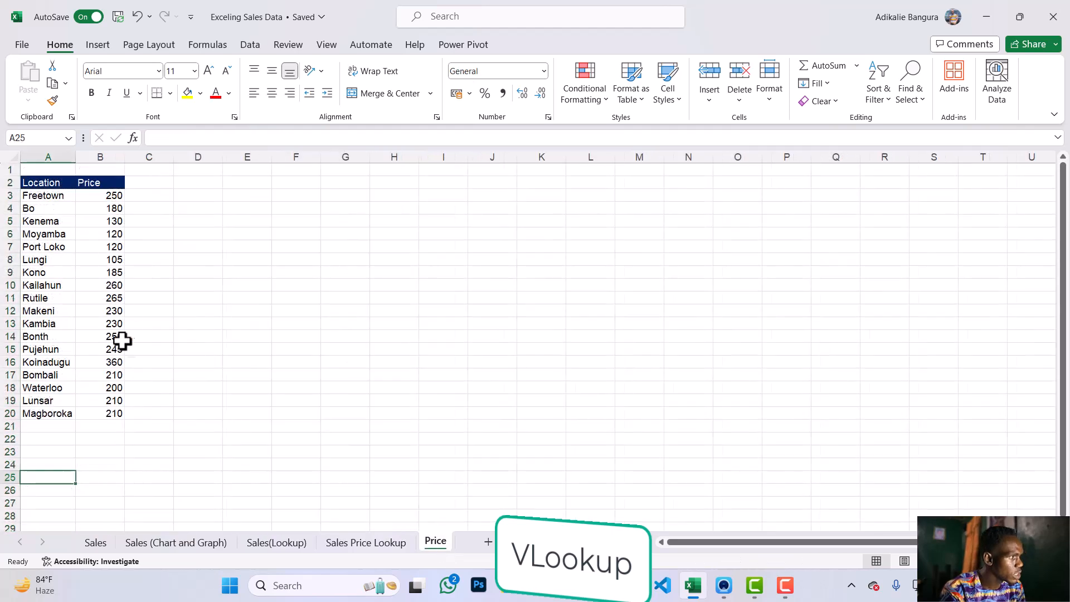
click(380, 543)
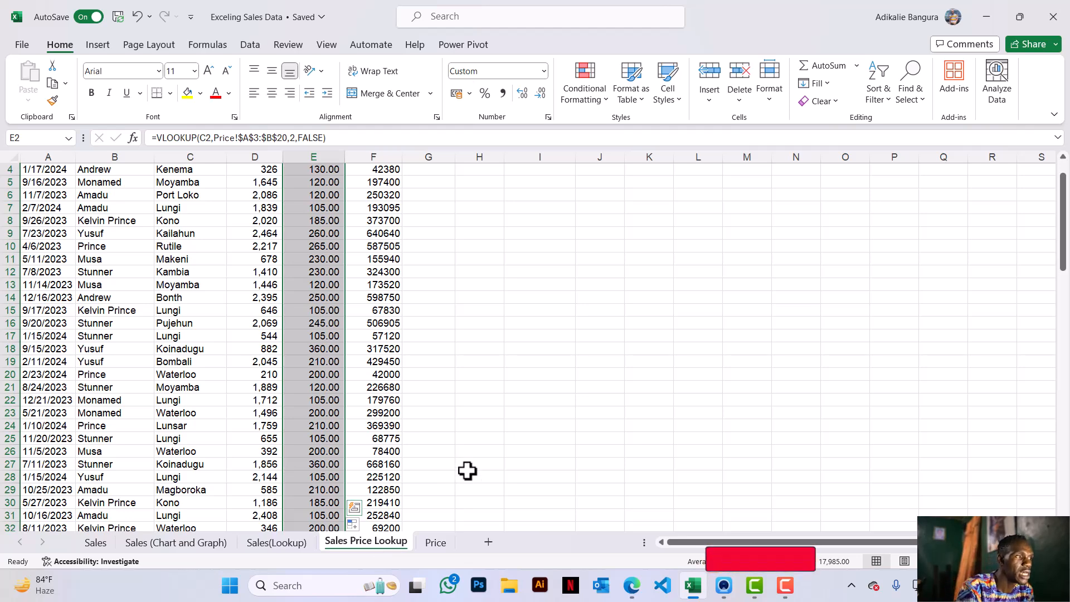
scroll(382, 425, up, 1)
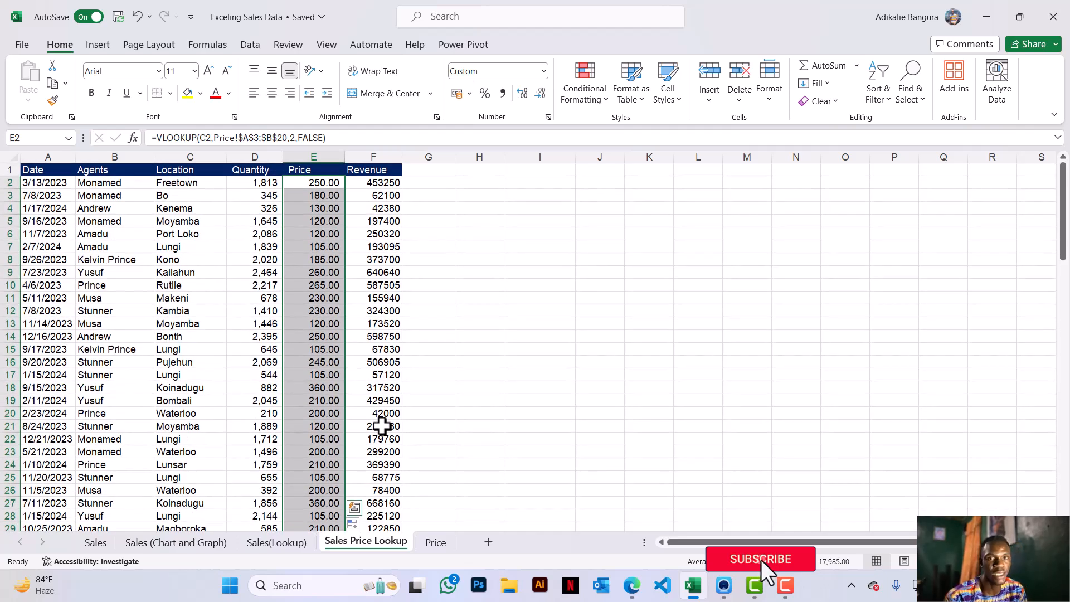